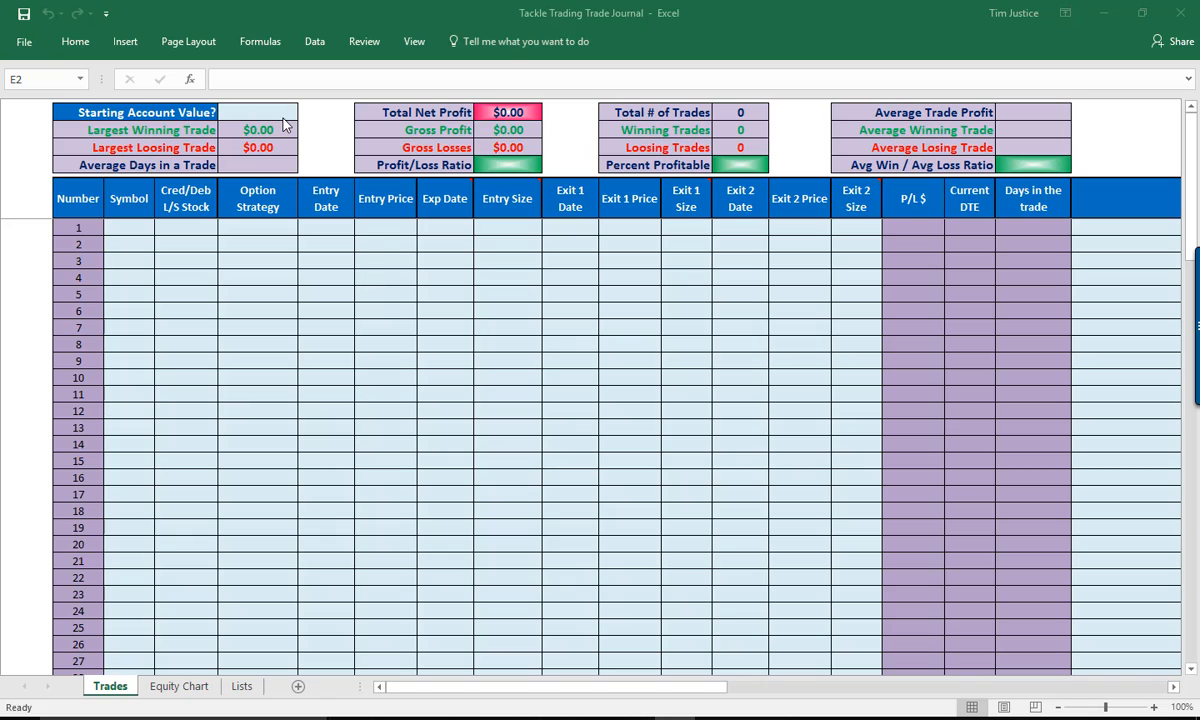
Set the Starting Account Value in the trade journal to 100000
{"action": "left_click", "coordinate": [225, 107]}
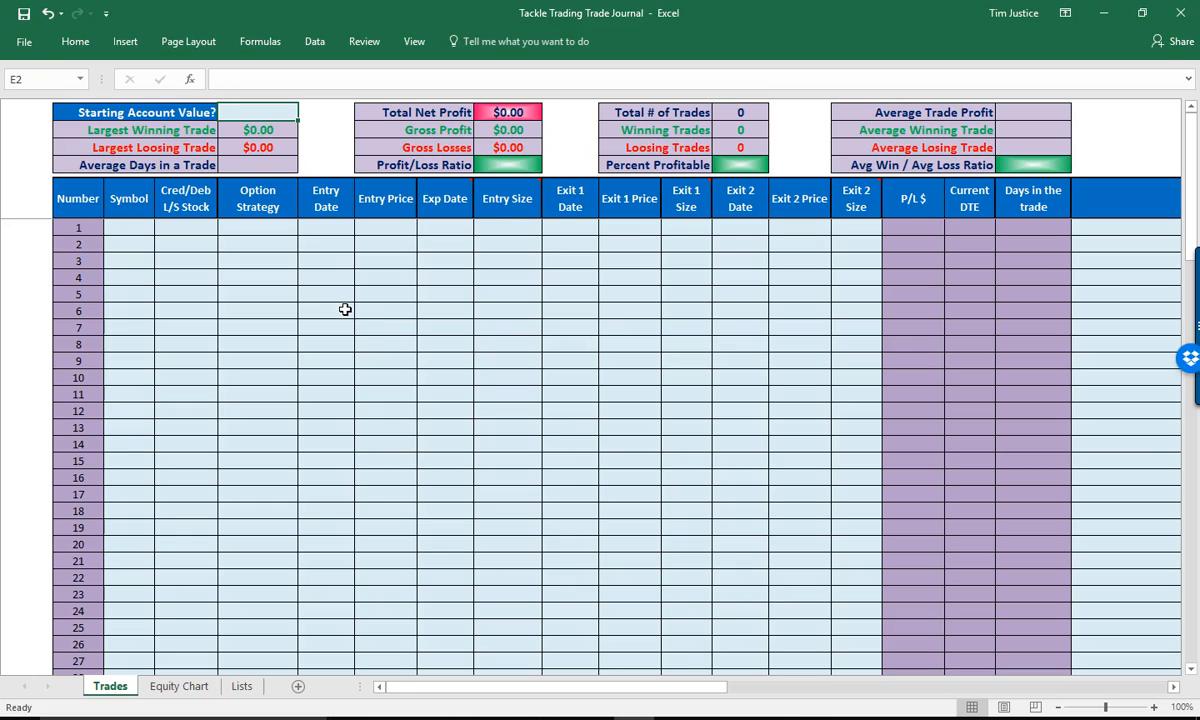
{"action": "type", "text": "100"}
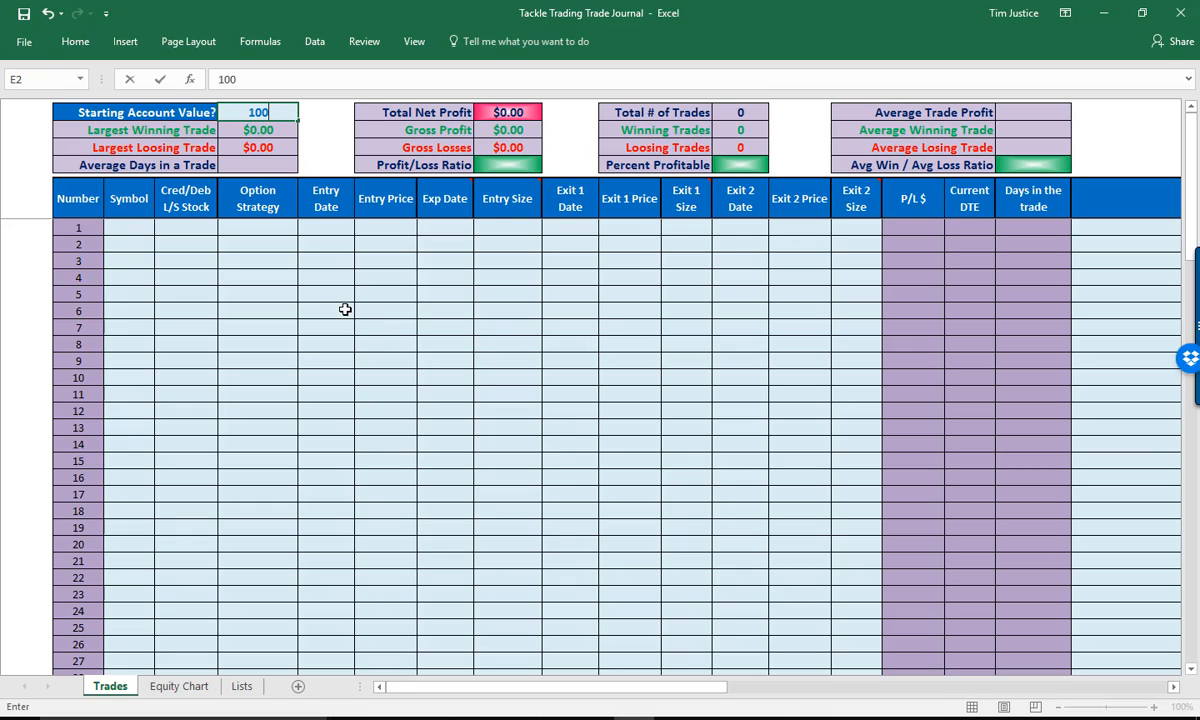
{"action": "type", "text": "0000"}
{"action": "key", "text": "BackSpace"}
{"action": "key", "text": "Return"}
{"action": "key", "text": "Up"}
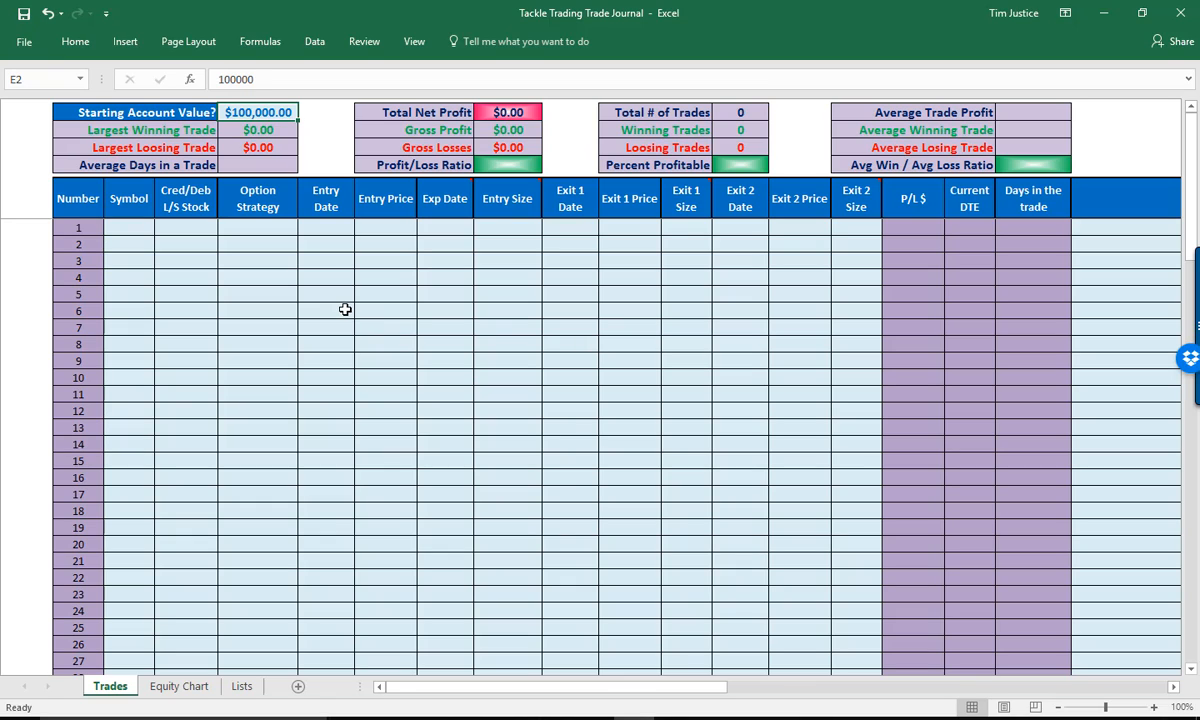
Examine the account summary cells, from largest winning and losing trade through profit/loss ratio to percent profitable
{"action": "key", "text": "Down"}
{"action": "key", "text": "Down"}
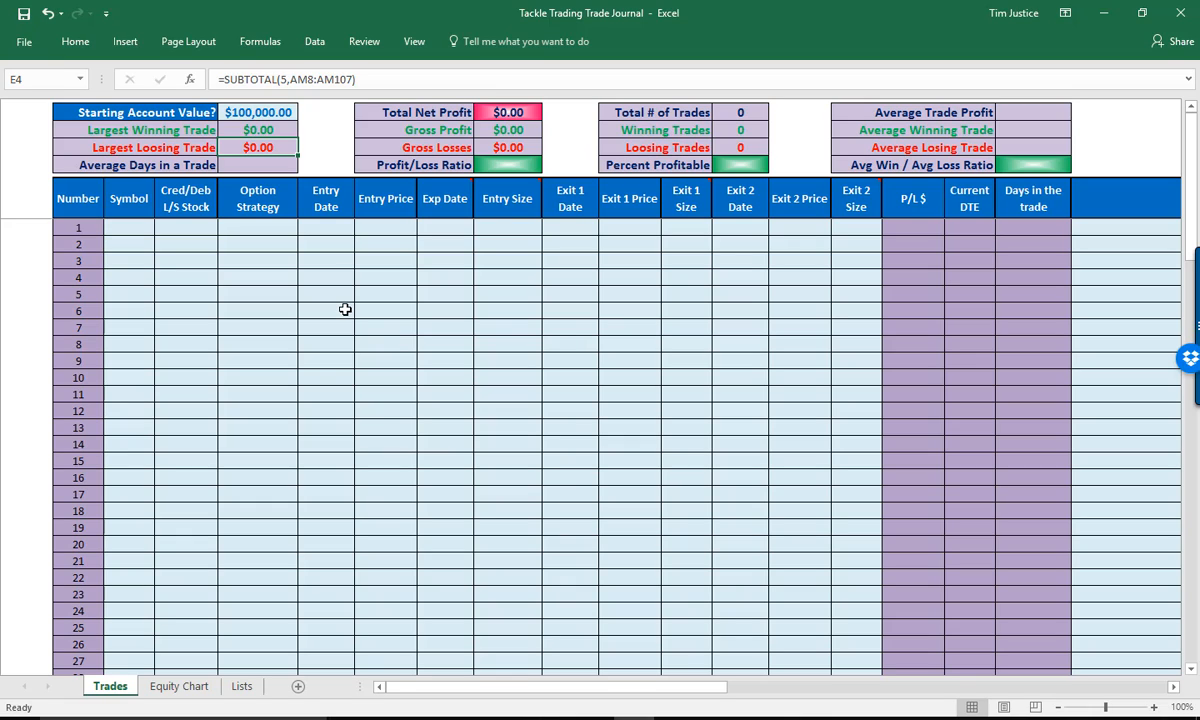
{"action": "key", "text": "Down"}
{"action": "key", "text": "Right"}
{"action": "key", "text": "Right"}
{"action": "key", "text": "Right"}
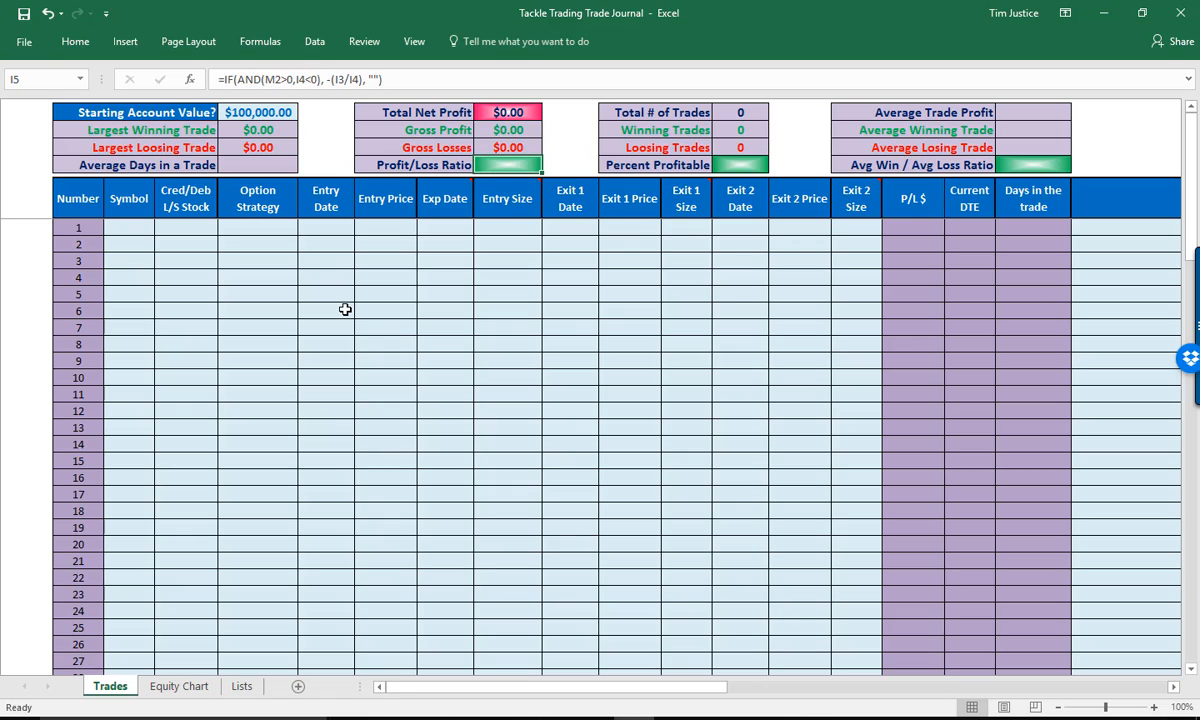
{"action": "key", "text": "Right"}
{"action": "key", "text": "Right"}
{"action": "key", "text": "Right"}
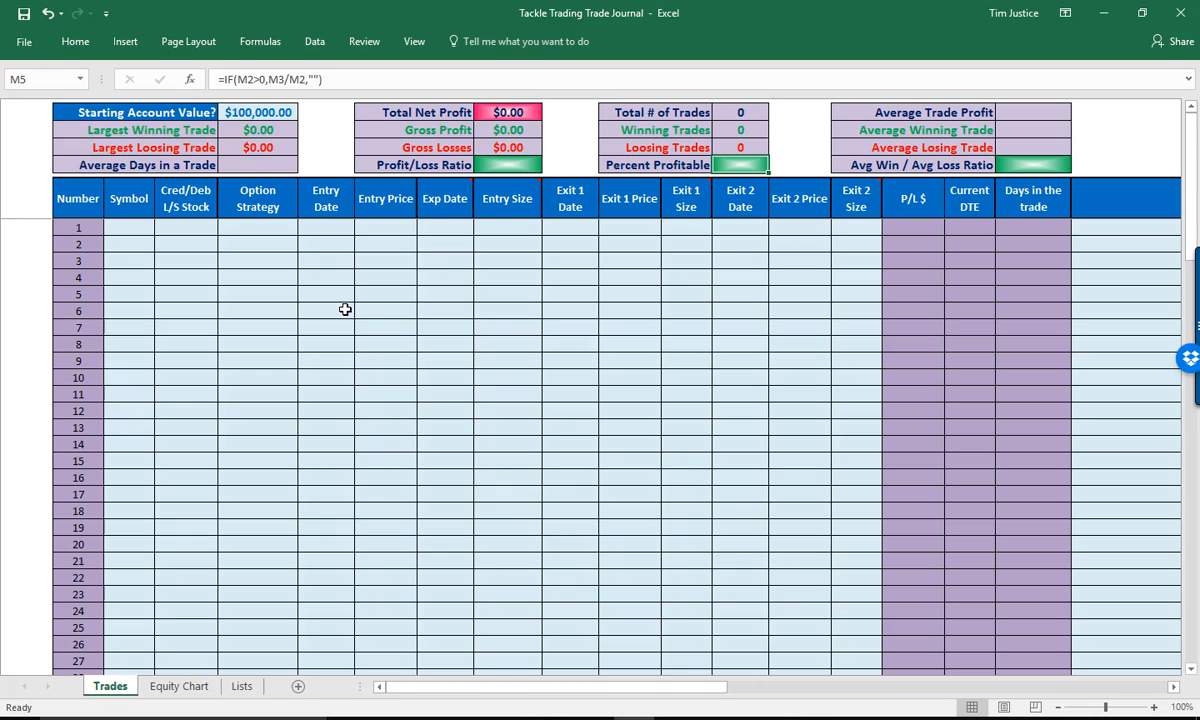
Enter XYZ as the symbol of trade 1
{"action": "key", "text": "Left"}
{"action": "key", "text": "Down"}
{"action": "key", "text": "Down"}
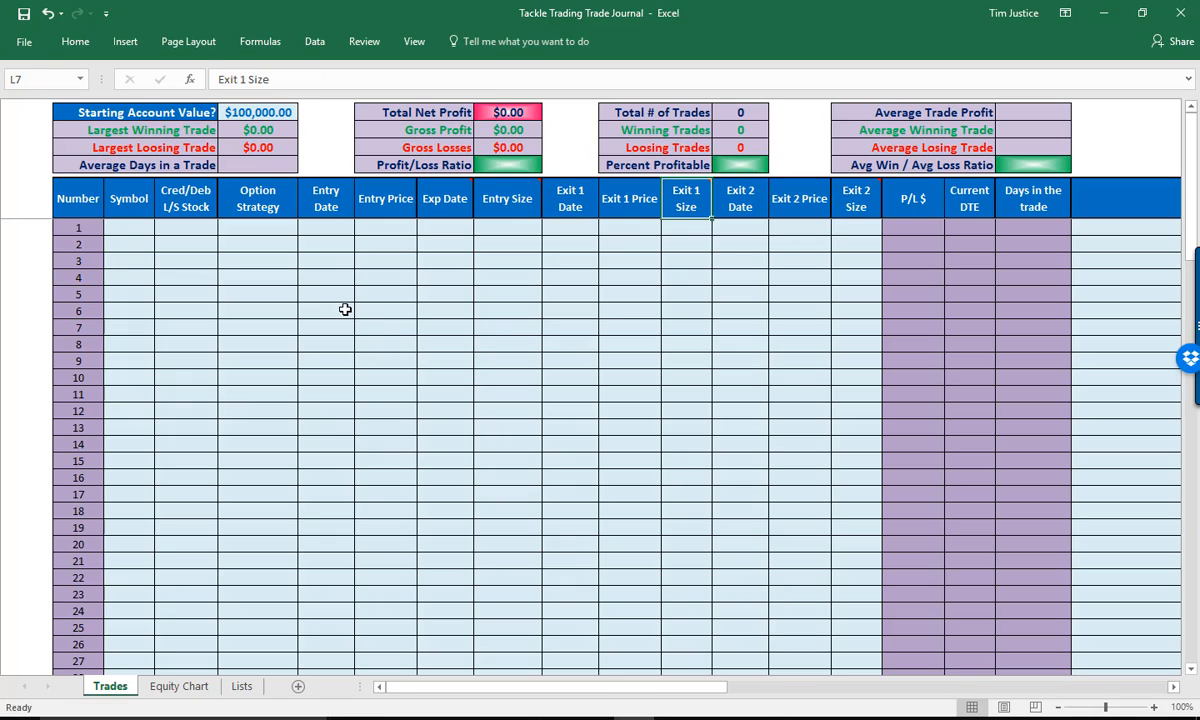
{"action": "key", "text": "Down"}
{"action": "key", "text": "Left"}
{"action": "key", "text": "Left"}
{"action": "key", "text": "Left"}
{"action": "key", "text": "Left"}
{"action": "key", "text": "Left"}
{"action": "key", "text": "Left"}
{"action": "key", "text": "Left"}
{"action": "key", "text": "Left"}
{"action": "key", "text": "Left"}
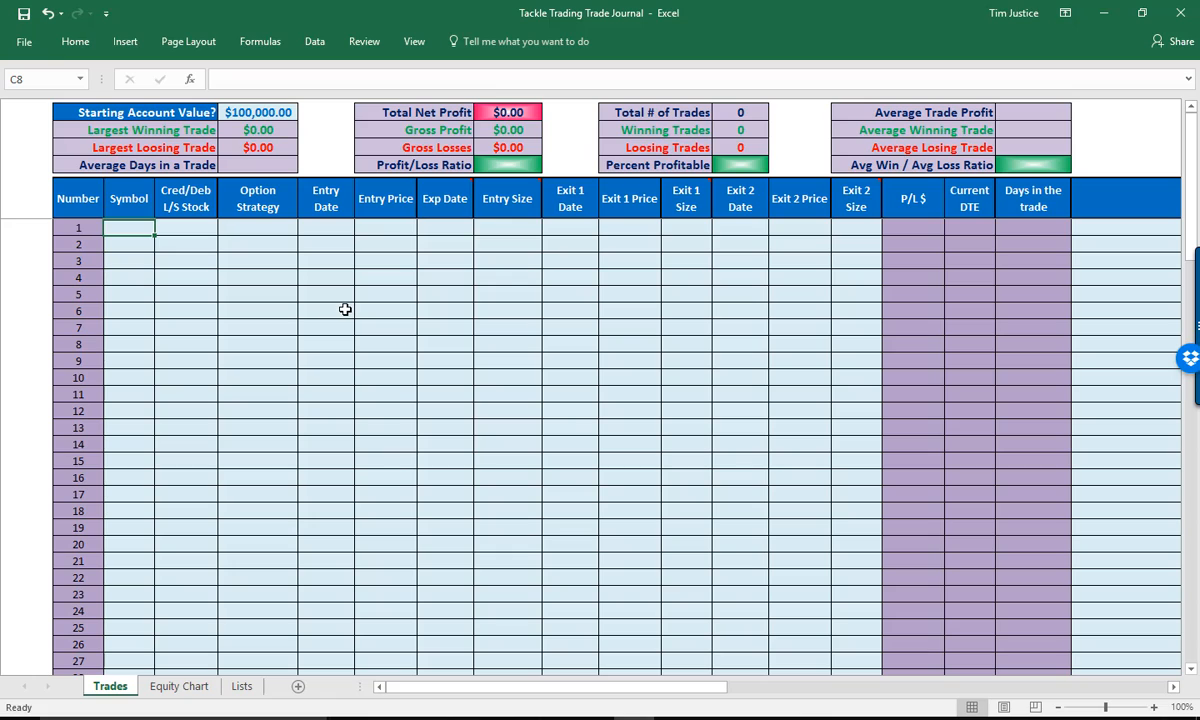
{"action": "key", "text": "Caps_Lock"}
{"action": "type", "text": "XYZ"}
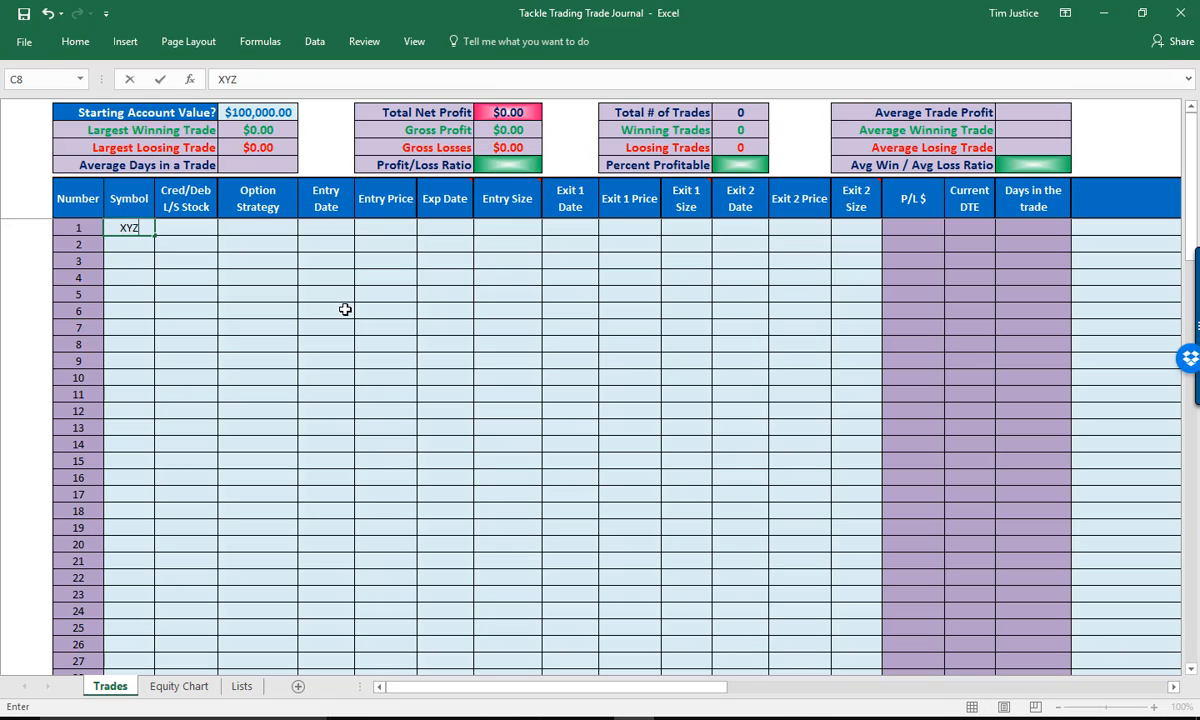
{"action": "key", "text": "Tab"}
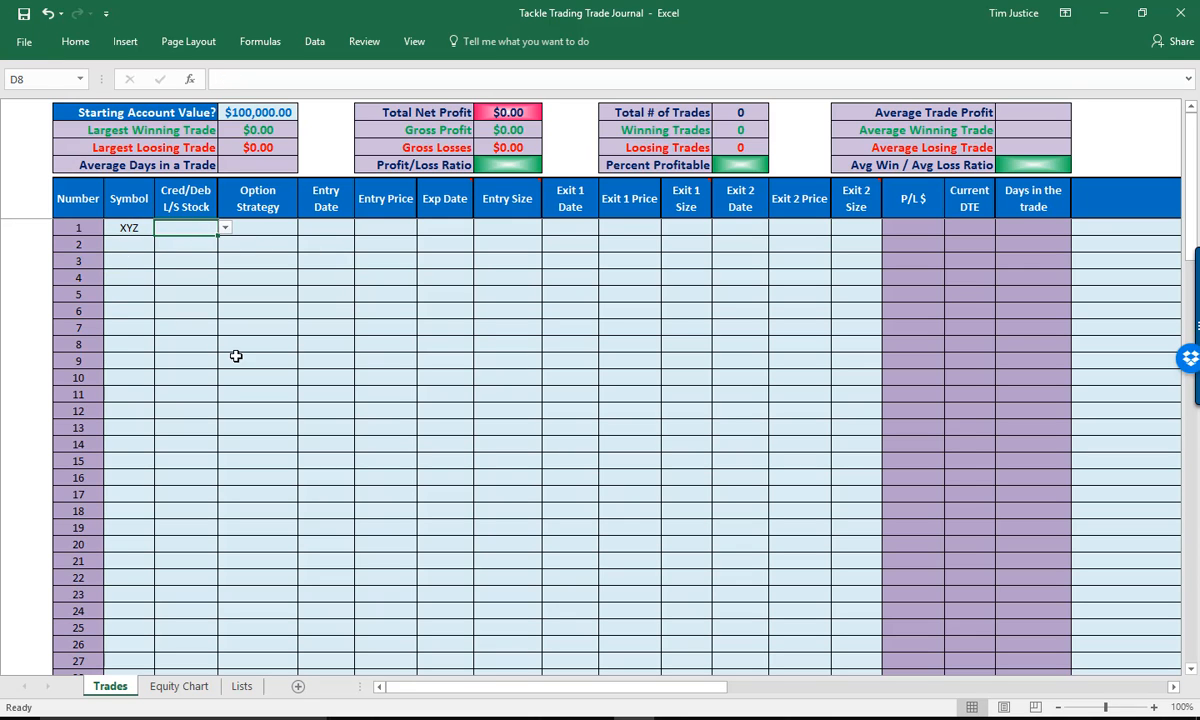
Set the Cred/Deb L/S Stock type of trade 1 to Long Stock
{"action": "scroll", "coordinate": [291, 355], "scroll_direction": "up", "scroll_amount": 1, "text": "ctrl"}
{"action": "scroll", "coordinate": [291, 355], "scroll_direction": "up", "scroll_amount": 6, "text": "ctrl"}
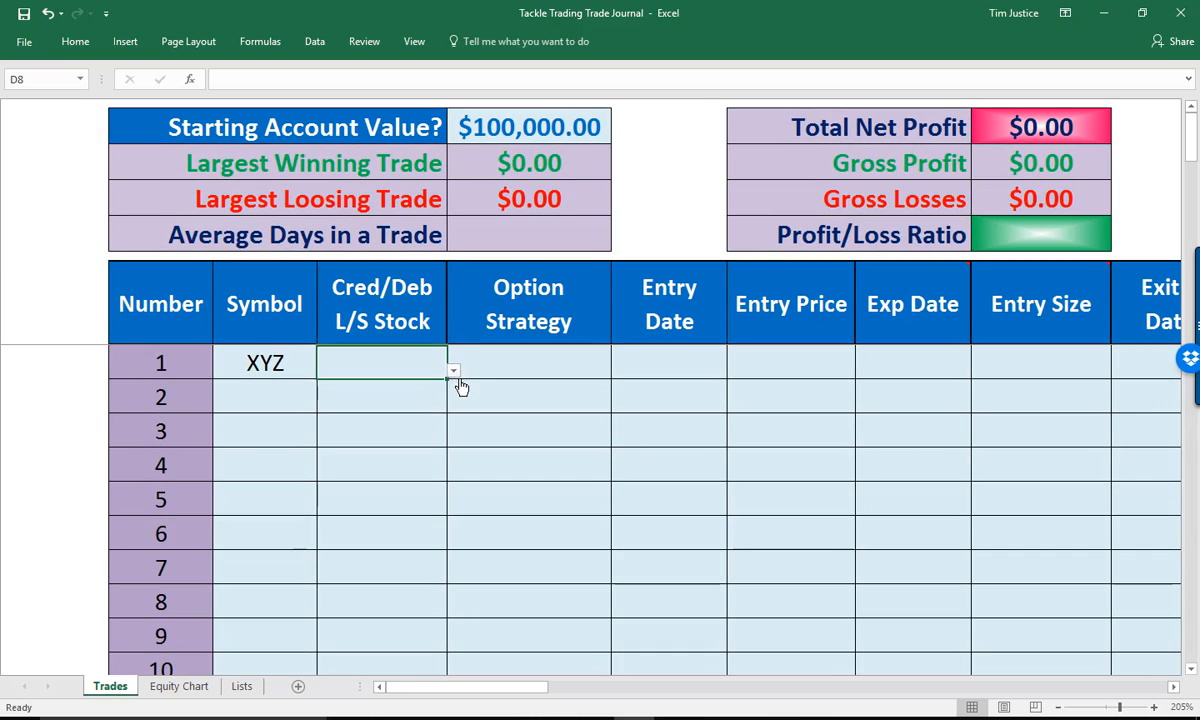
{"action": "left_click", "coordinate": [452, 374]}
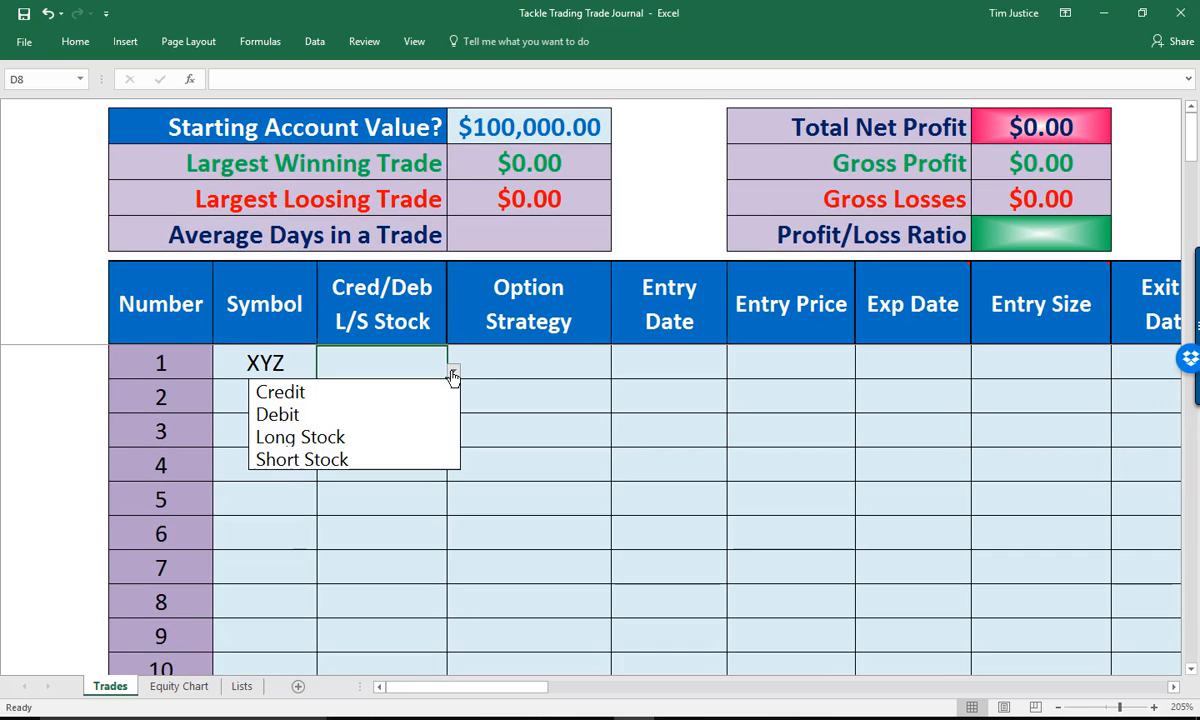
{"action": "left_click", "coordinate": [350, 435]}
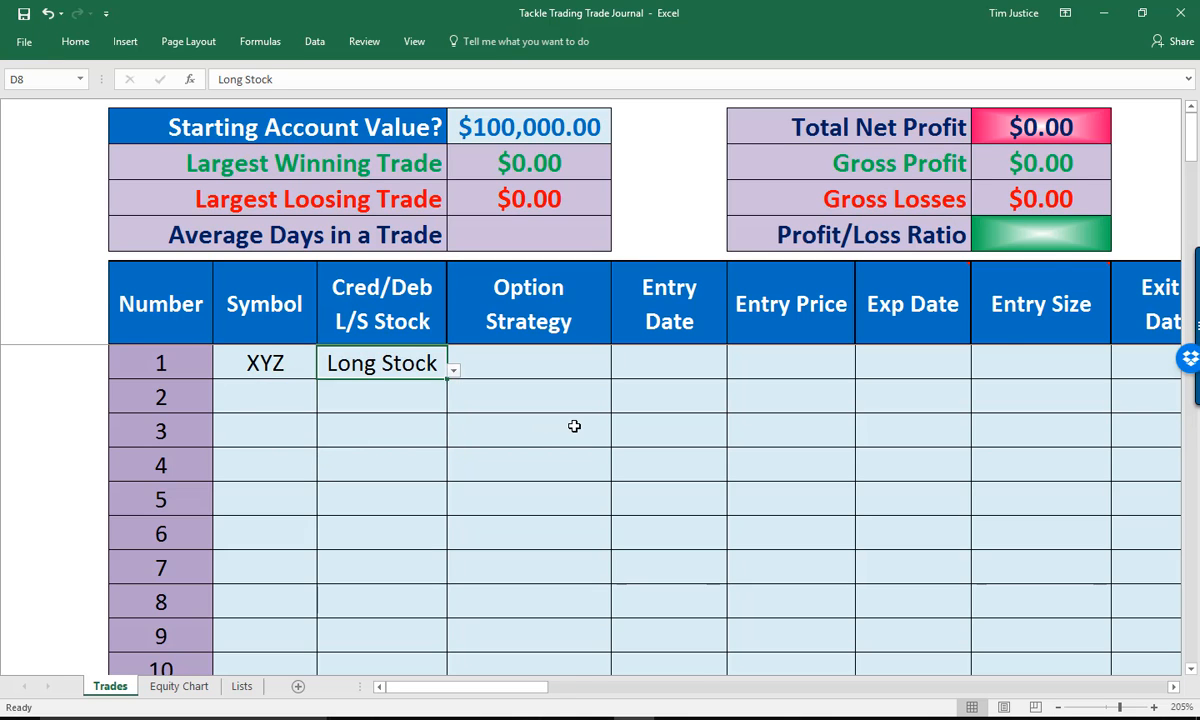
{"action": "scroll", "coordinate": [573, 420], "scroll_direction": "down", "scroll_amount": 3, "text": "ctrl"}
{"action": "key", "text": "Tab"}
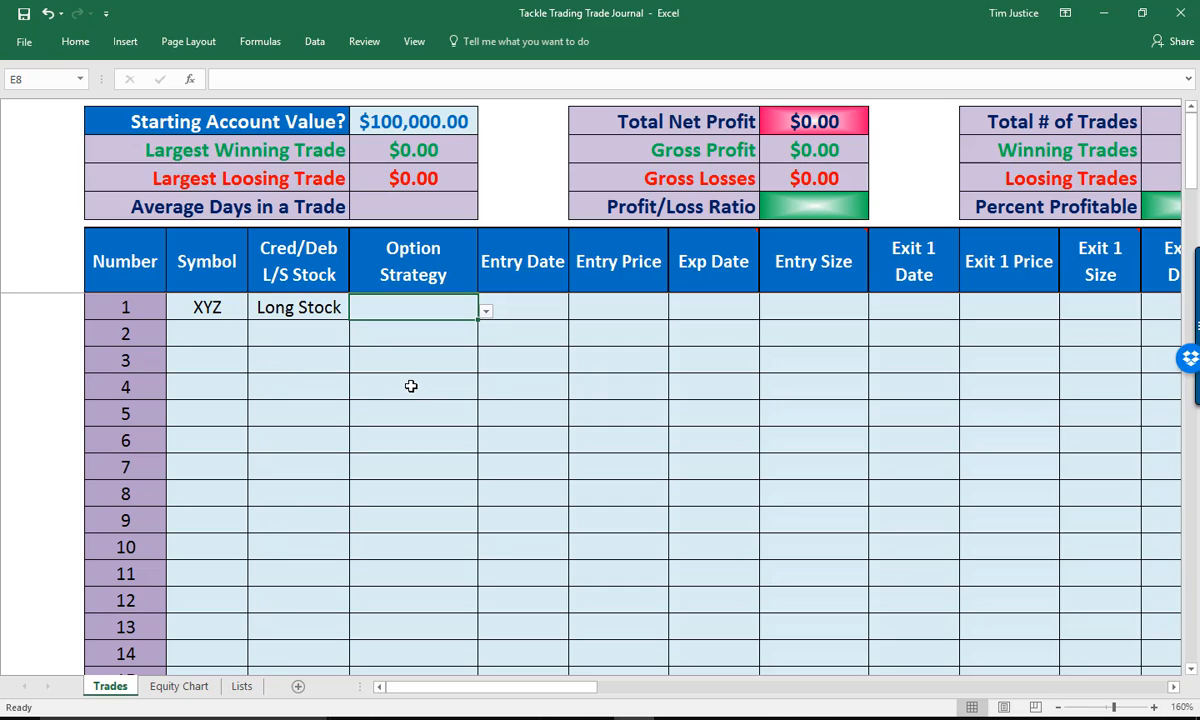
Record trade 1's entry with date 1/10/17, price 52.25 and size 100, leaving the option strategy and expiration date blank
{"action": "key", "text": "Tab"}
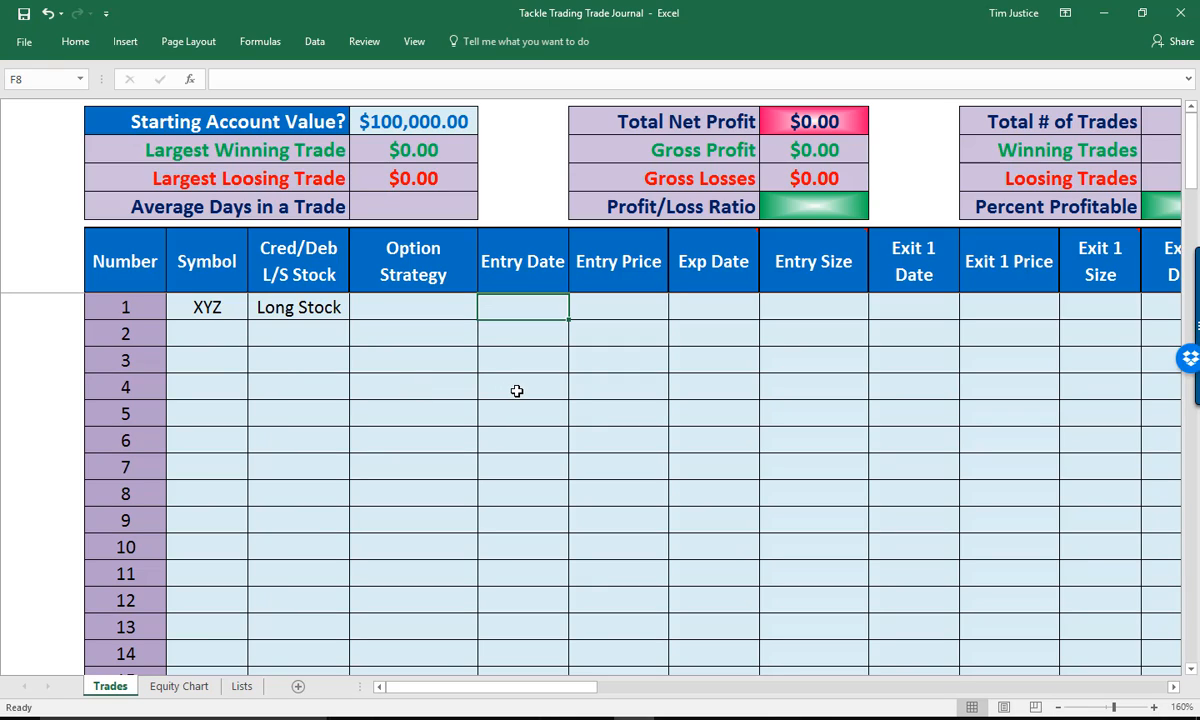
{"action": "type", "text": "1/"}
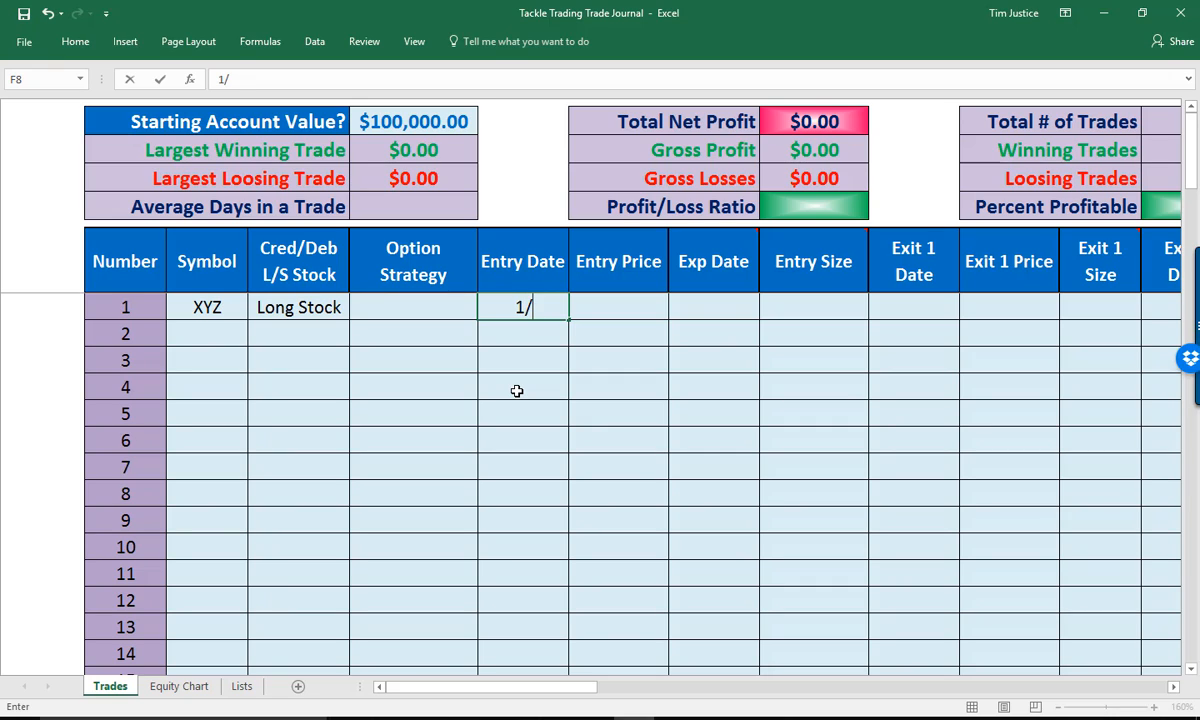
{"action": "type", "text": "10/17"}
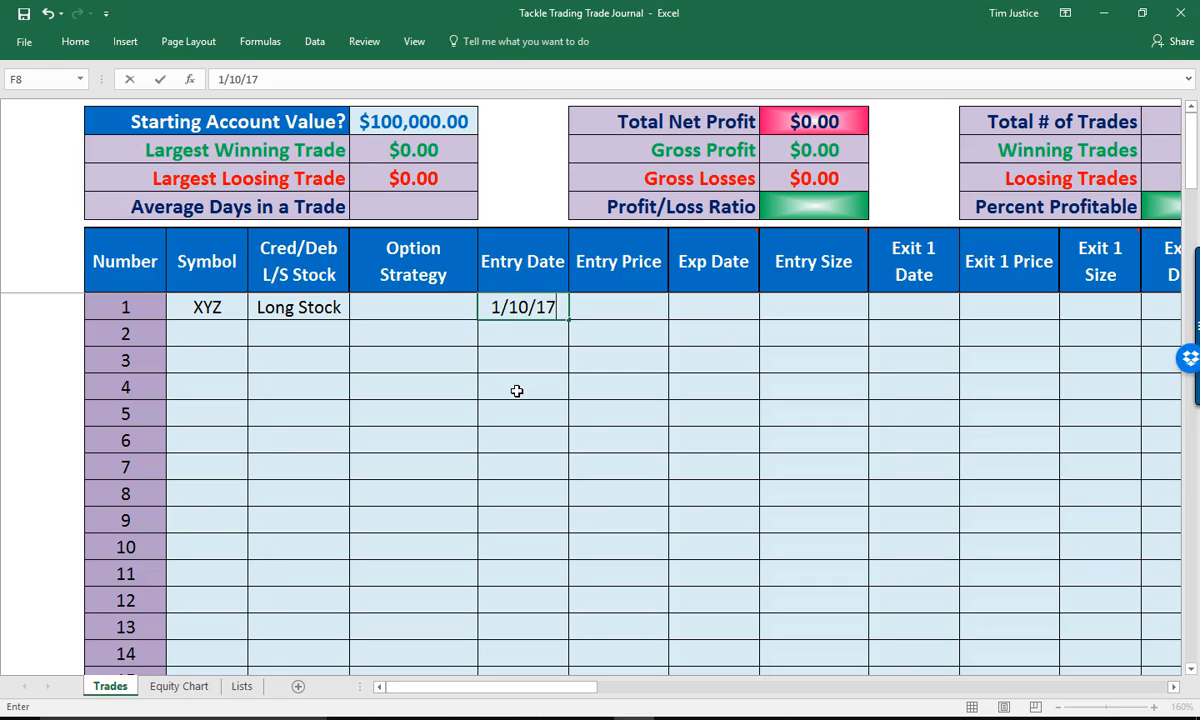
{"action": "key", "text": "Tab"}
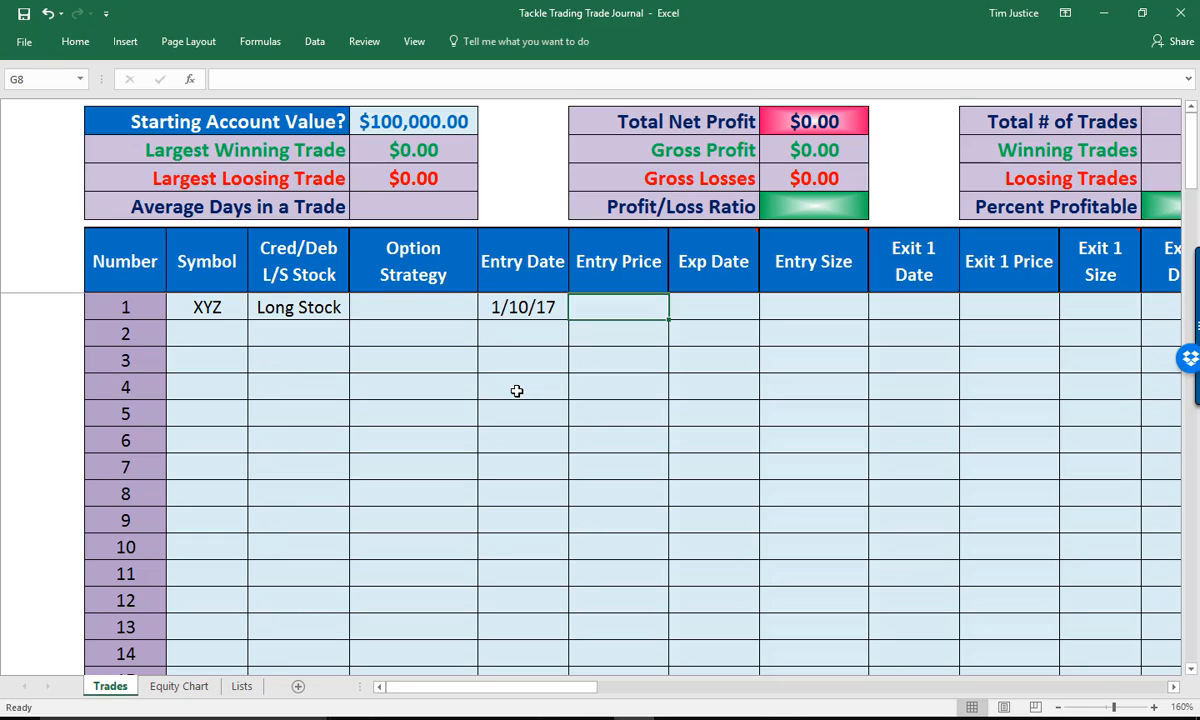
{"action": "type", "text": "52.25"}
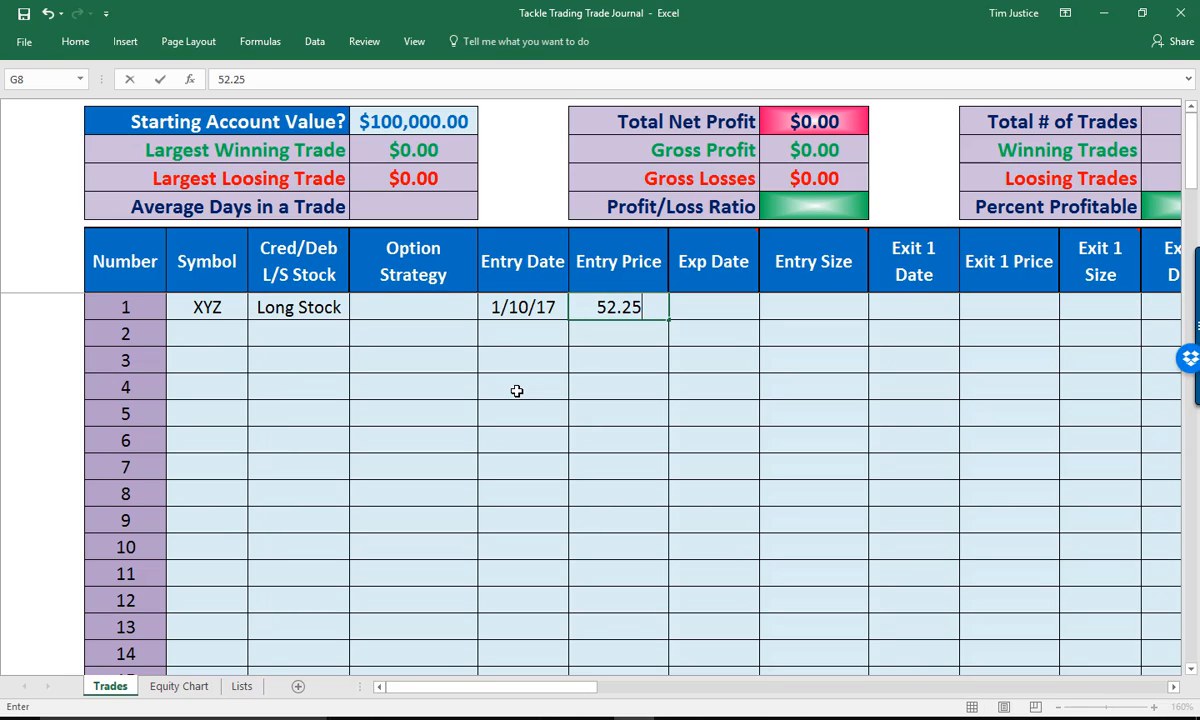
{"action": "key", "text": "Tab"}
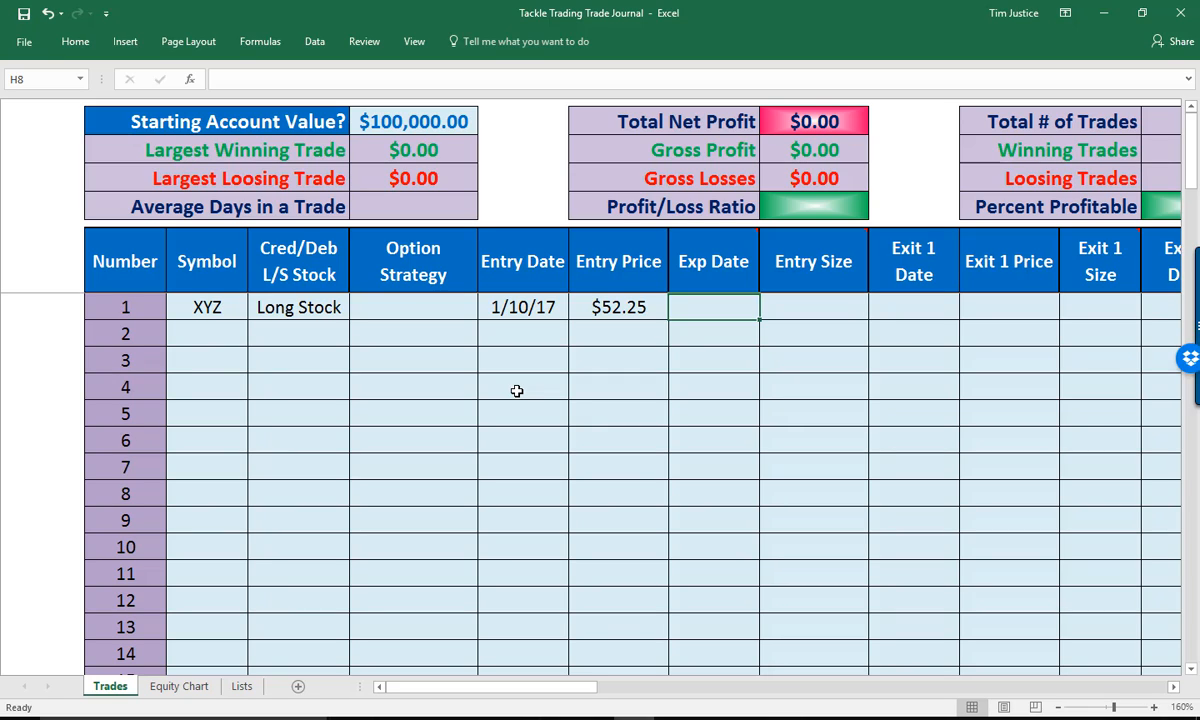
{"action": "key", "text": "Tab"}
{"action": "type", "text": "100"}
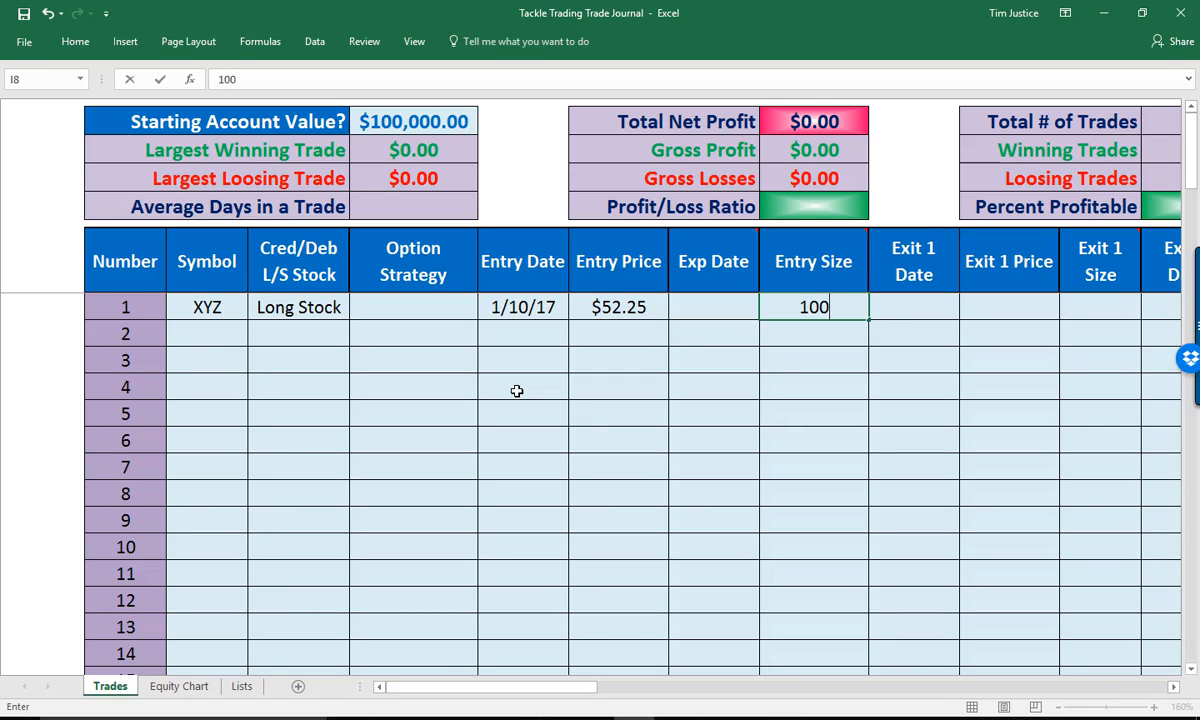
{"action": "key", "text": "Tab"}
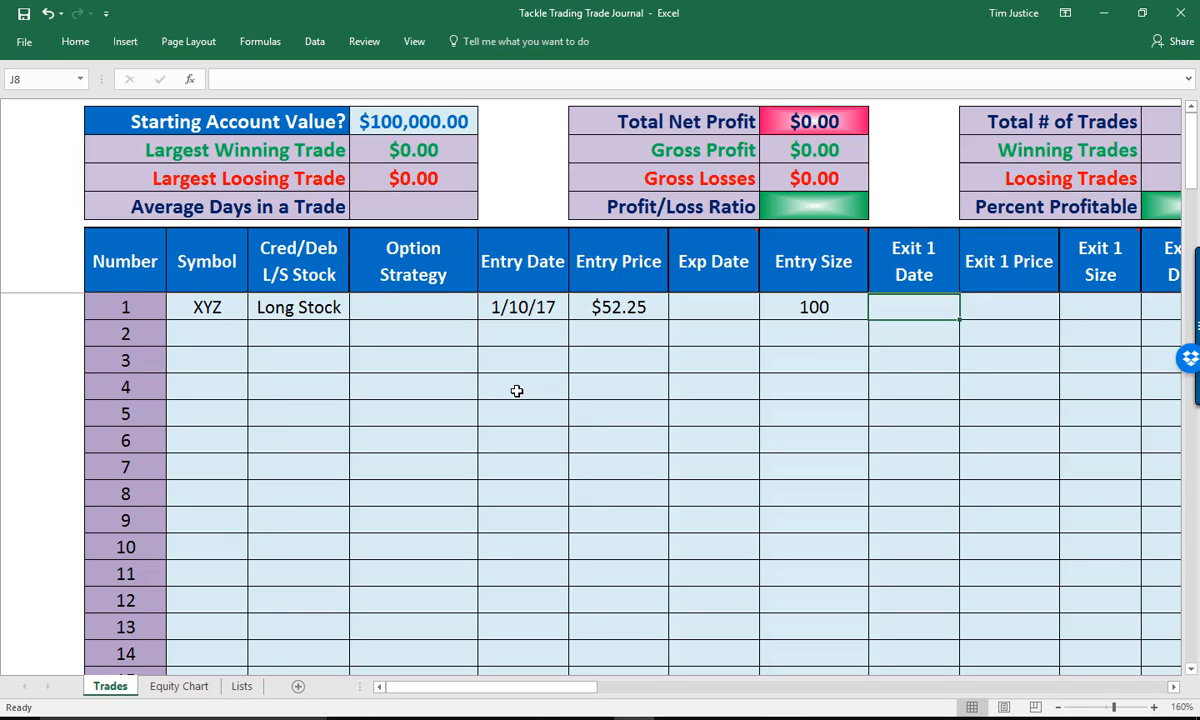
Record trade 1's first exit with date 1/12/17, price 53.37 and size 100
{"action": "type", "text": "1/"}
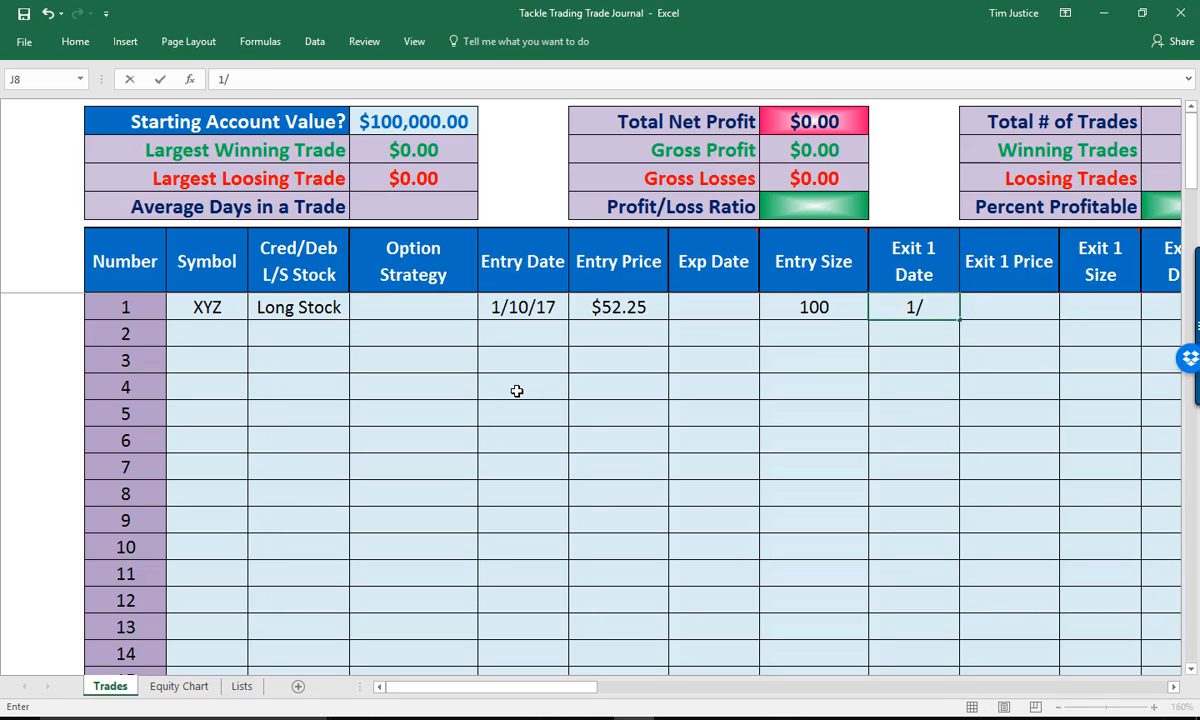
{"action": "type", "text": "12/17"}
{"action": "key", "text": "Tab"}
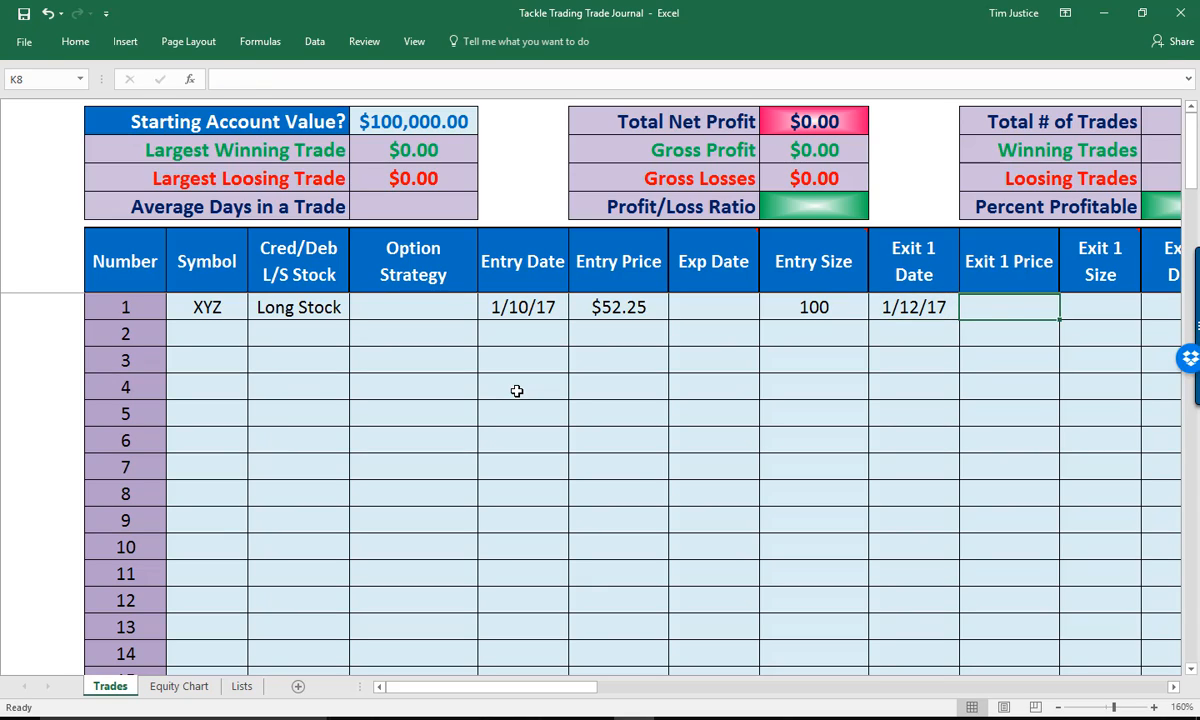
{"action": "type", "text": "53.37"}
{"action": "key", "text": "Tab"}
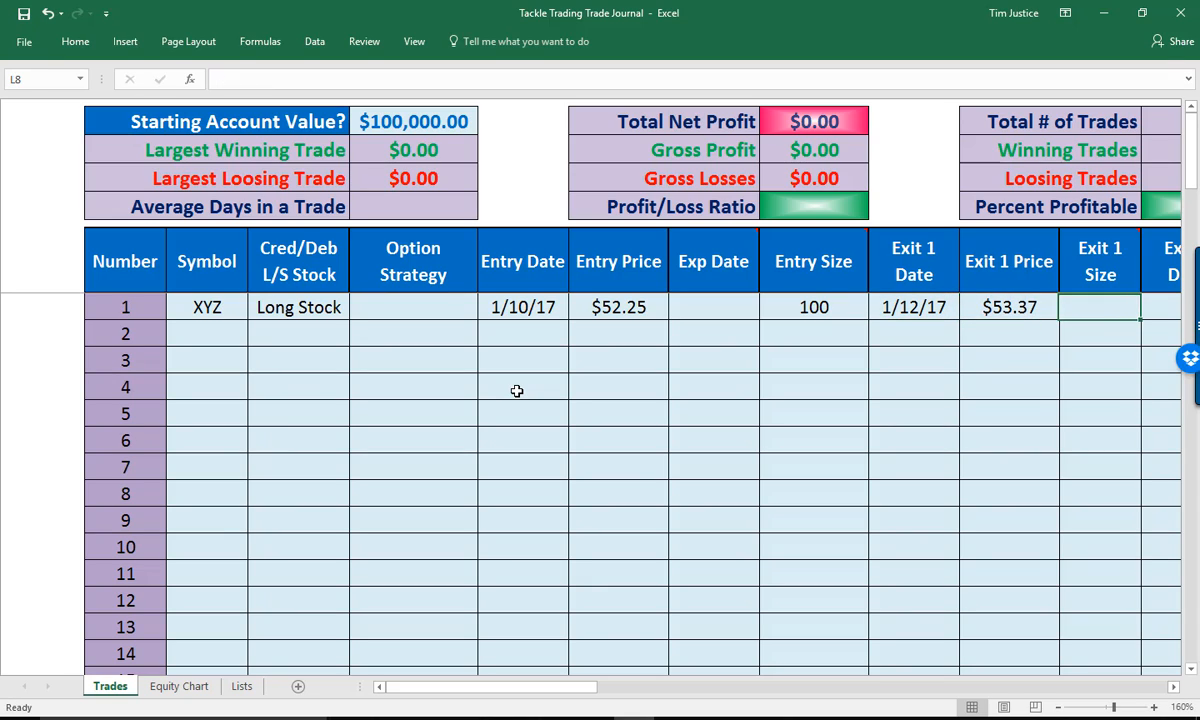
{"action": "type", "text": "100"}
{"action": "key", "text": "Tab"}
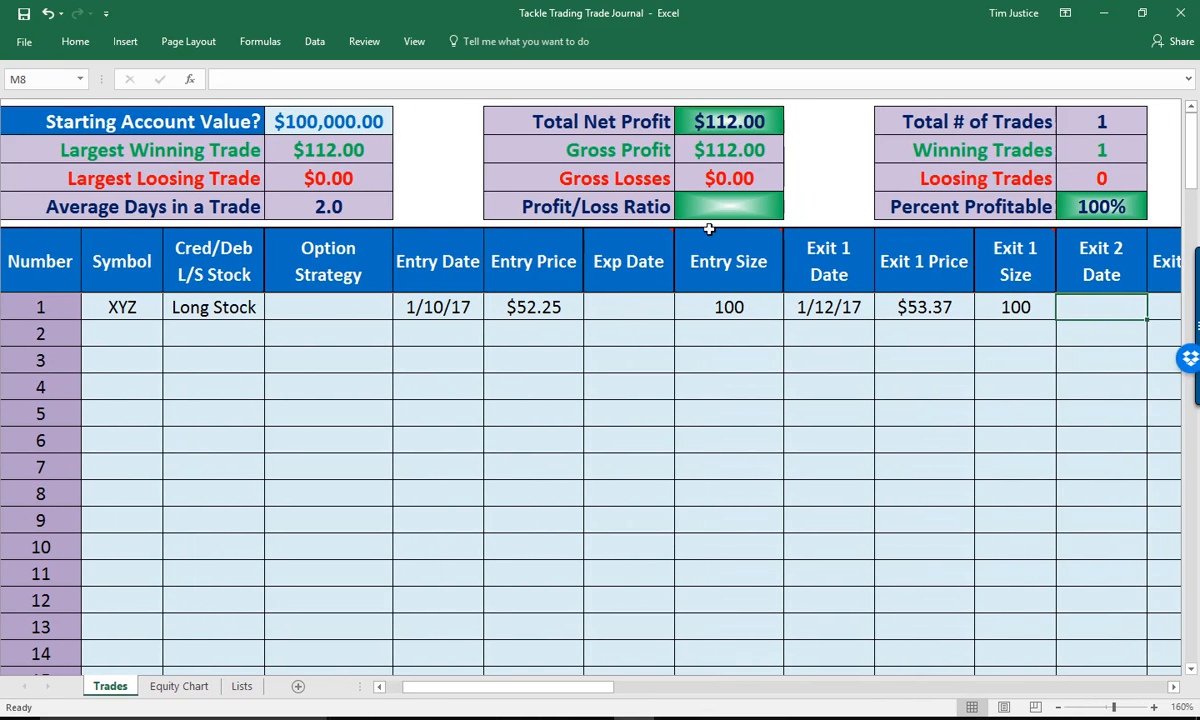
Enter TIM in capitals as the symbol of trade 2
{"action": "scroll", "coordinate": [590, 382], "scroll_direction": "down", "scroll_amount": 3, "text": "ctrl"}
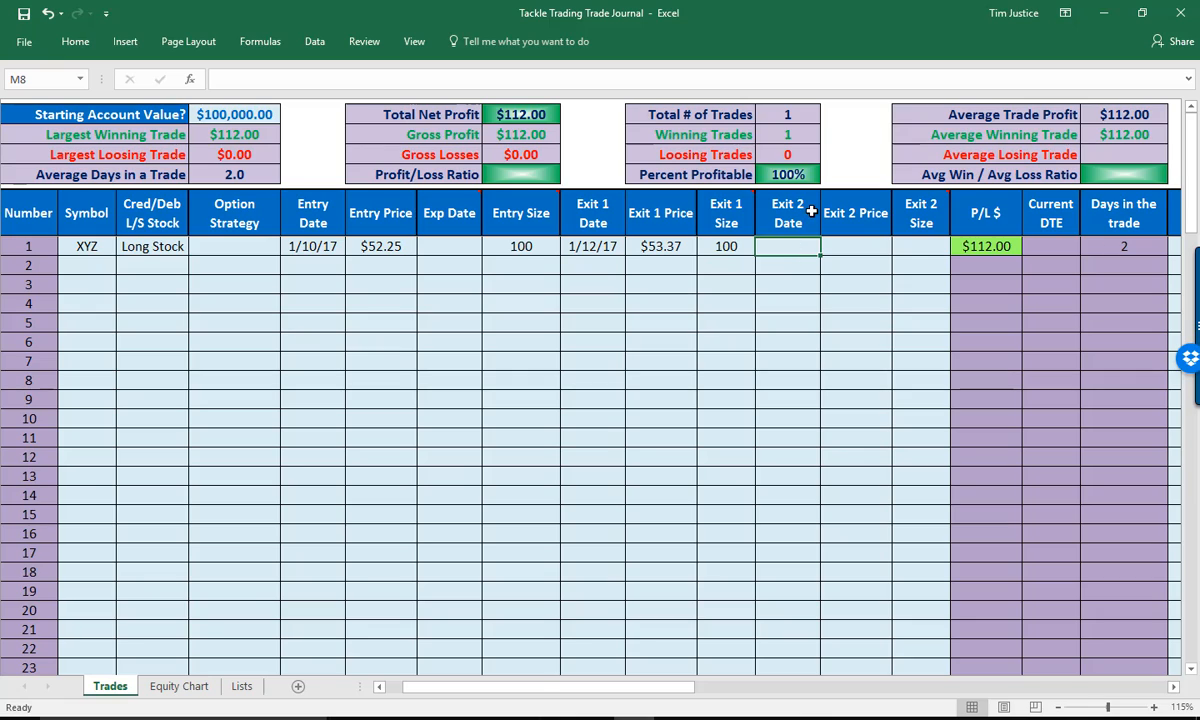
{"action": "mouse_move", "coordinate": [917, 223]}
{"action": "mouse_move", "coordinate": [751, 192]}
{"action": "left_click", "coordinate": [90, 264]}
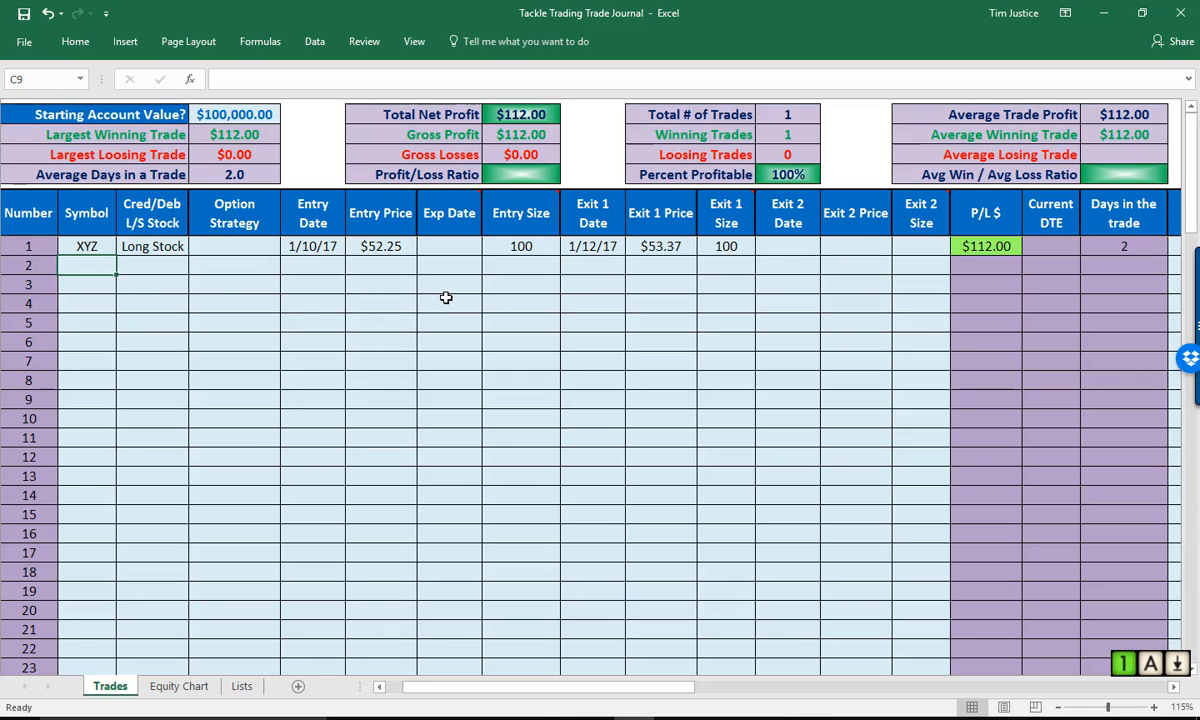
{"action": "type", "text": "tim"}
{"action": "key", "text": "BackSpace"}
{"action": "key", "text": "BackSpace"}
{"action": "key", "text": "BackSpace"}
{"action": "key", "text": "Caps_Lock"}
{"action": "type", "text": "T"}
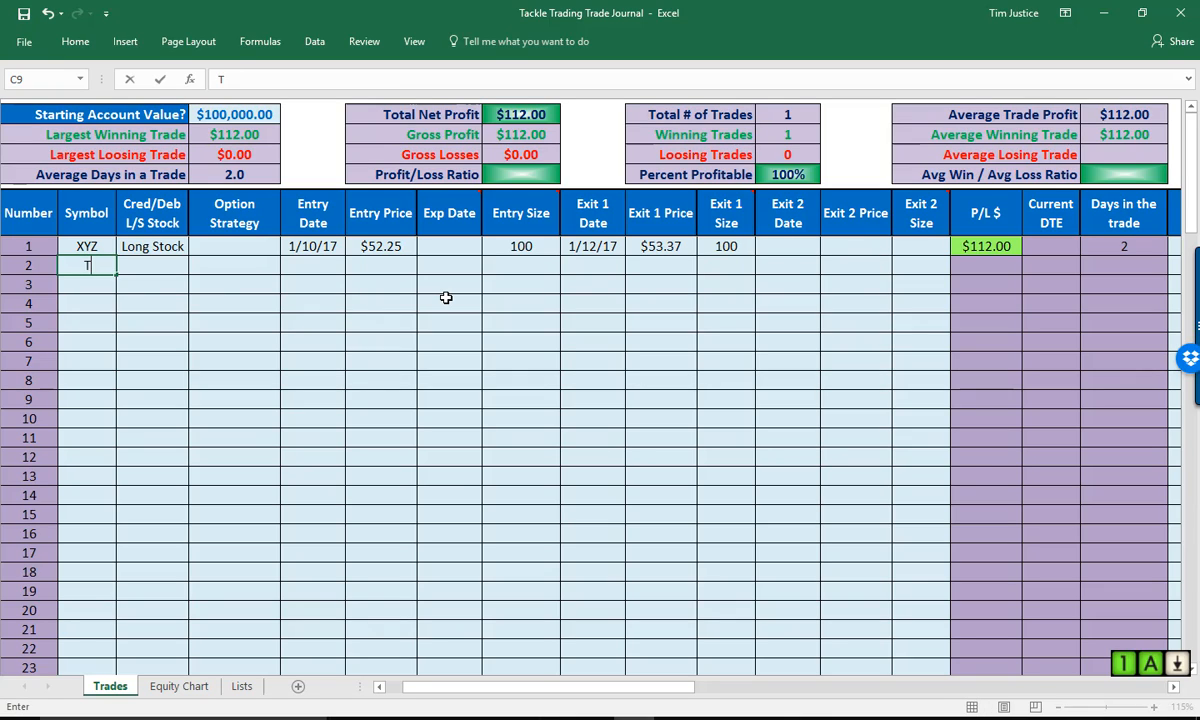
{"action": "type", "text": "IM"}
{"action": "key", "text": "Tab"}
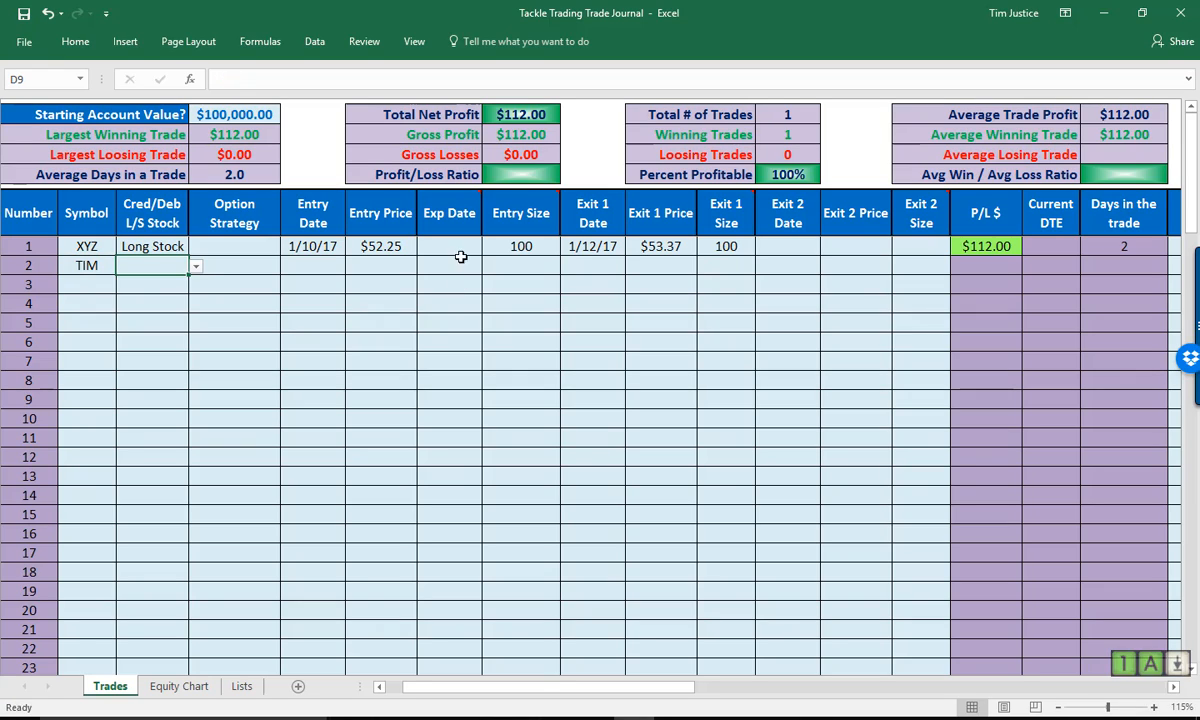
Set trade 2's Cred/Deb type to Debit and its option strategy to Covered Call
{"action": "left_click", "coordinate": [196, 268]}
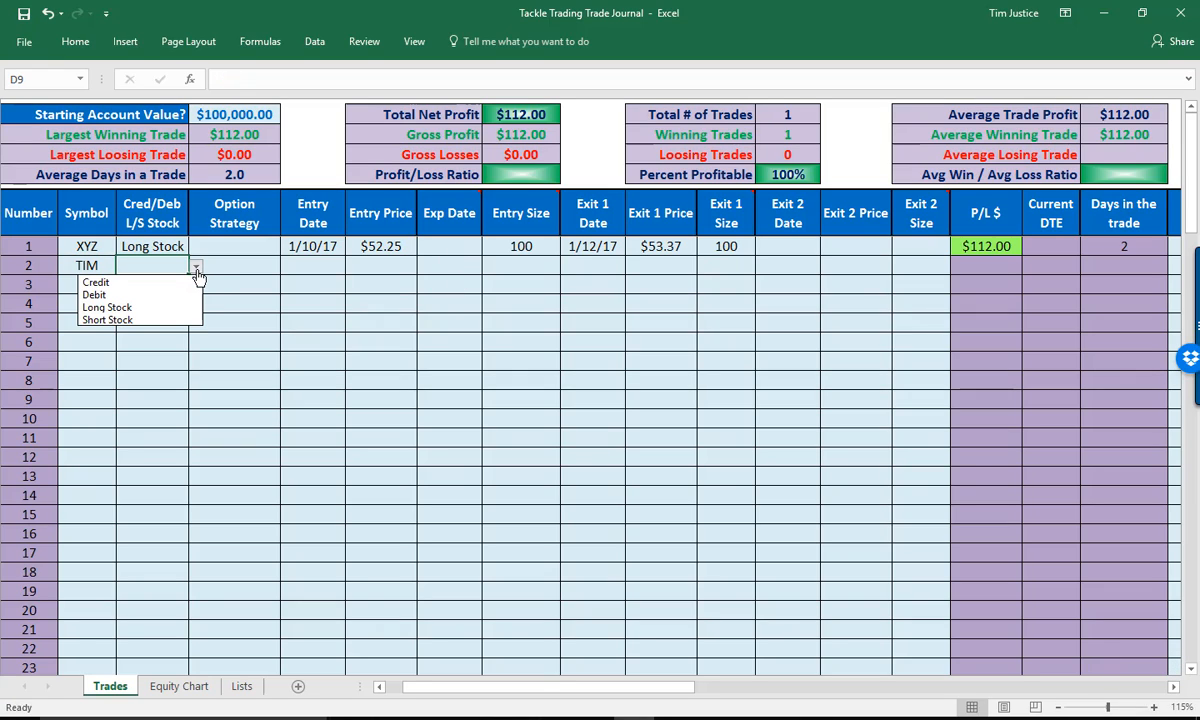
{"action": "left_click", "coordinate": [175, 294]}
{"action": "left_click", "coordinate": [253, 259]}
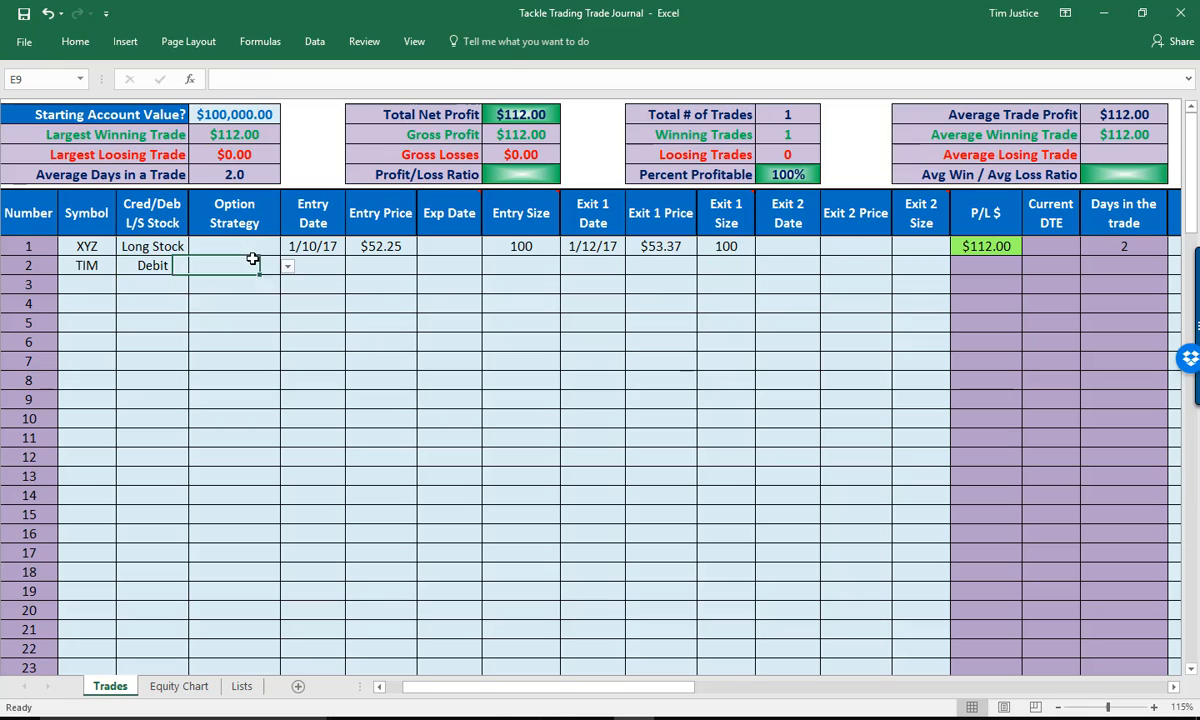
{"action": "left_click", "coordinate": [287, 267]}
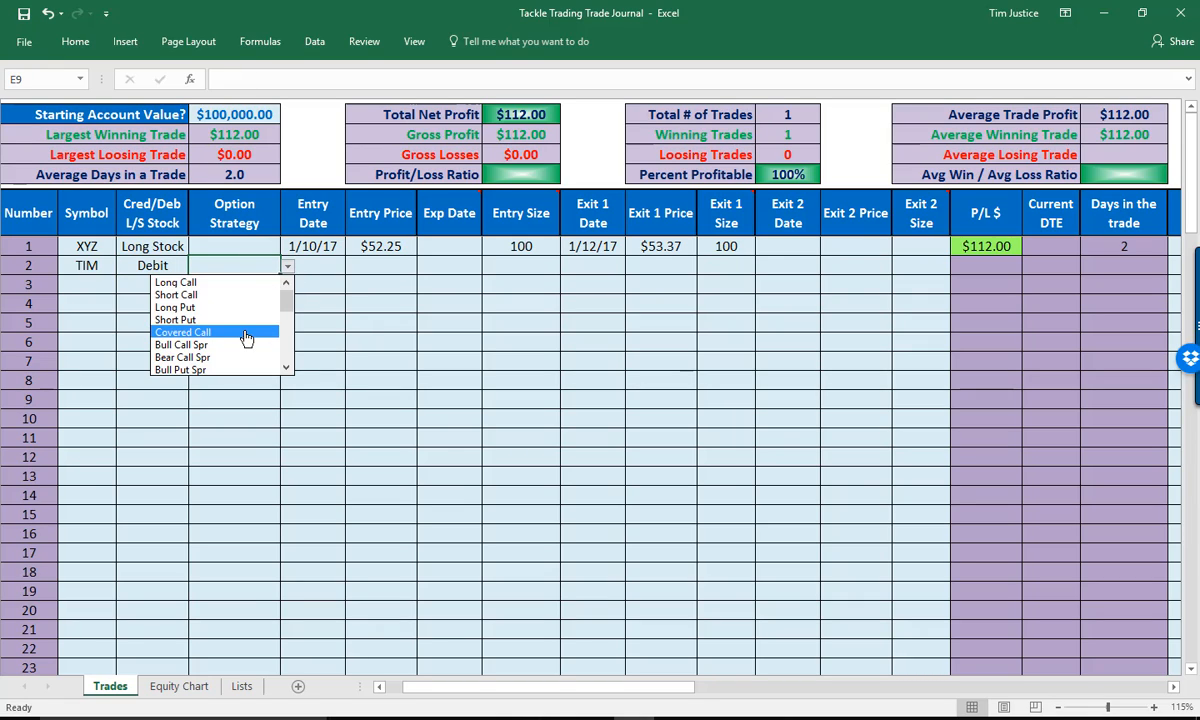
{"action": "left_click", "coordinate": [246, 334]}
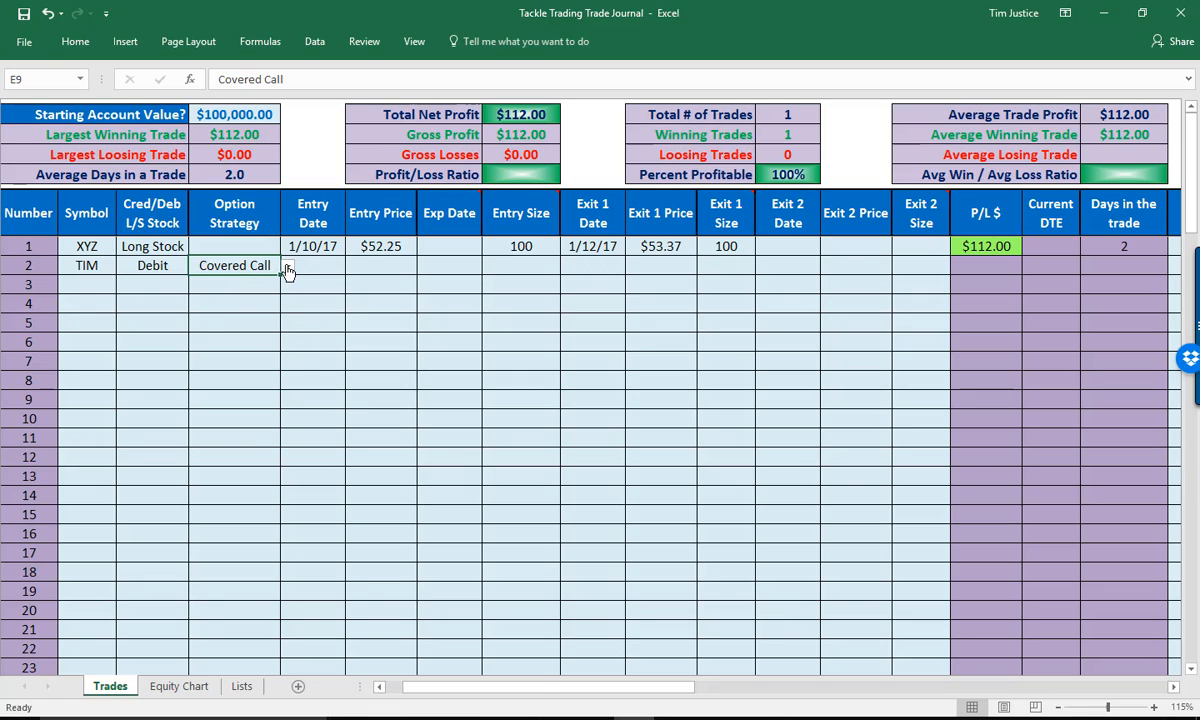
Look through the option strategies available for trade 2 and review its symbol, type and strategy entries
{"action": "left_click", "coordinate": [287, 267]}
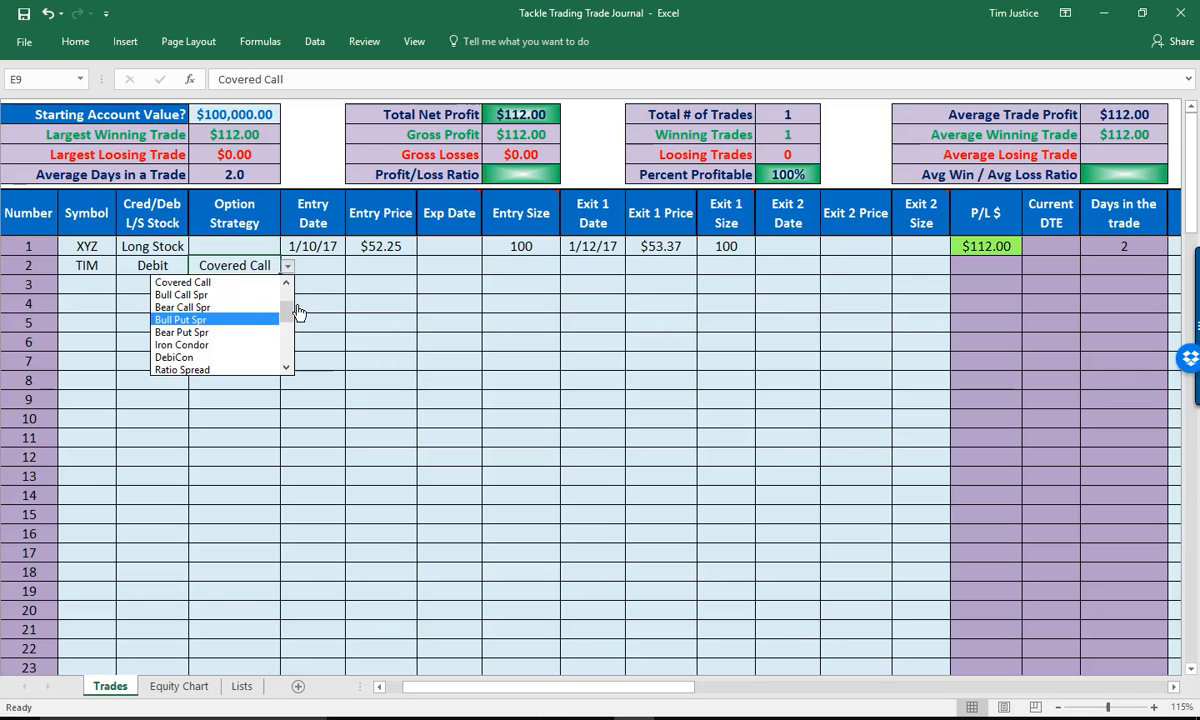
{"action": "left_click_drag", "start_coordinate": [289, 312], "coordinate": [295, 287]}
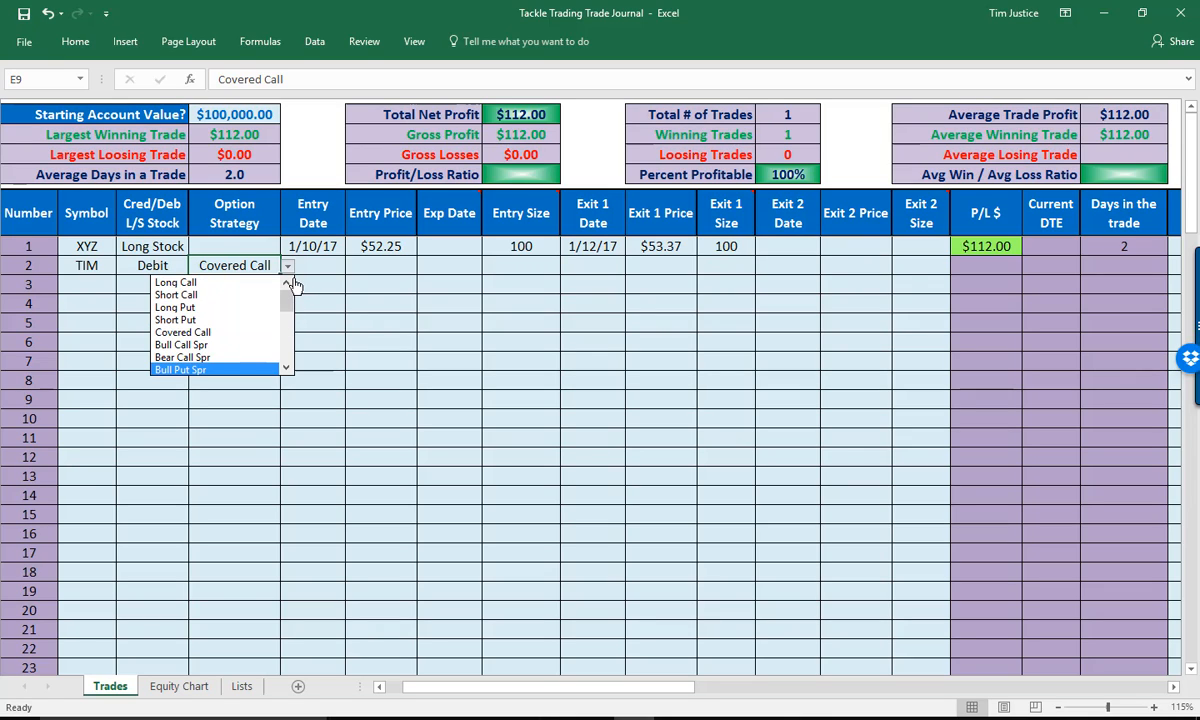
{"action": "left_click", "coordinate": [88, 262]}
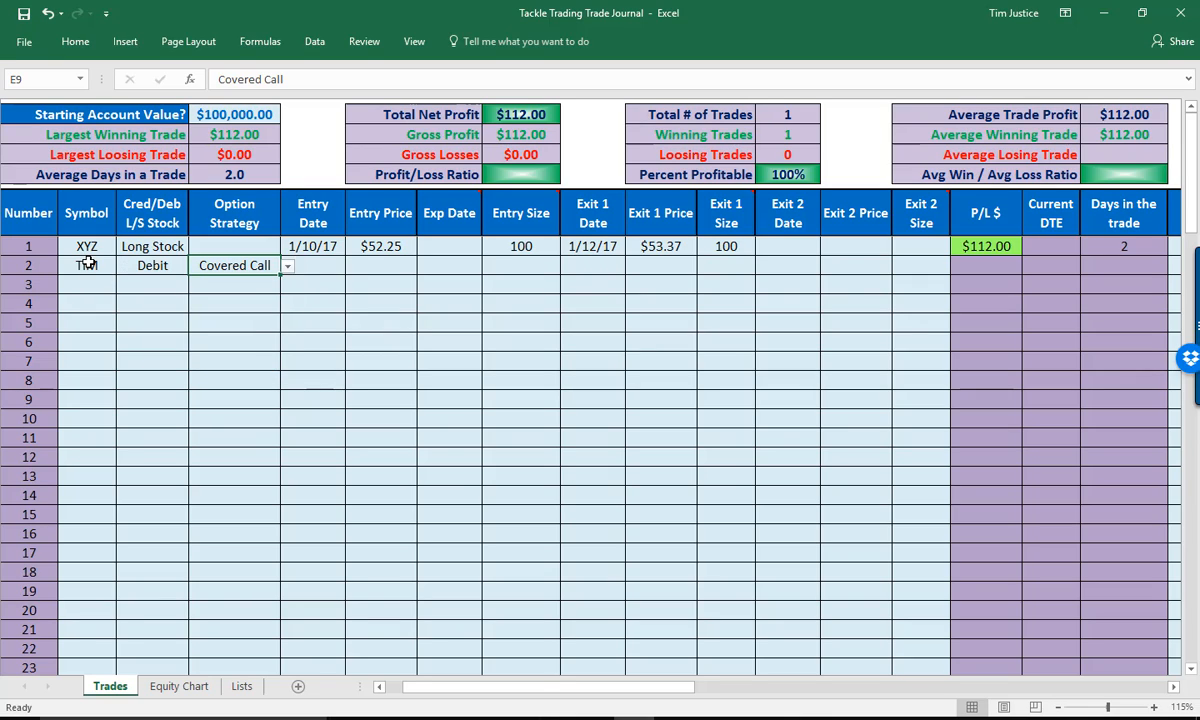
{"action": "left_click", "coordinate": [88, 262]}
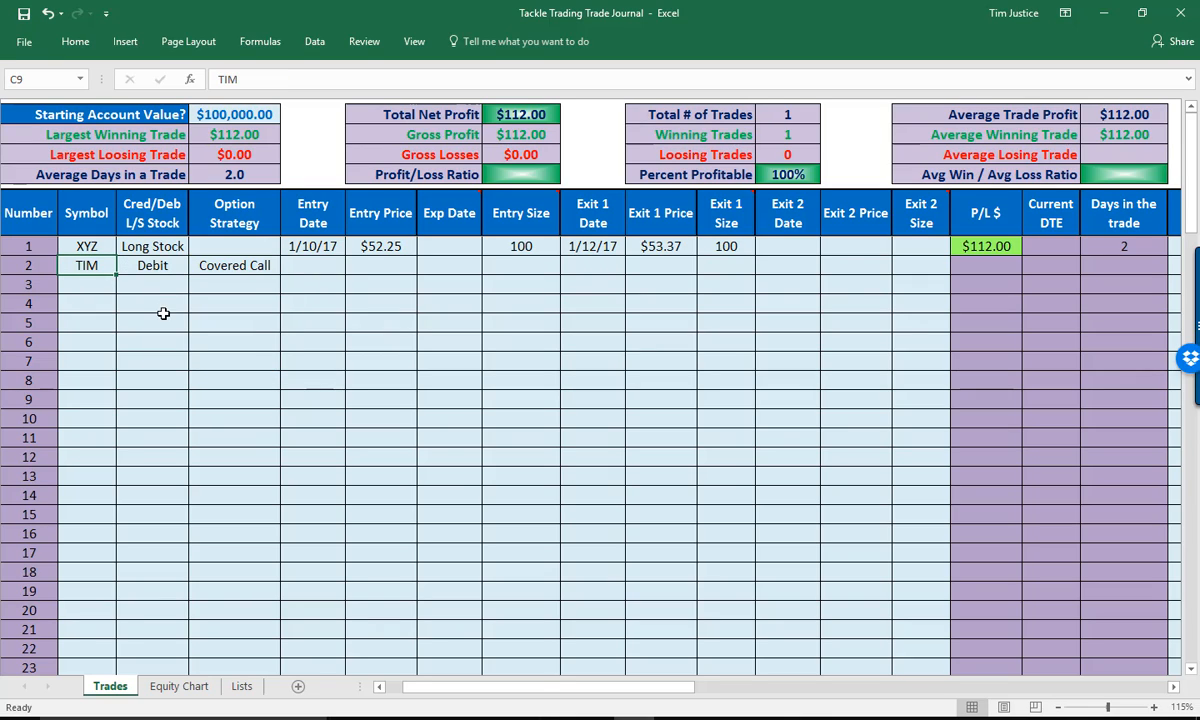
{"action": "left_click", "coordinate": [158, 262]}
{"action": "left_click", "coordinate": [205, 265]}
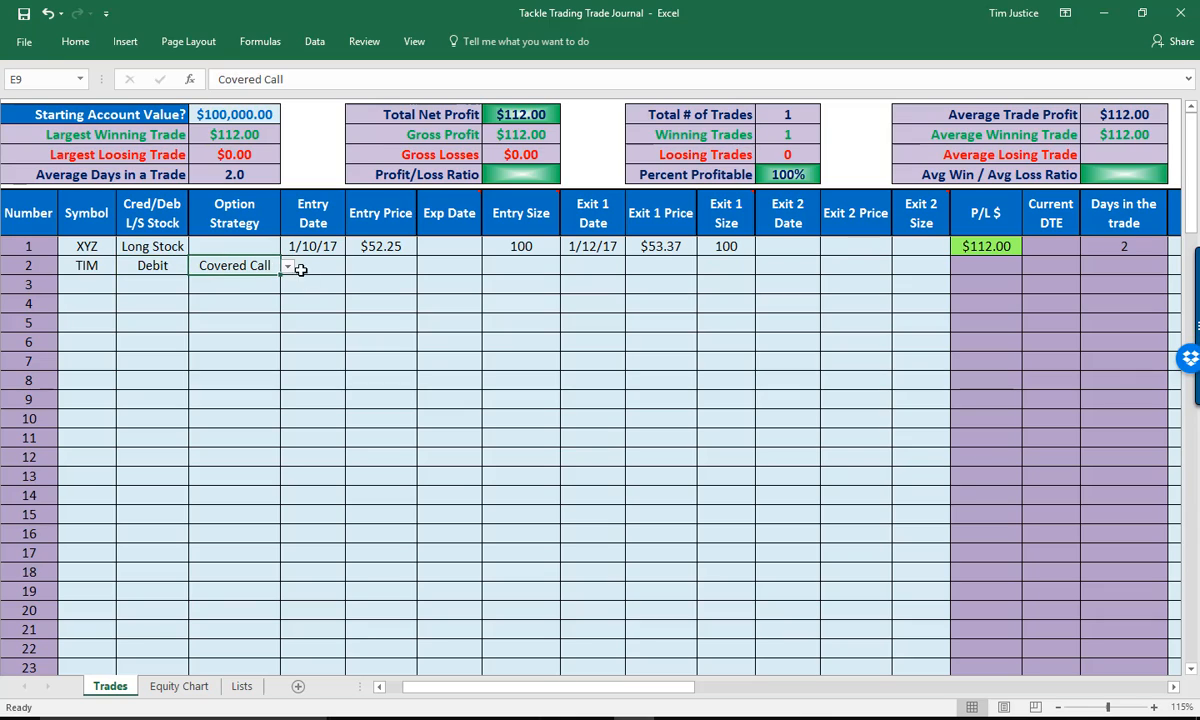
Record trade 2's entry with date 4/1/17, price 11.11 and size 1, leaving the expiration date blank
{"action": "left_click", "coordinate": [296, 266]}
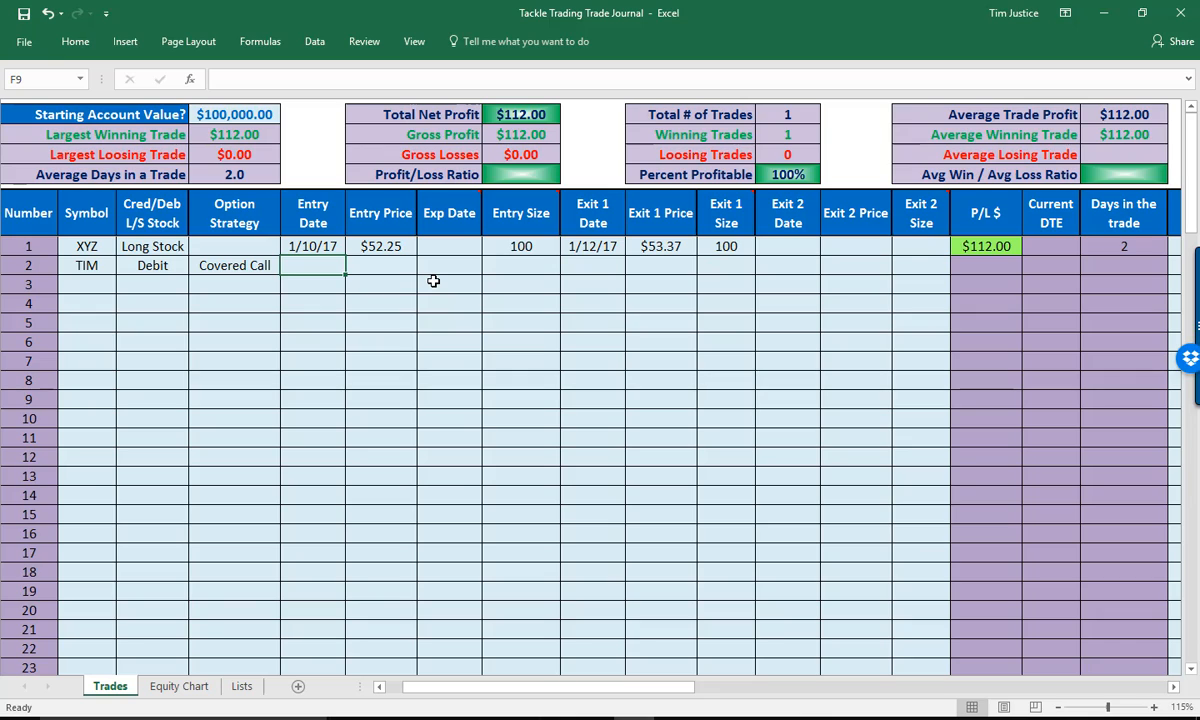
{"action": "type", "text": "4/1/17"}
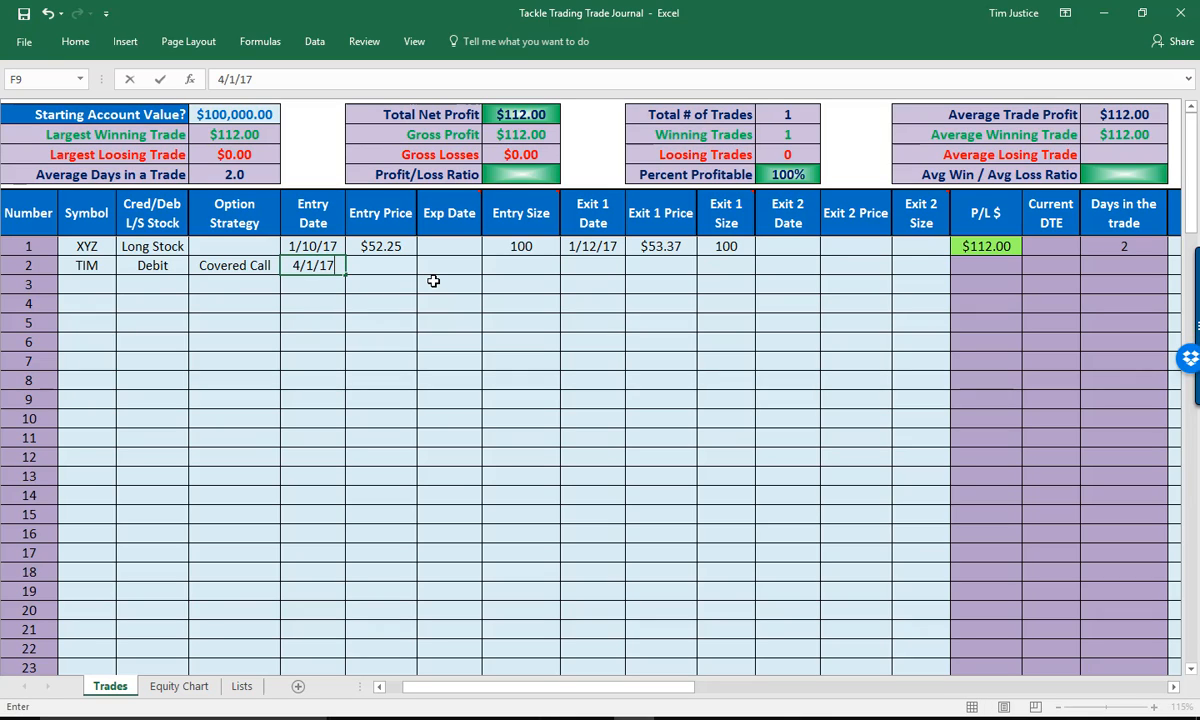
{"action": "key", "text": "Return"}
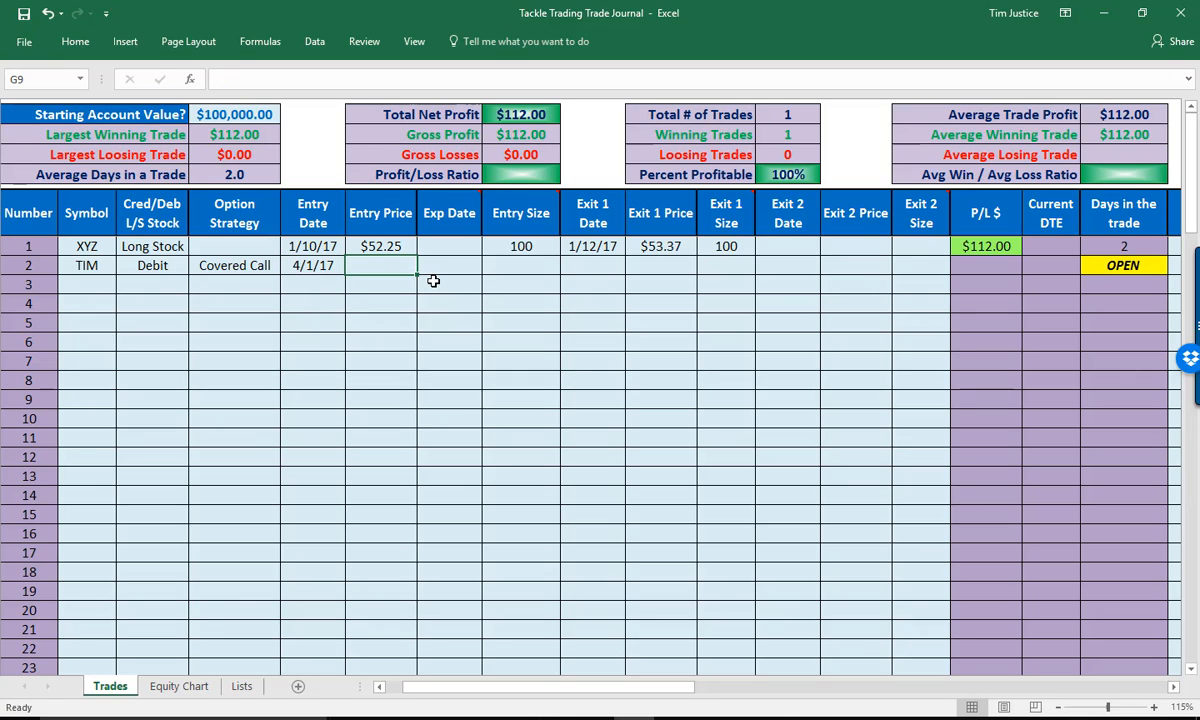
{"action": "type", "text": "11.11"}
{"action": "key", "text": "Return"}
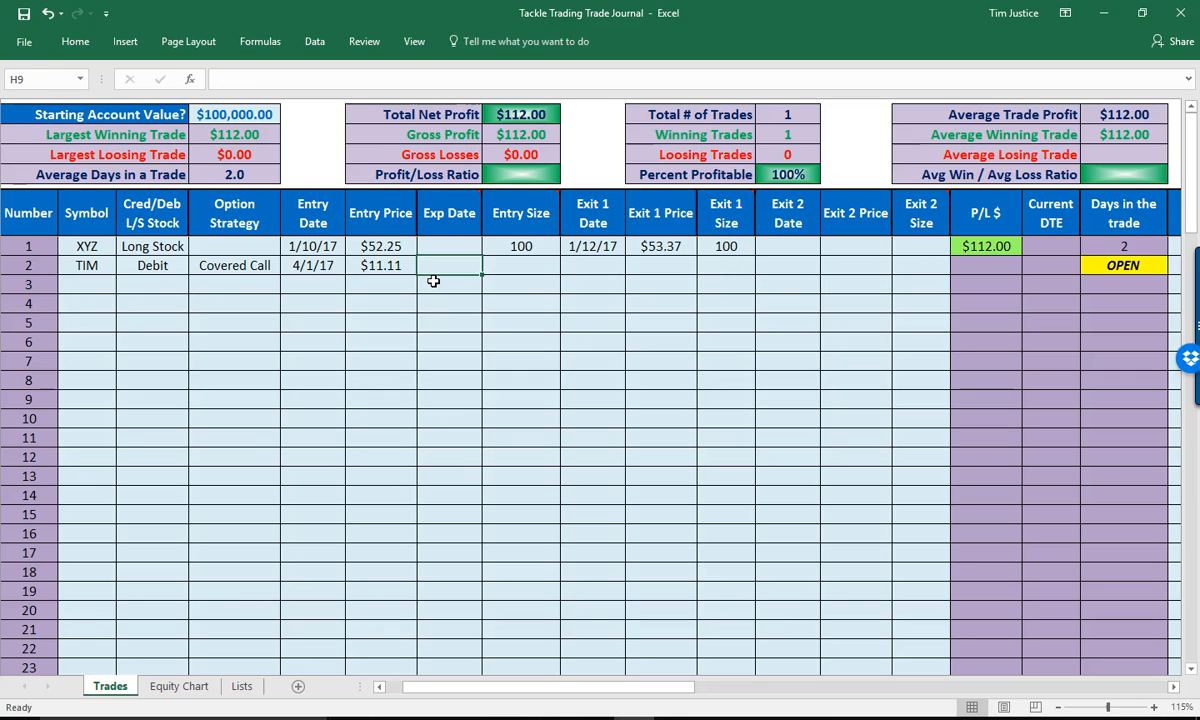
{"action": "key", "text": "Tab"}
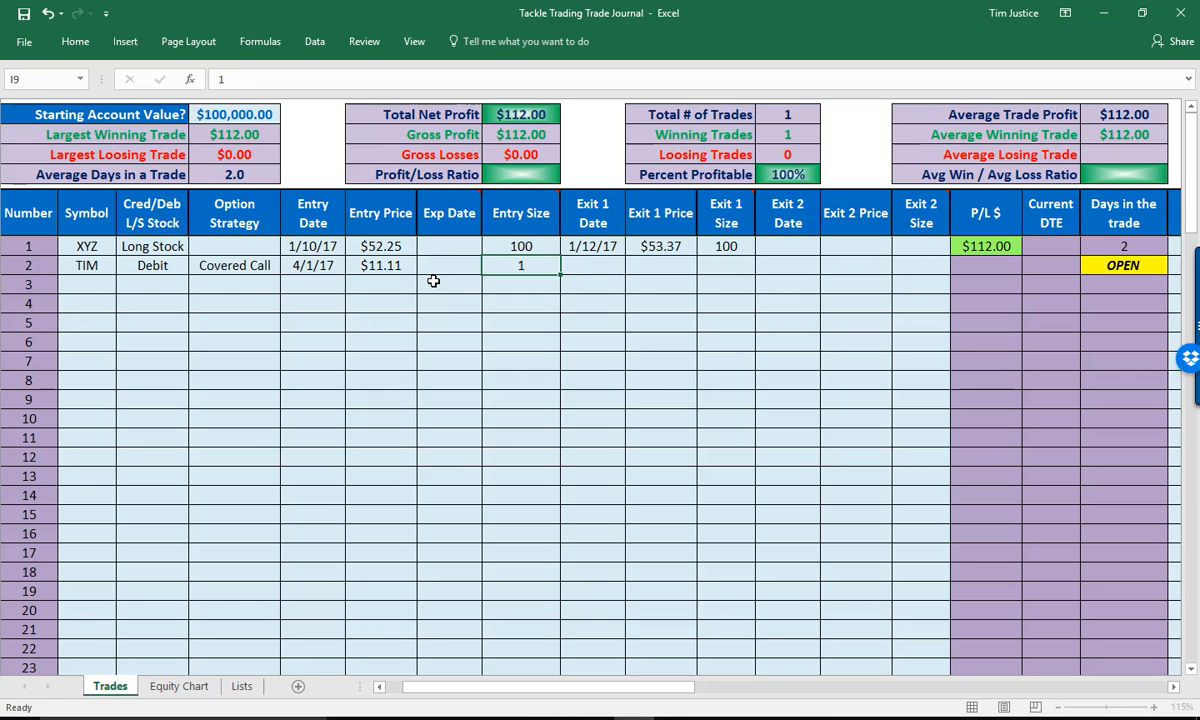
{"action": "type", "text": "1"}
{"action": "key", "text": "Tab"}
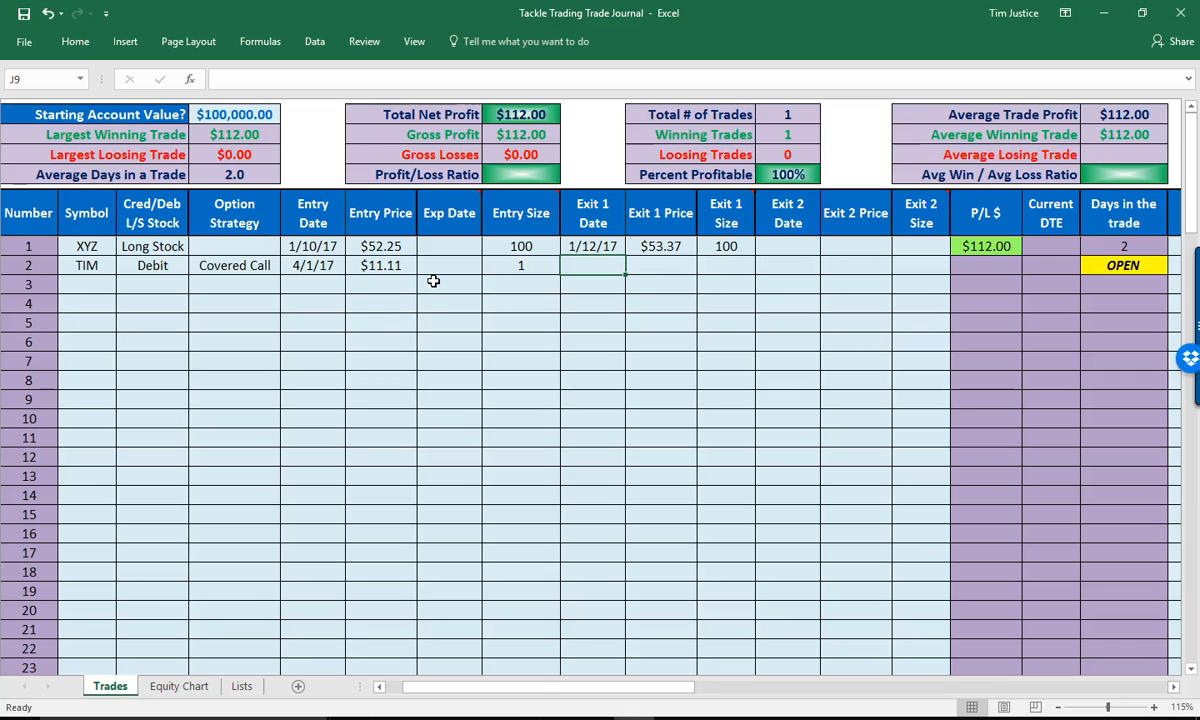
Record trade 2's first exit with date 5/7/17, price 11.50 and size 1
{"action": "type", "text": "5/7/17"}
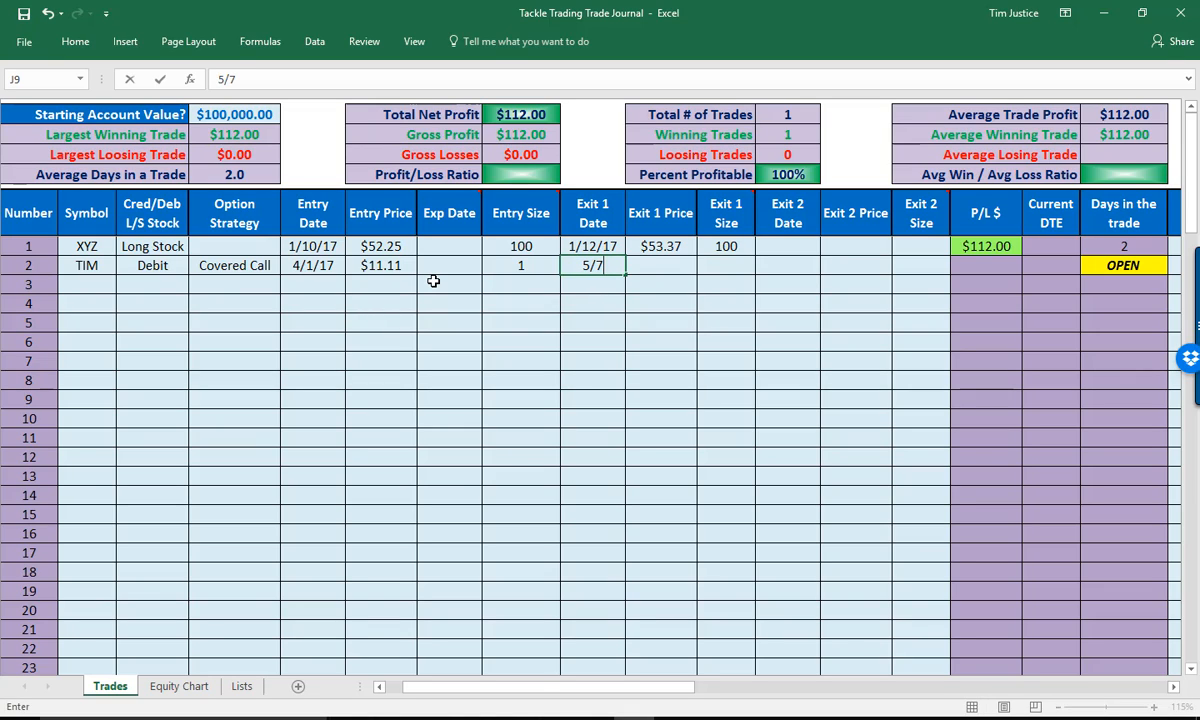
{"action": "key", "text": "Tab"}
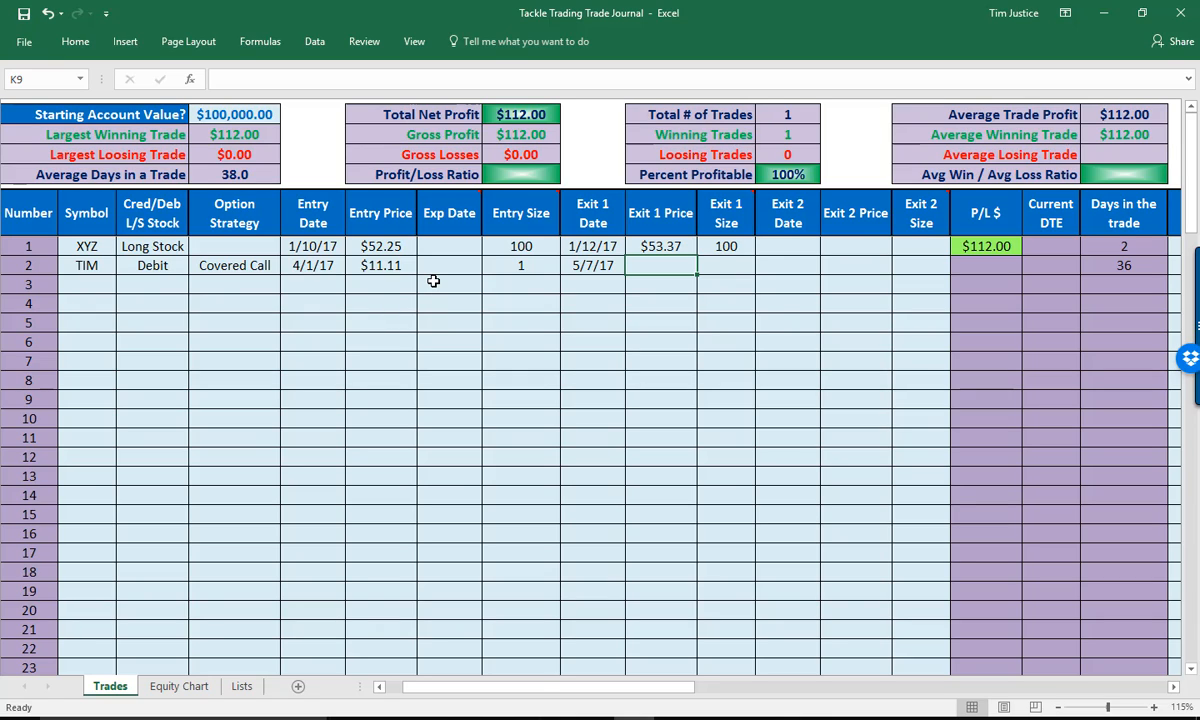
{"action": "type", "text": "11.5"}
{"action": "key", "text": "Tab"}
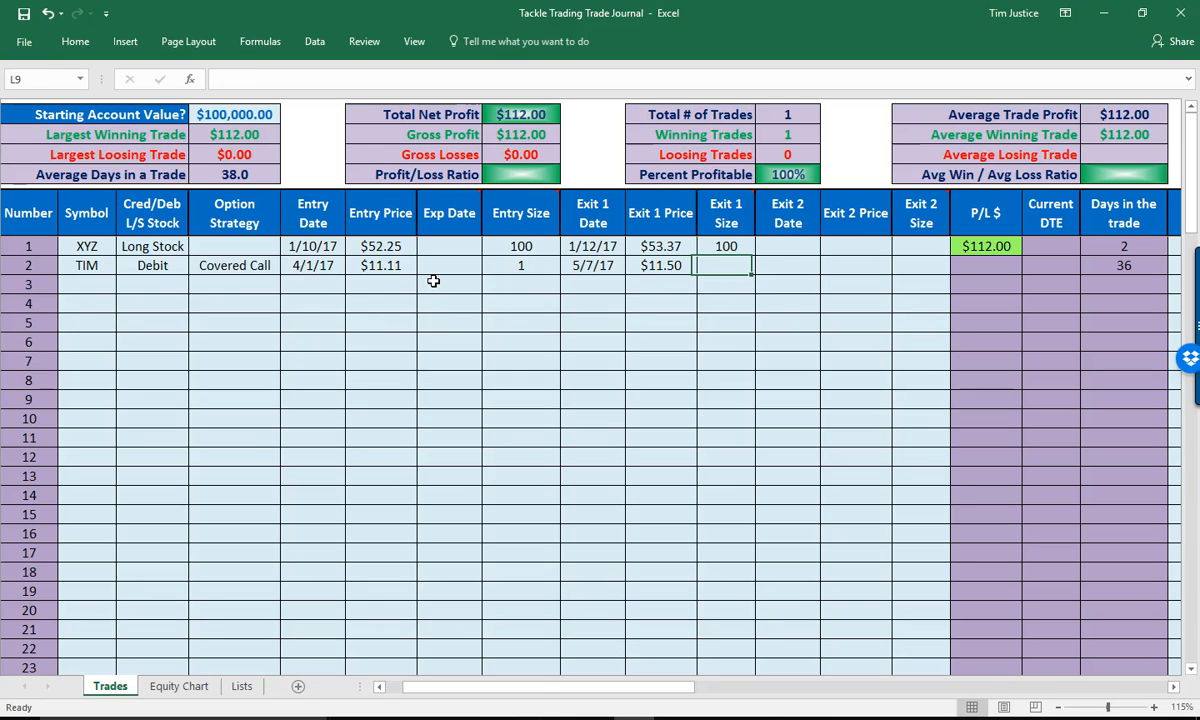
{"action": "type", "text": "1"}
{"action": "key", "text": "Return"}
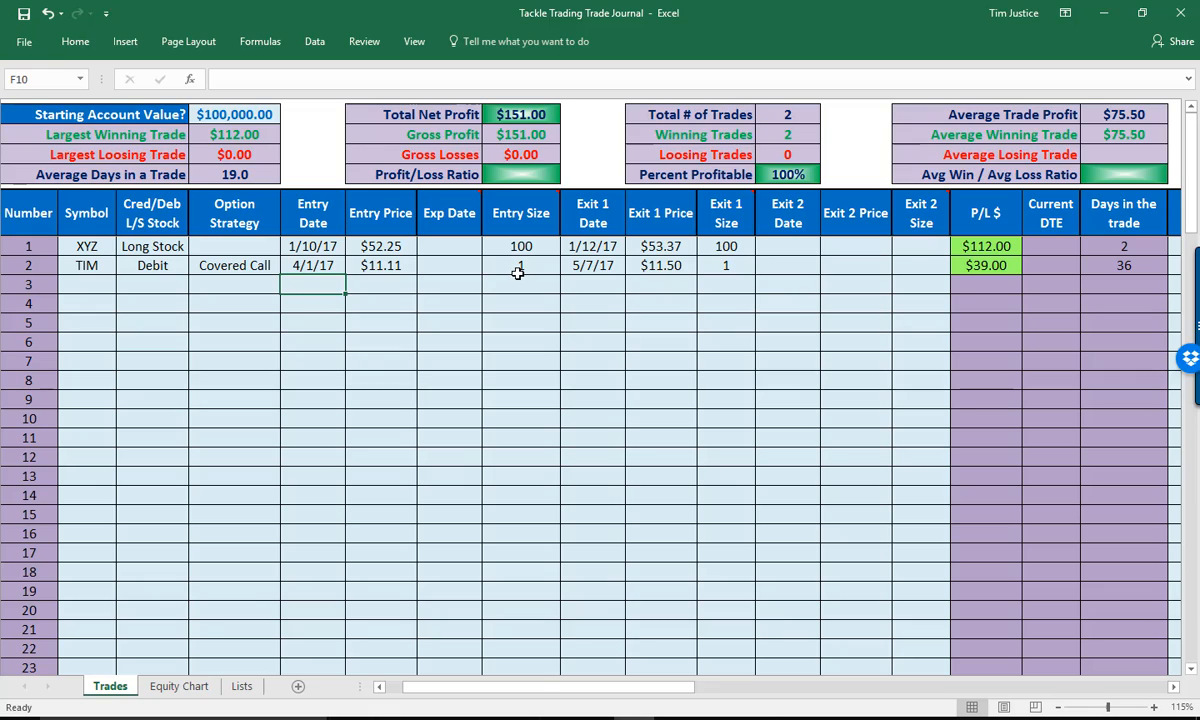
Leave row 3 empty and start trade 4 with the symbol TIM in capitals and the type Long Stock
{"action": "left_click", "coordinate": [87, 283]}
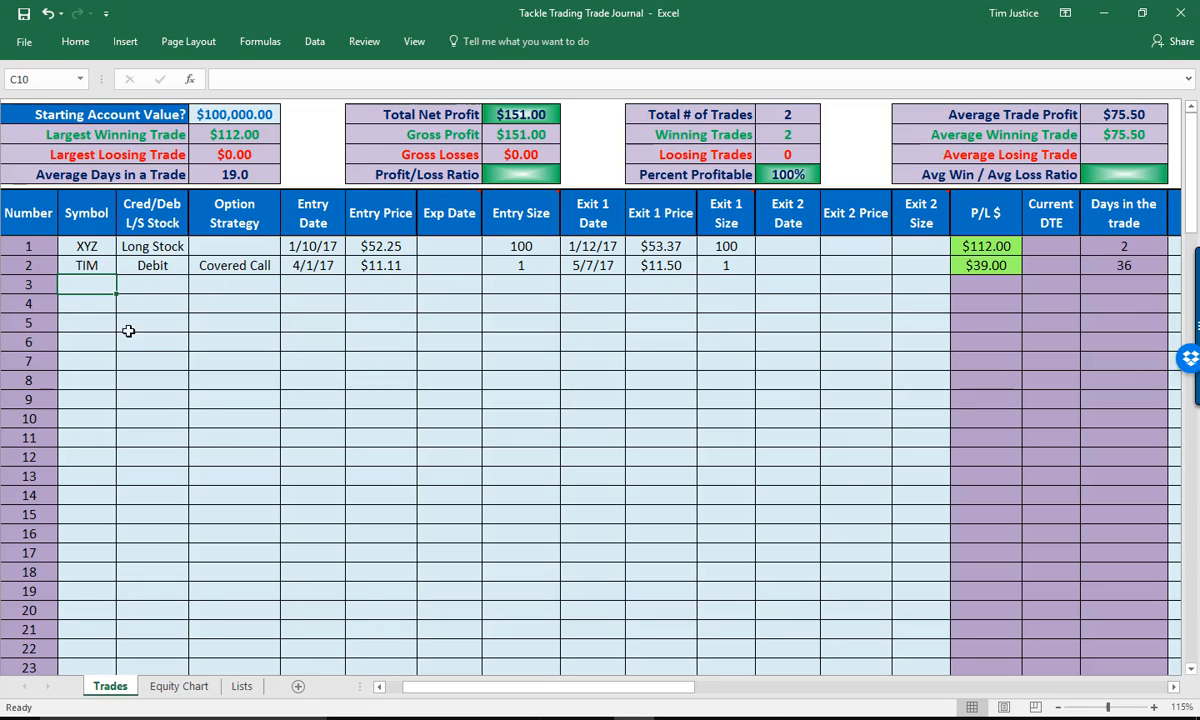
{"action": "left_click", "coordinate": [90, 302]}
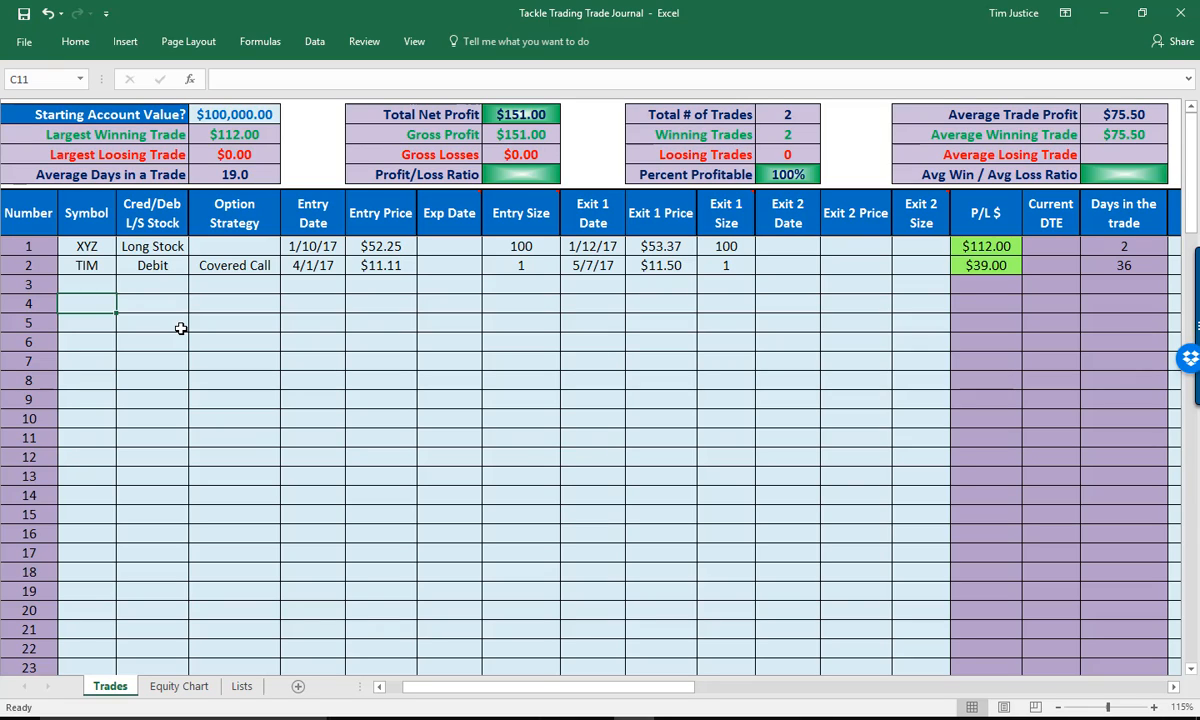
{"action": "type", "text": "tIM"}
{"action": "key", "text": "BackSpace"}
{"action": "key", "text": "BackSpace"}
{"action": "key", "text": "BackSpace"}
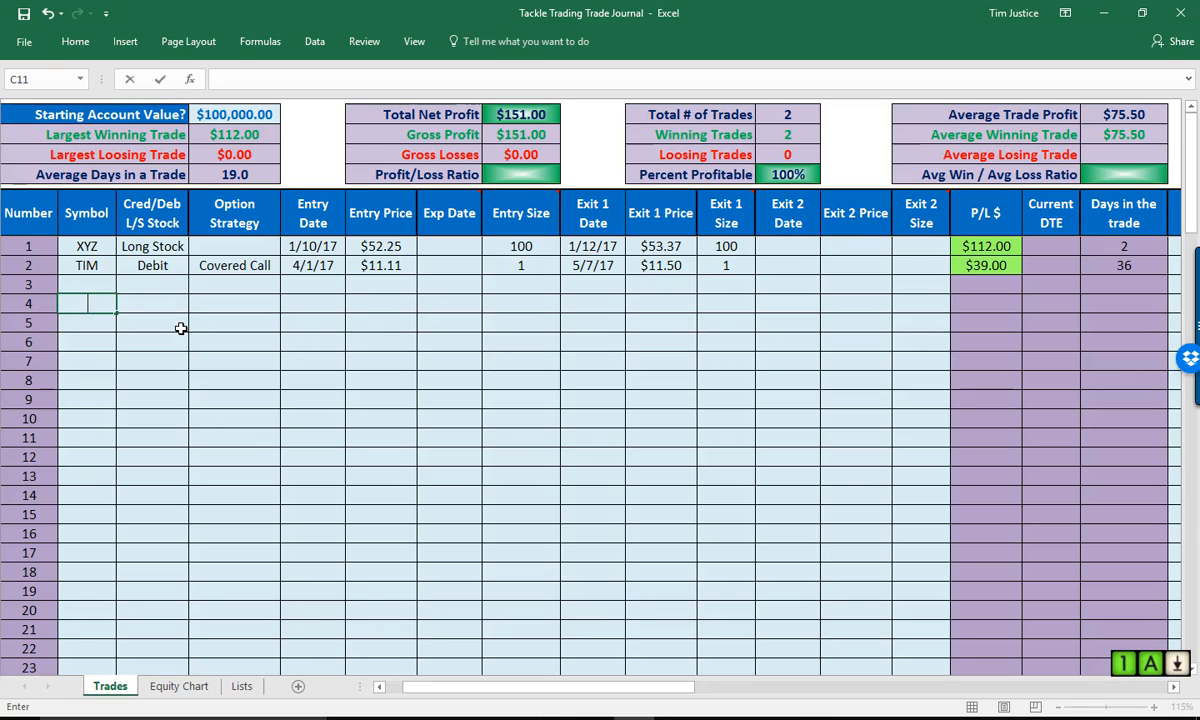
{"action": "type", "text": "TIM"}
{"action": "key", "text": "Tab"}
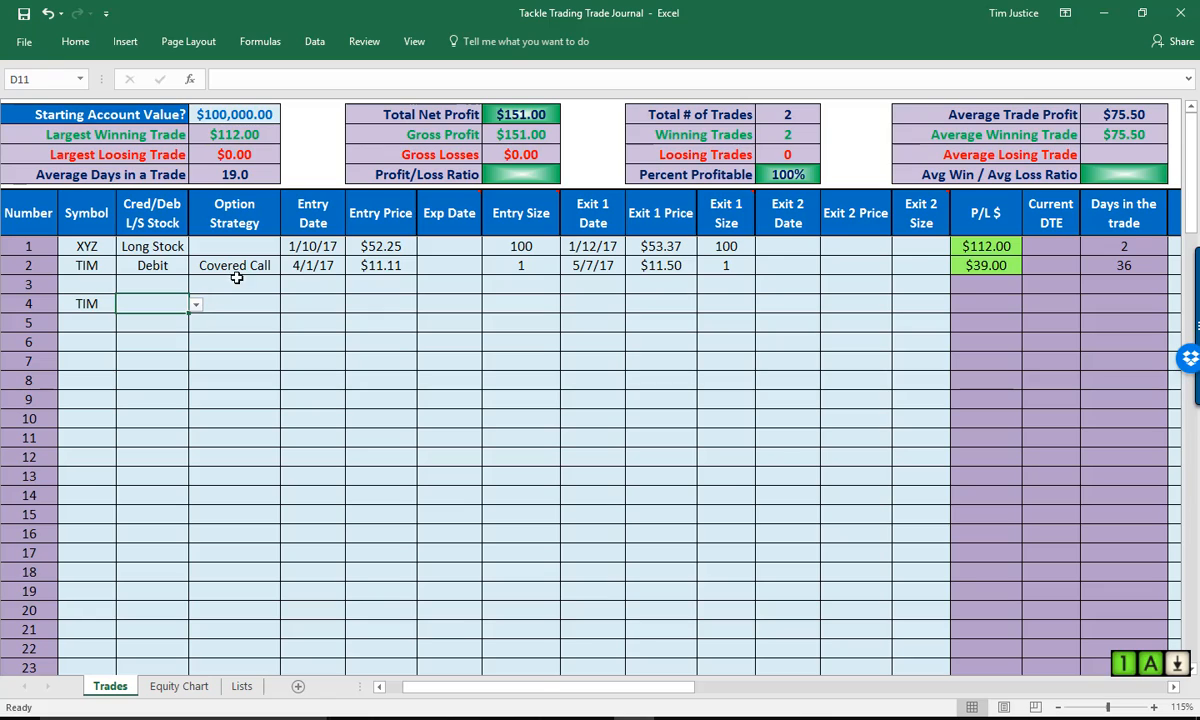
{"action": "left_click", "coordinate": [196, 304]}
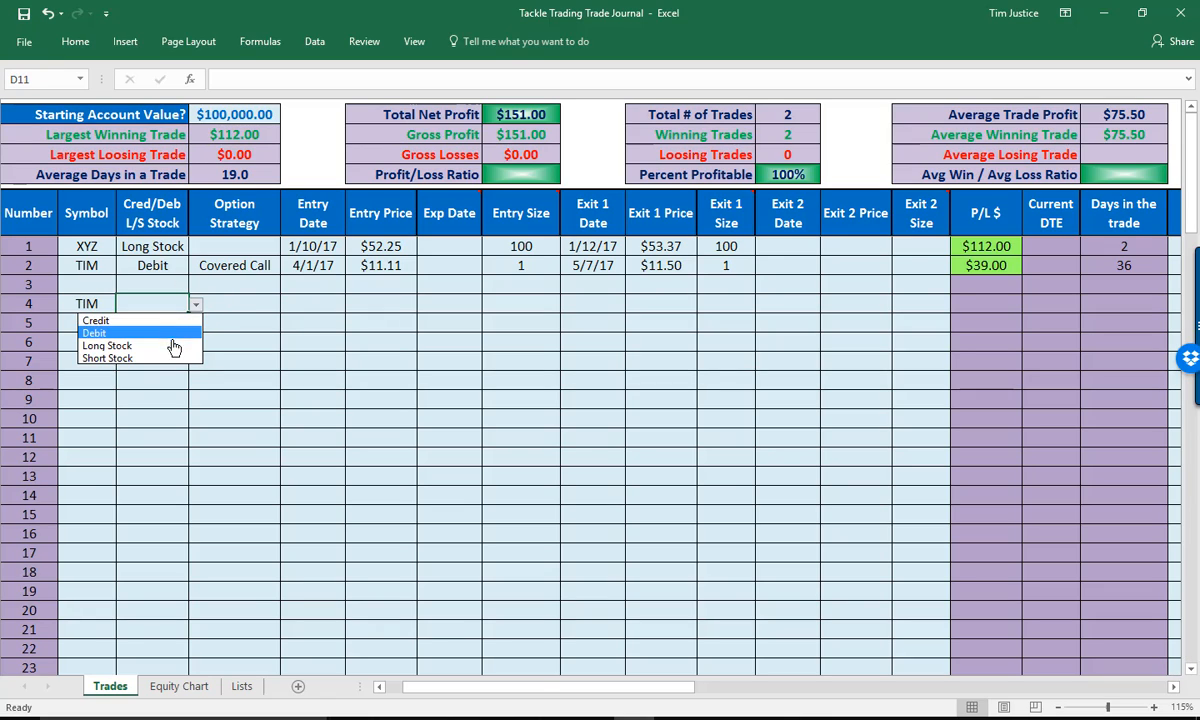
{"action": "left_click", "coordinate": [168, 345]}
{"action": "left_click", "coordinate": [261, 310]}
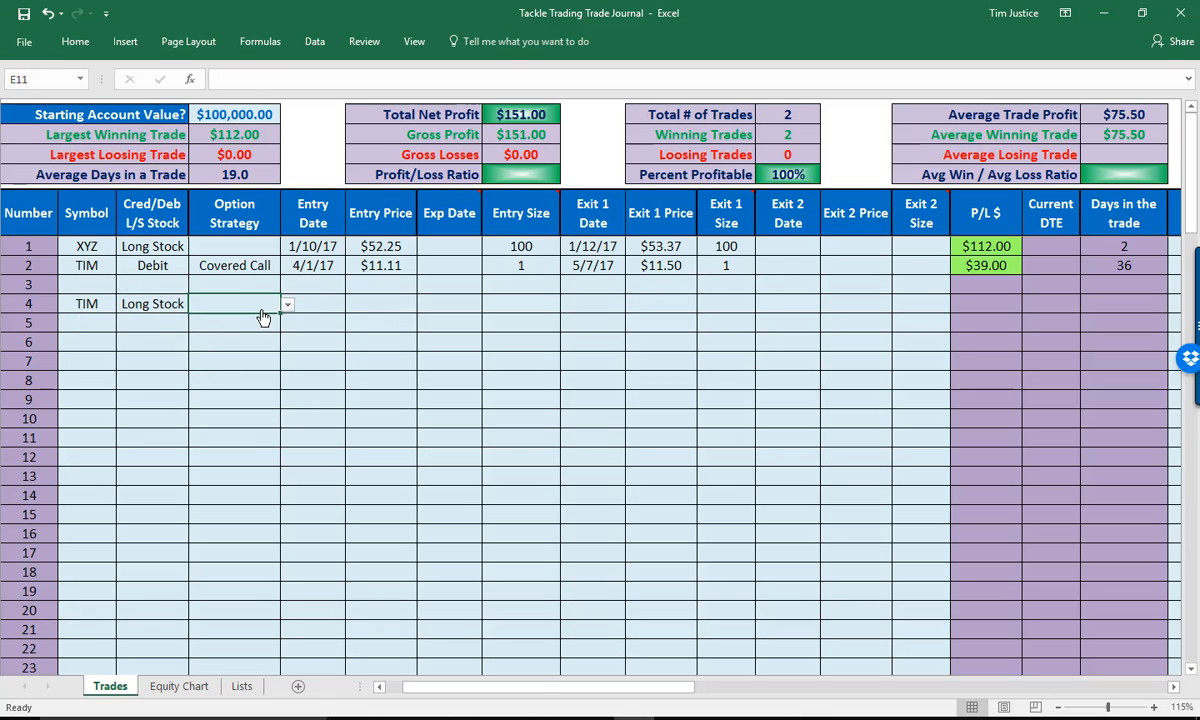
Record trade 4's entry with date 4/1/17, price 11.30 and size 100, leaving the option strategy and expiration date blank
{"action": "left_click", "coordinate": [322, 305]}
{"action": "type", "text": "4/"}
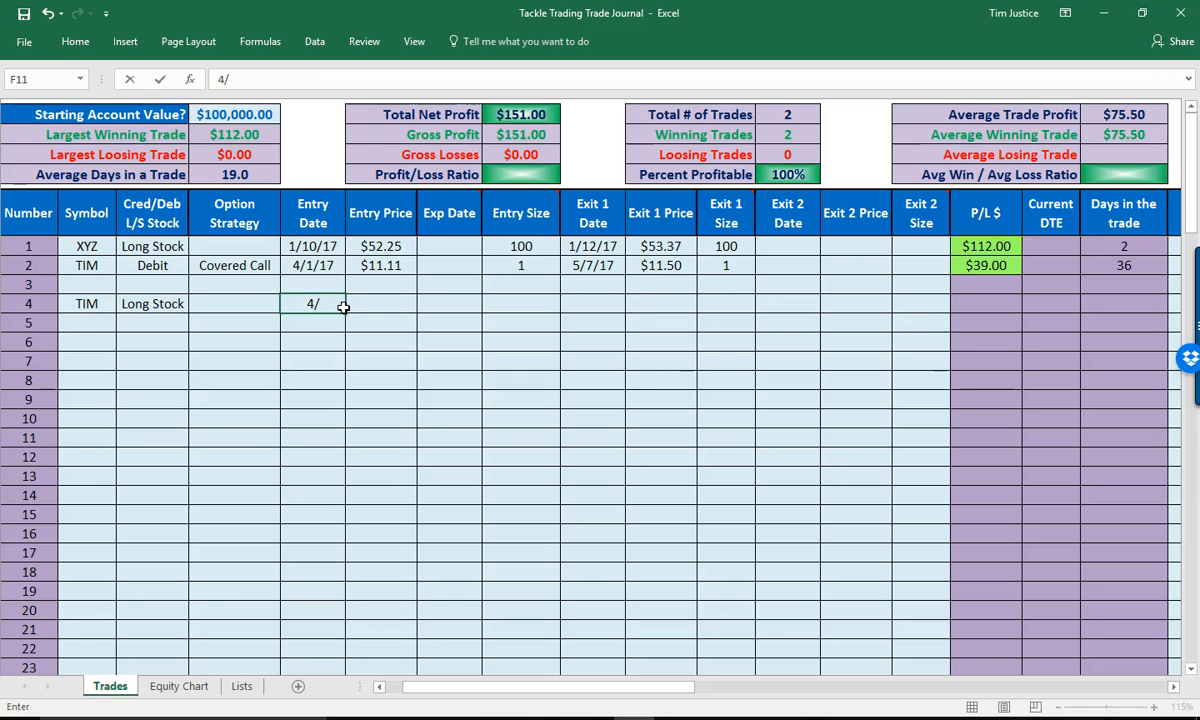
{"action": "type", "text": "1/17"}
{"action": "key", "text": "Tab"}
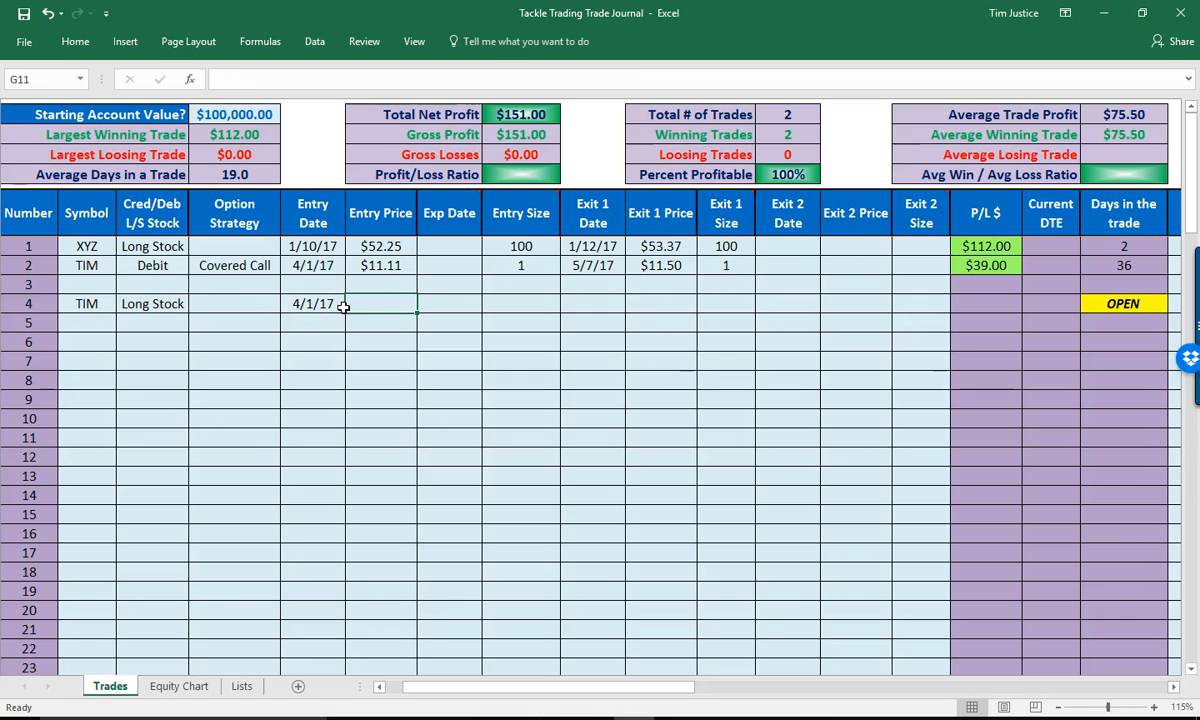
{"action": "type", "text": "11."}
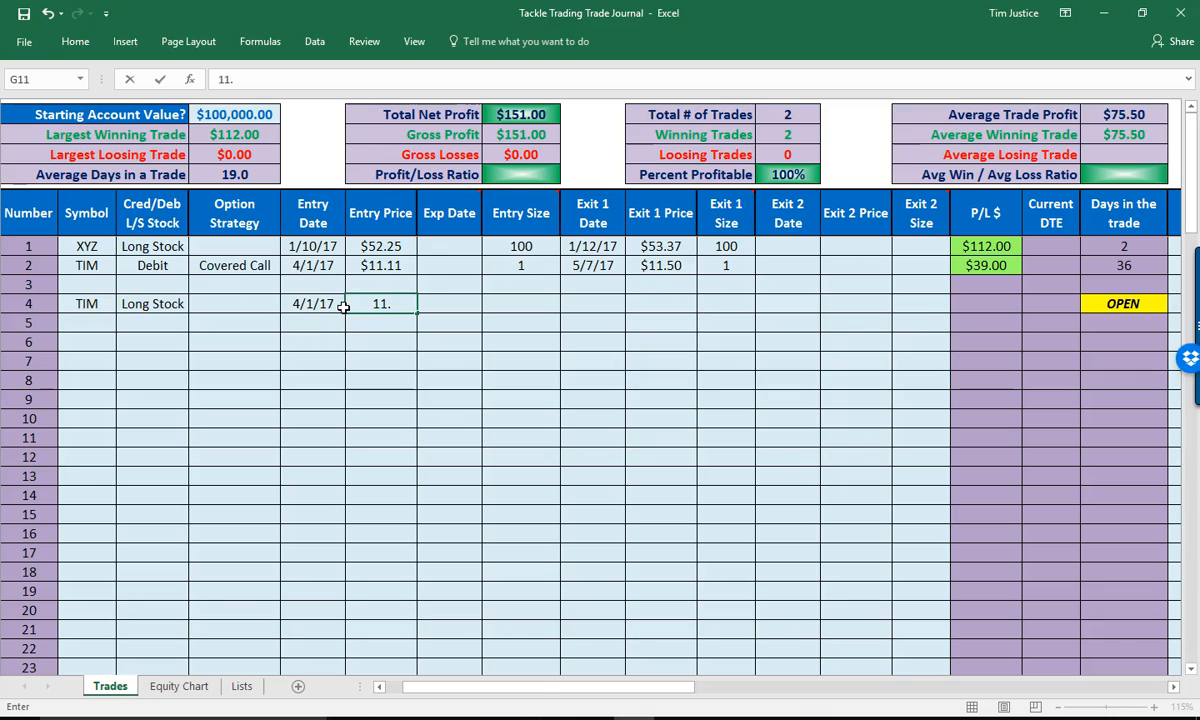
{"action": "type", "text": "30"}
{"action": "key", "text": "Tab"}
{"action": "key", "text": "Tab"}
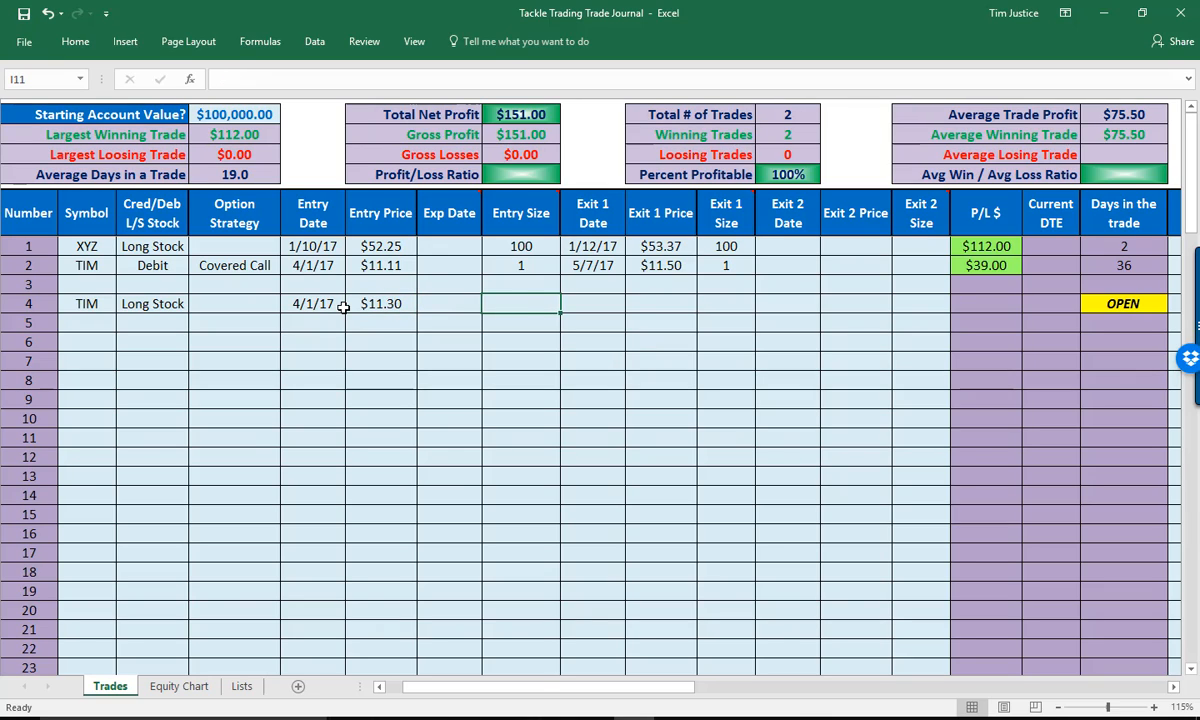
{"action": "type", "text": "100"}
{"action": "key", "text": "Return"}
Start trade 5 with the symbol TIM and set its Cred/Deb type to Credit
{"action": "key", "text": "Left"}
{"action": "key", "text": "Left"}
{"action": "key", "text": "Left"}
{"action": "key", "text": "Left"}
{"action": "key", "text": "Left"}
{"action": "key", "text": "Left"}
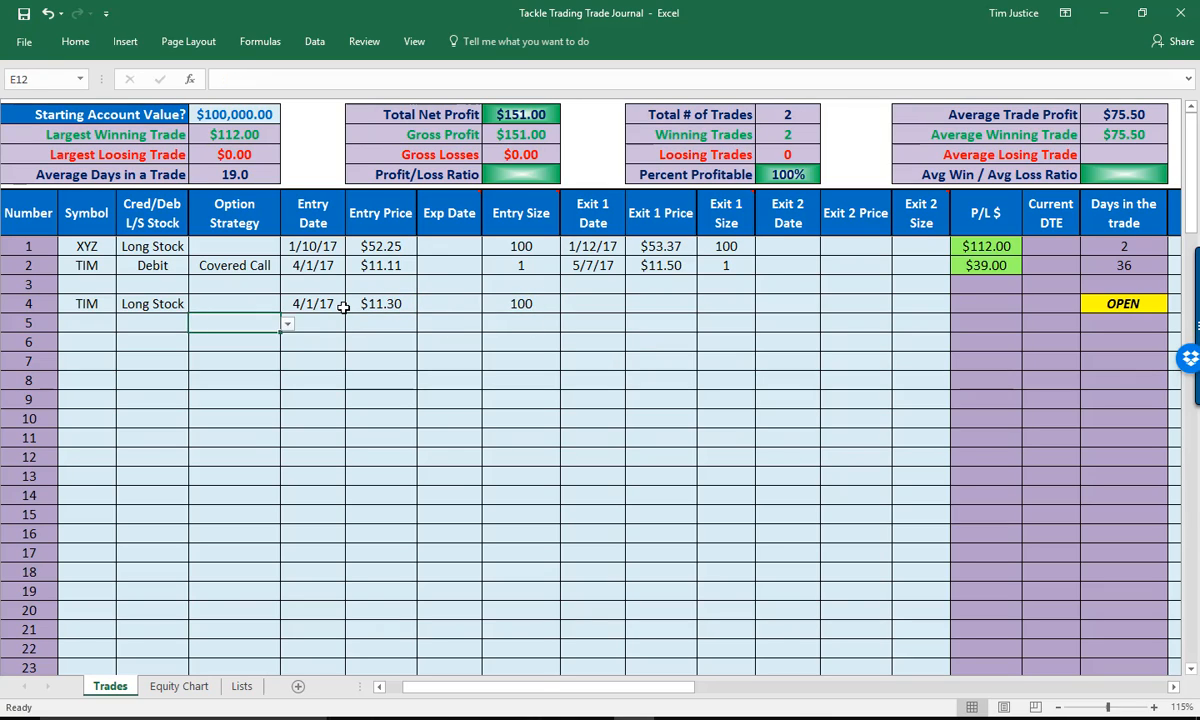
{"action": "type", "text": "TIM"}
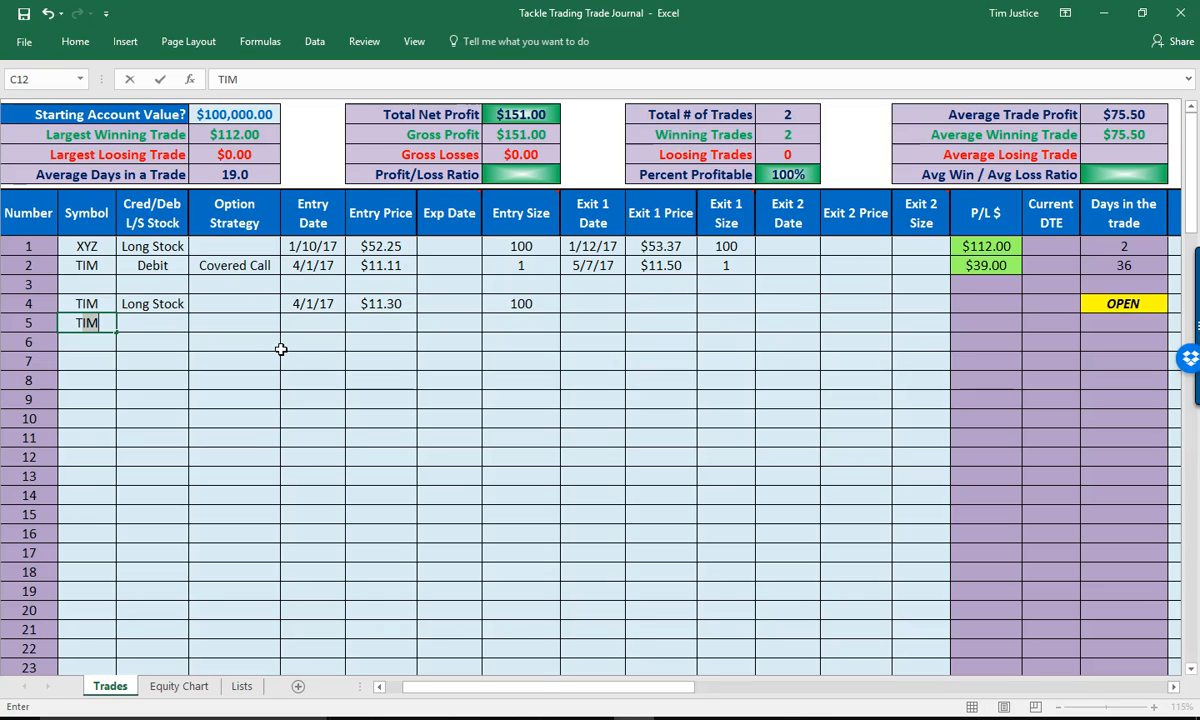
{"action": "key", "text": "Tab"}
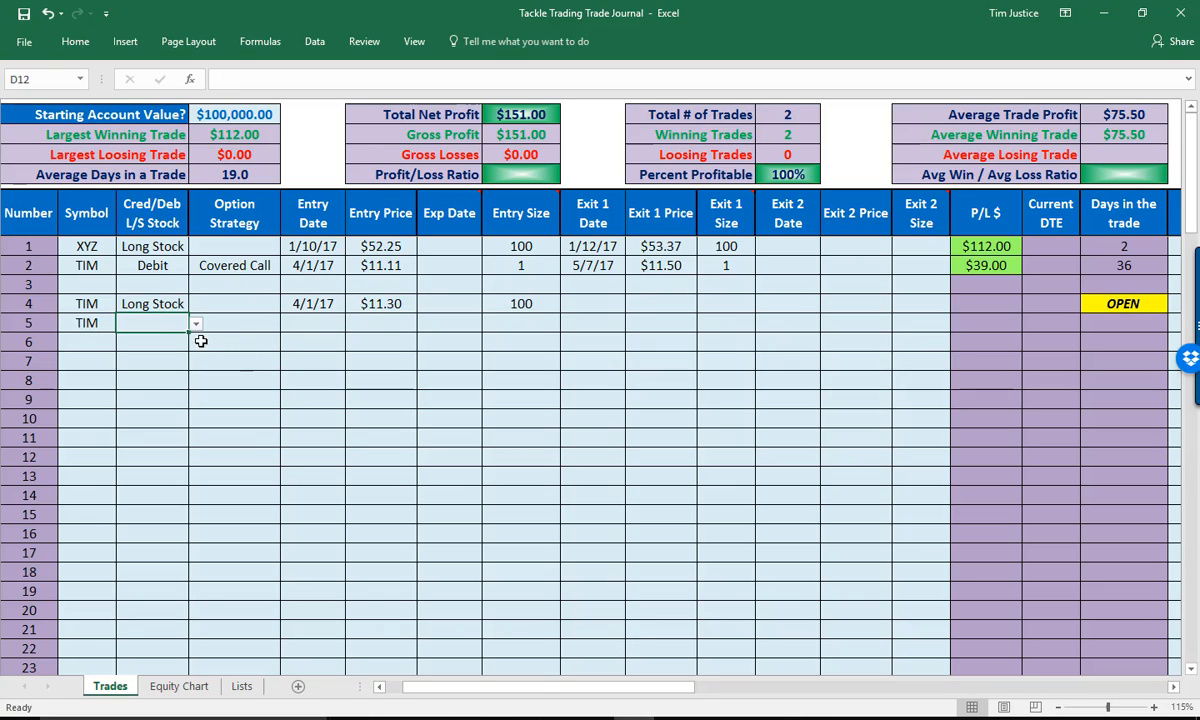
{"action": "left_click", "coordinate": [196, 324]}
{"action": "left_click", "coordinate": [125, 341]}
Enter trade 5's entry date 4/1/17 and entry price 0.19
{"action": "key", "text": "Tab"}
{"action": "key", "text": "Tab"}
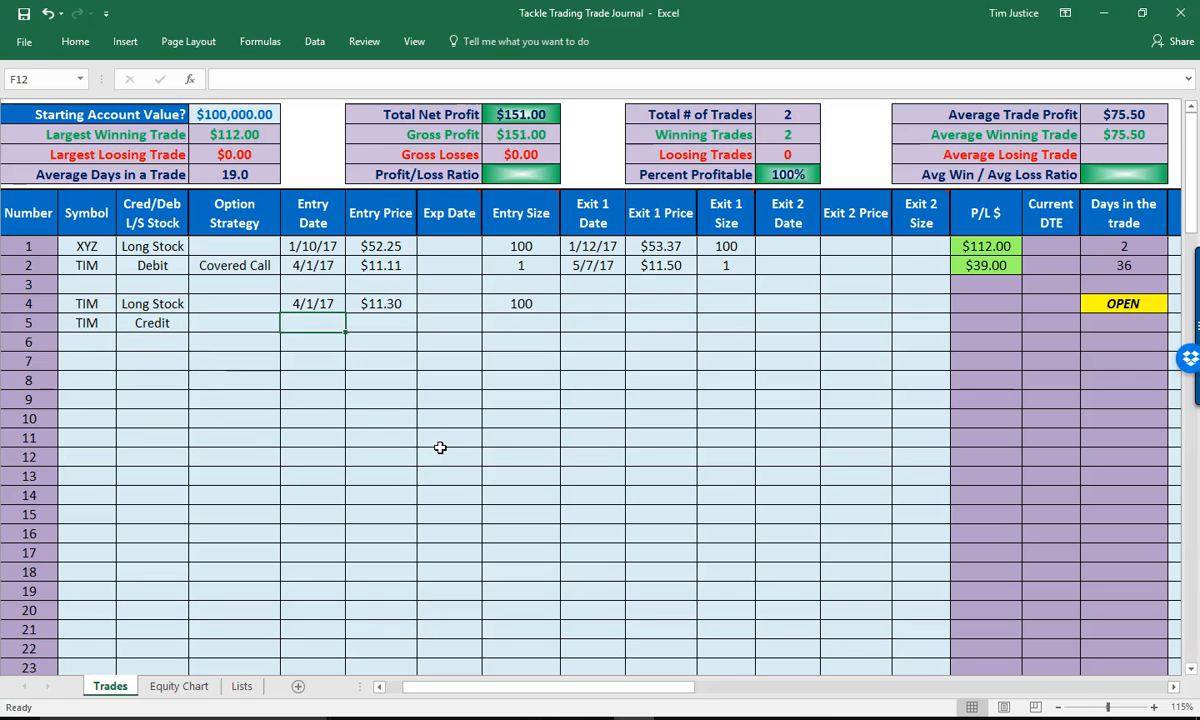
{"action": "type", "text": "4/1/17"}
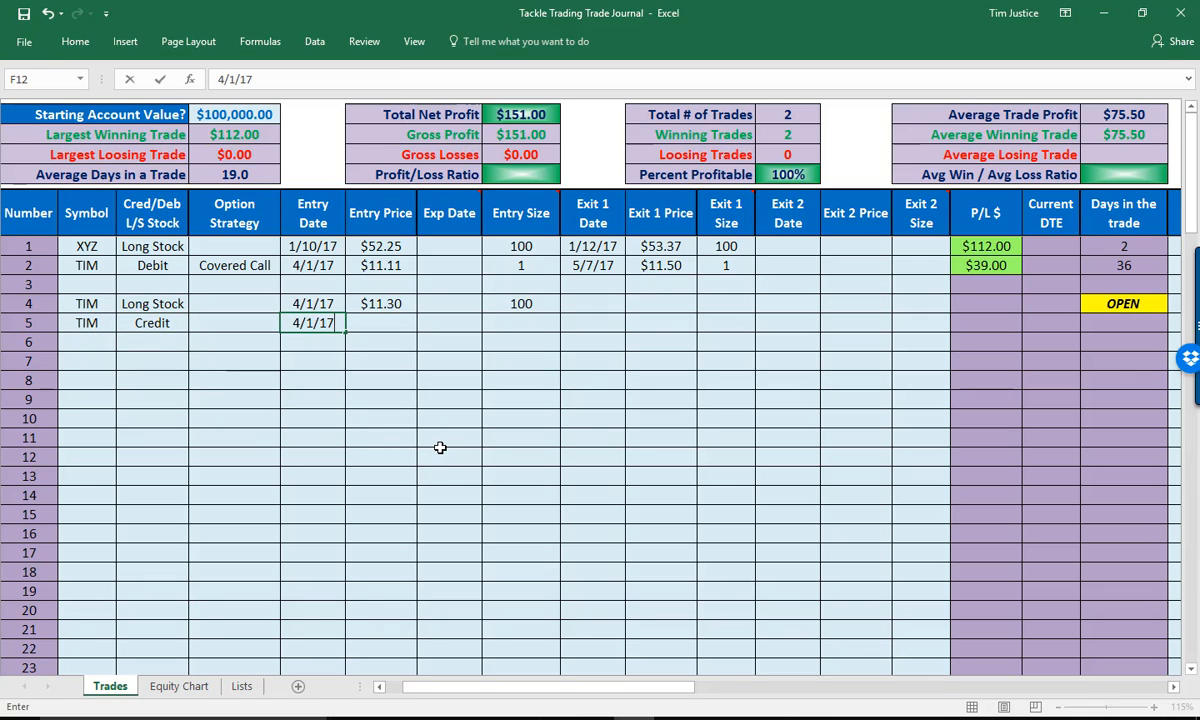
{"action": "key", "text": "Tab"}
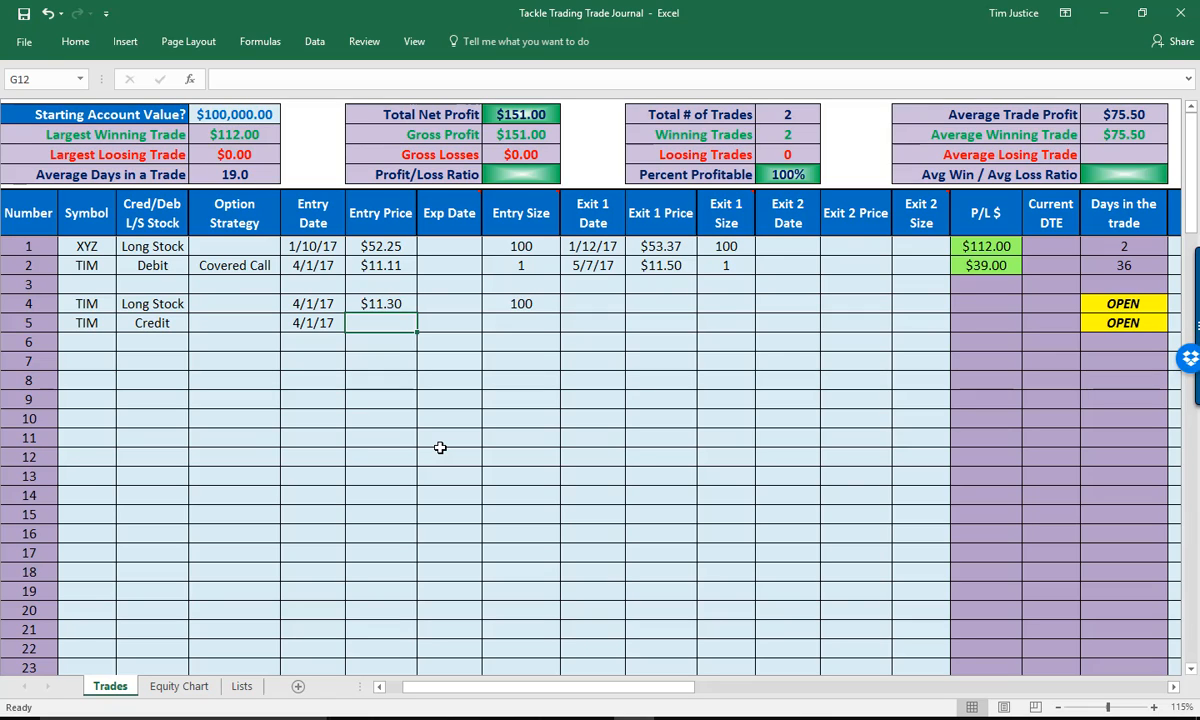
{"action": "type", "text": "."}
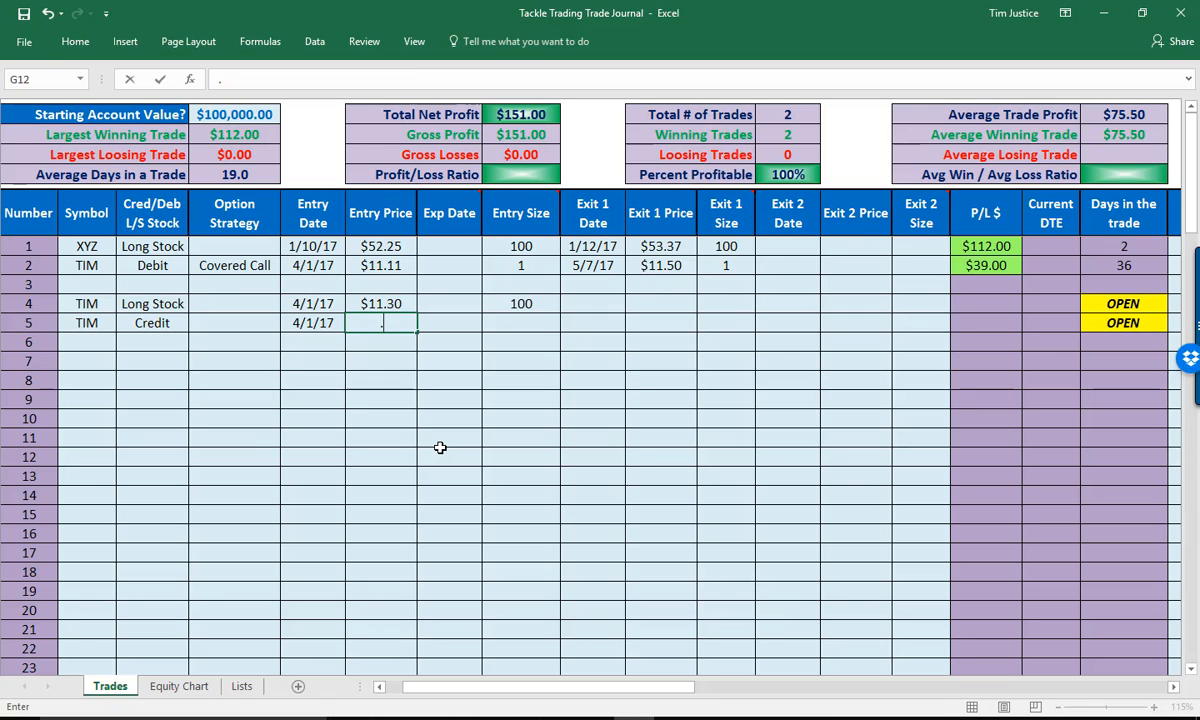
{"action": "type", "text": "219"}
{"action": "key", "text": "Tab"}
Set trade 5's option strategy to Short Call
{"action": "key", "text": "Left"}
{"action": "key", "text": "Left"}
{"action": "key", "text": "Left"}
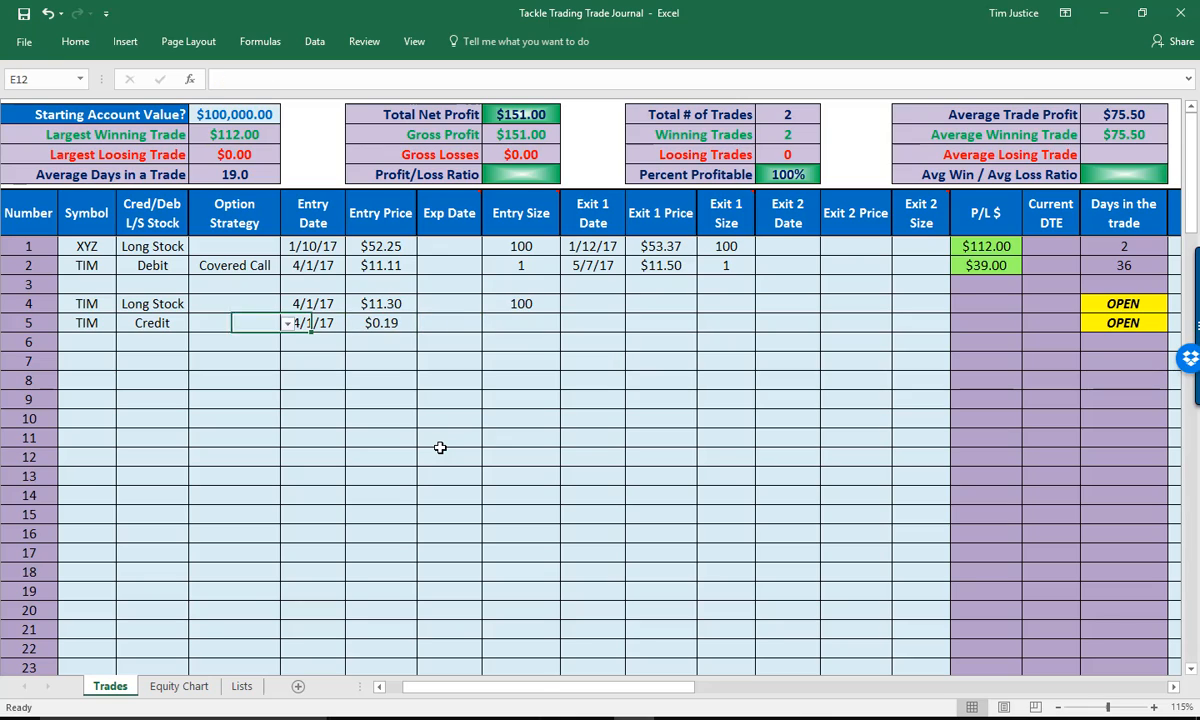
{"action": "left_click", "coordinate": [288, 326]}
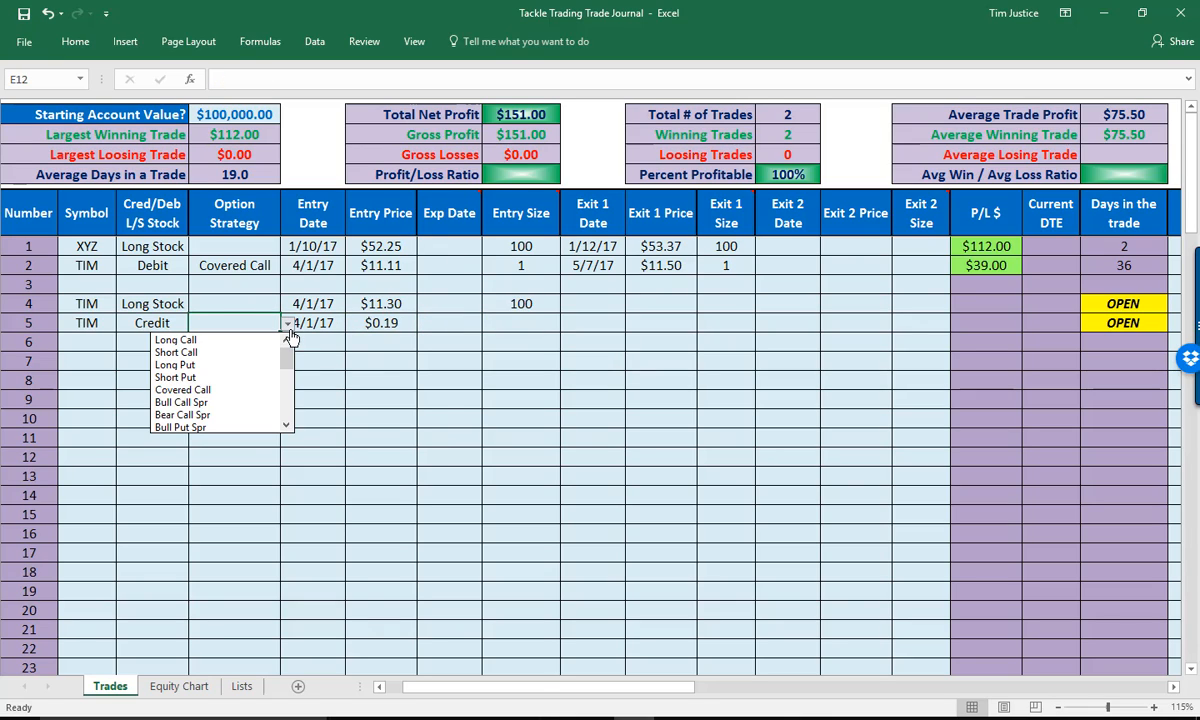
{"action": "left_click", "coordinate": [234, 353]}
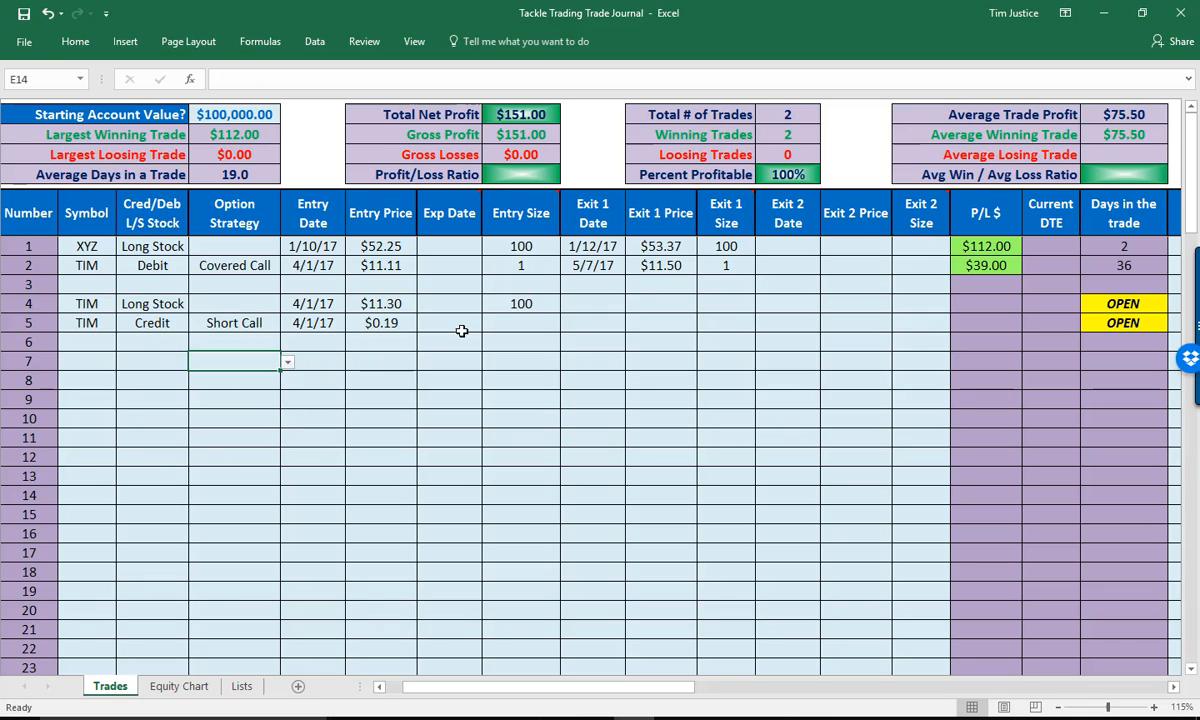
Set trade 5's entry size to 1
{"action": "left_click", "coordinate": [535, 320]}
{"action": "type", "text": "1"}
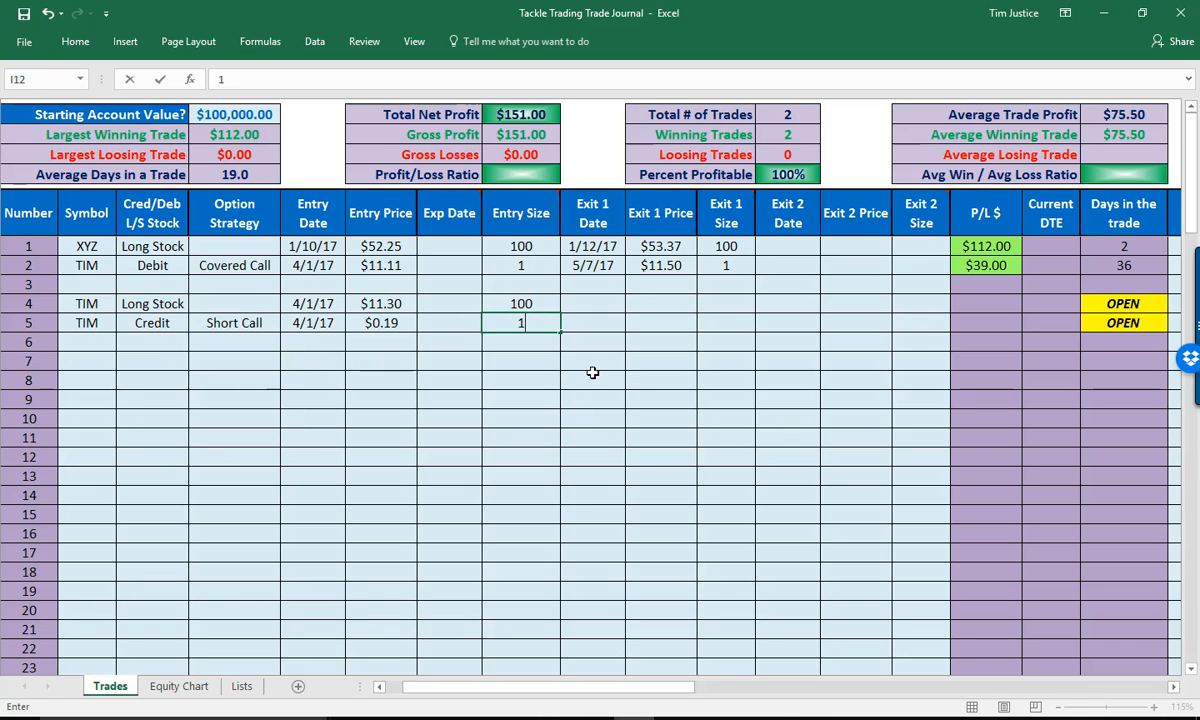
{"action": "key", "text": "Tab"}
Record trade 4's first exit with date 5/7/17, price 11.55 and size 100
{"action": "key", "text": "Up"}
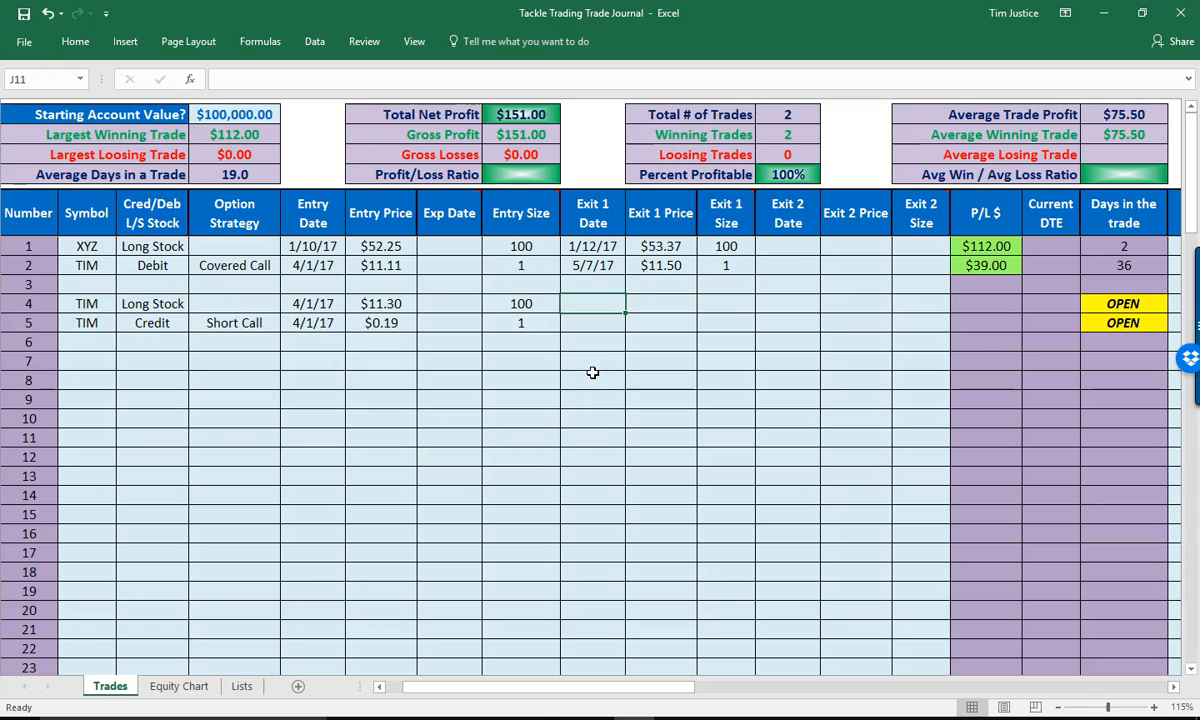
{"action": "type", "text": "5/7/17"}
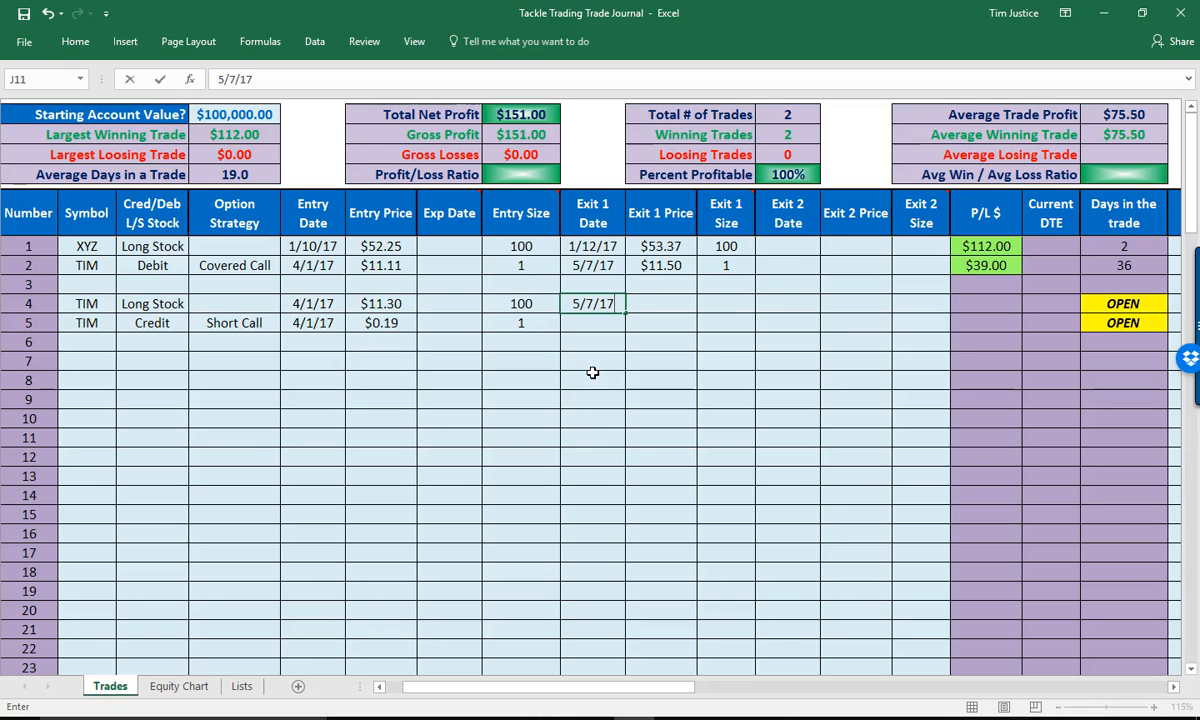
{"action": "key", "text": "Tab"}
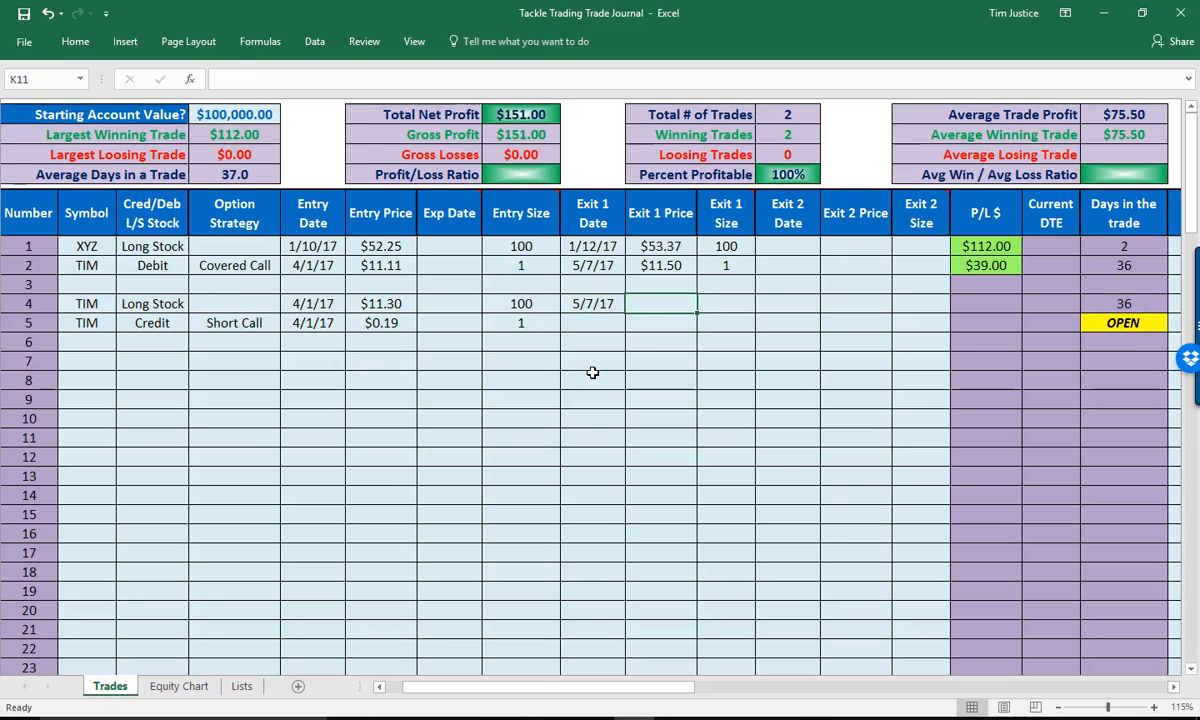
{"action": "type", "text": "11"}
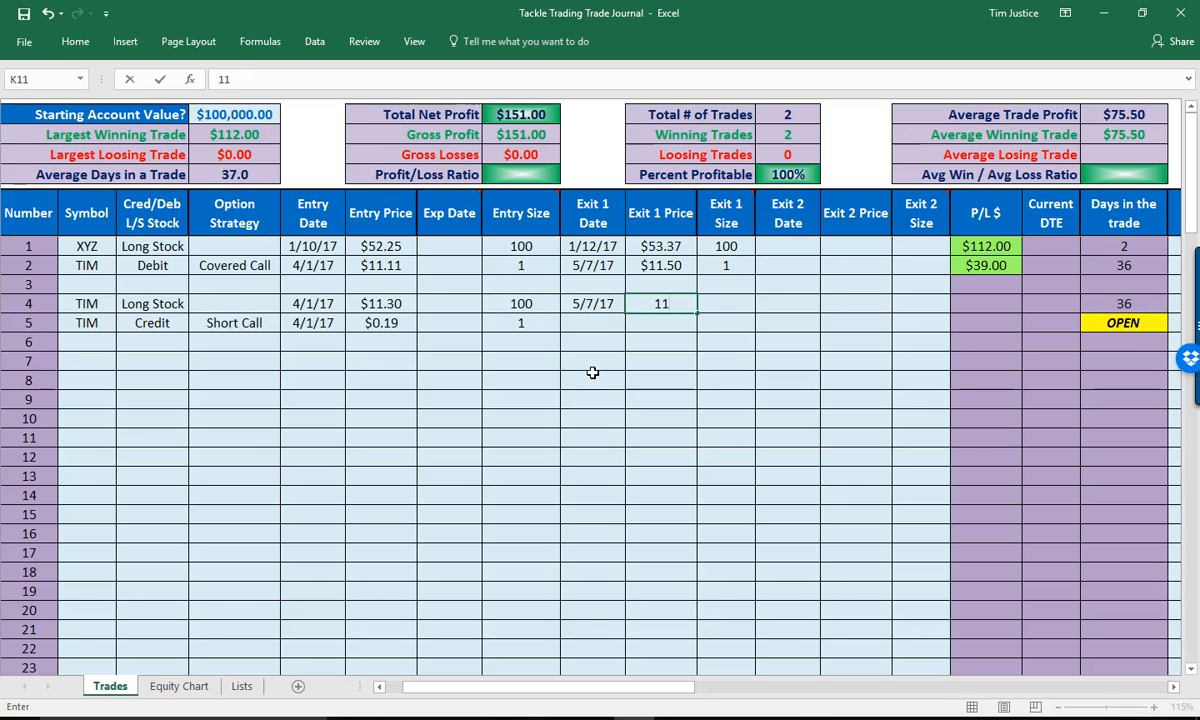
{"action": "type", "text": ".55"}
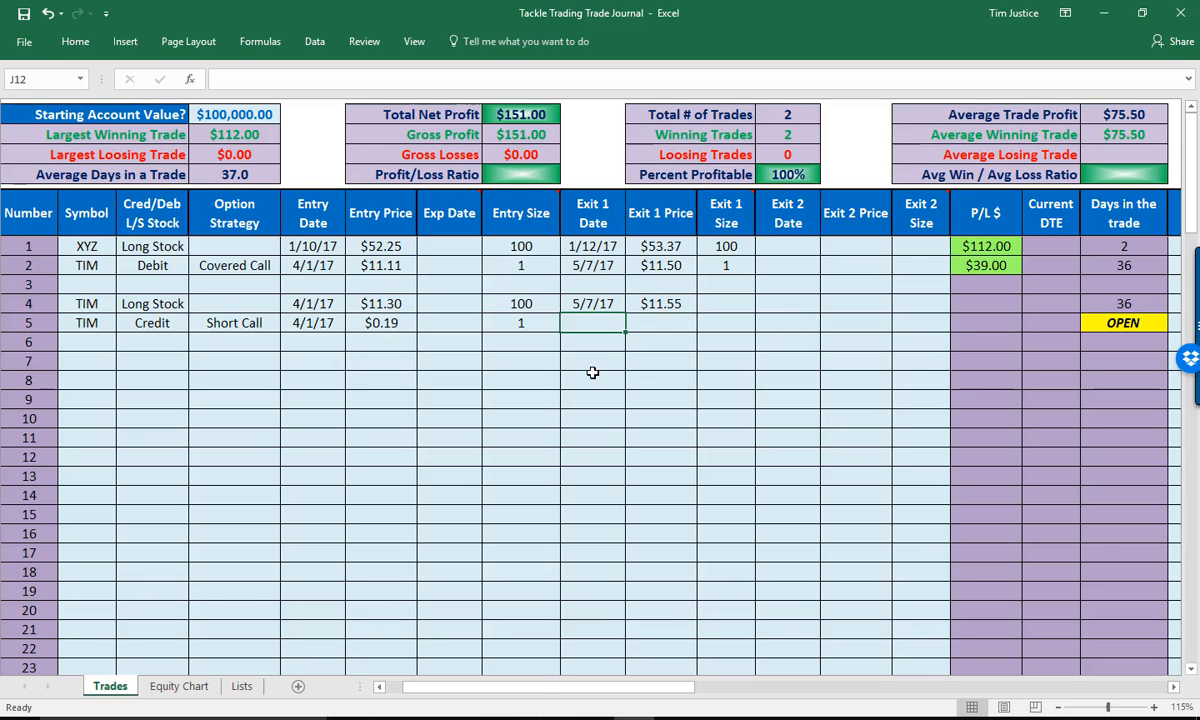
{"action": "key", "text": "Tab"}
{"action": "type", "text": "100"}
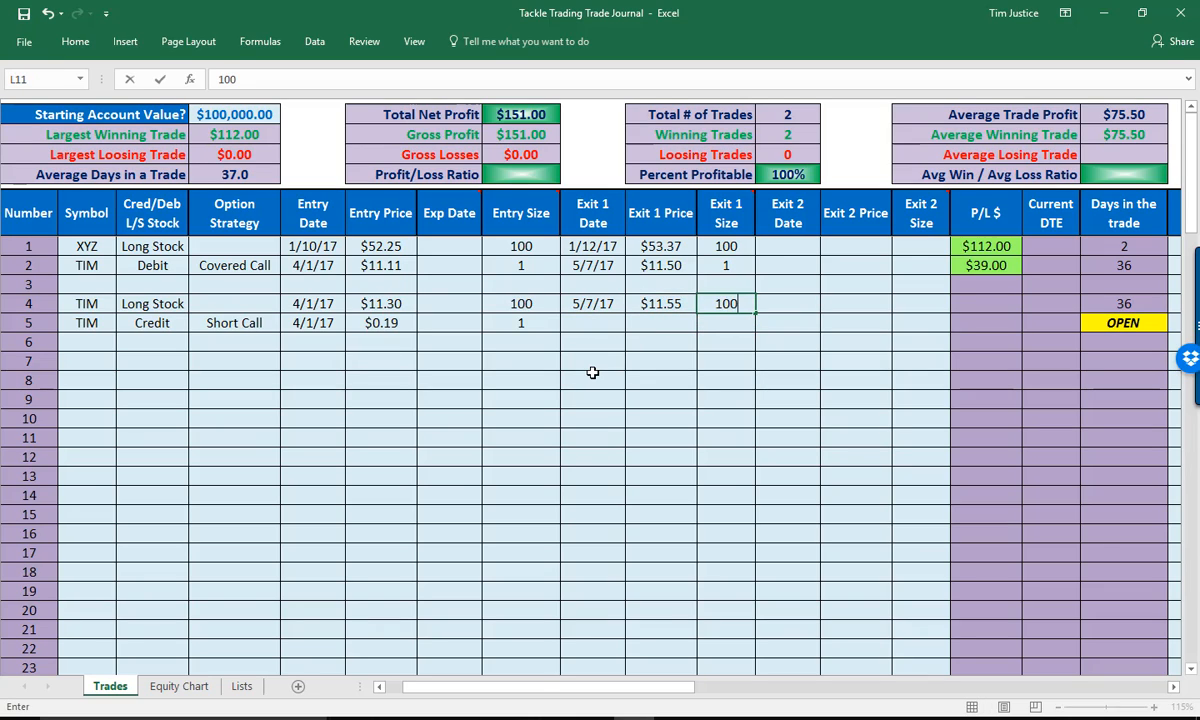
{"action": "key", "text": "Return"}
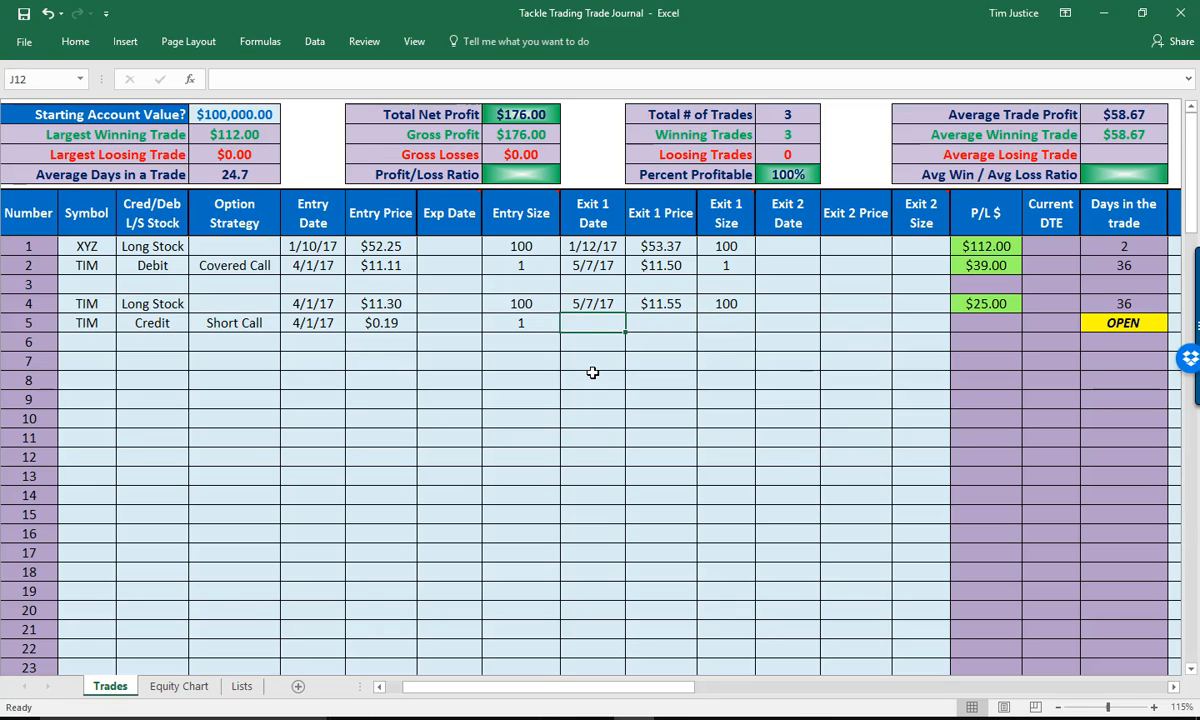
Record trade 5's first exit with date 5/7/17, price 0.05 and size 1
{"action": "type", "text": "5"}
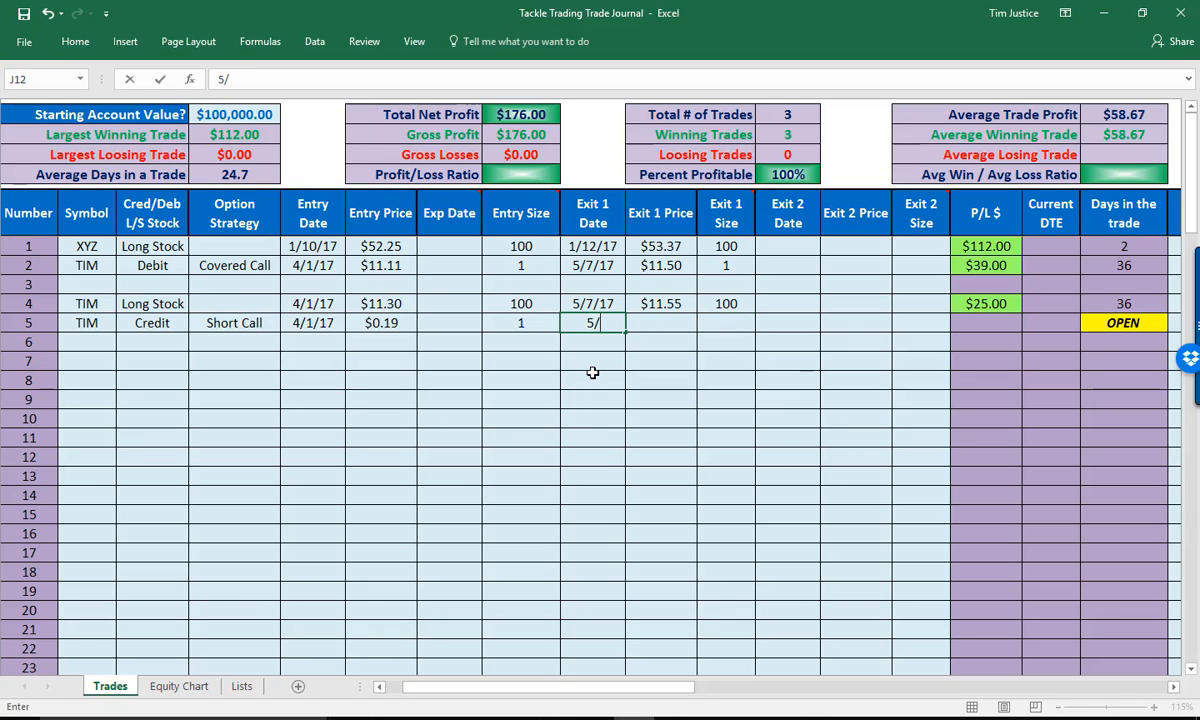
{"action": "type", "text": "/7/17"}
{"action": "key", "text": "Tab"}
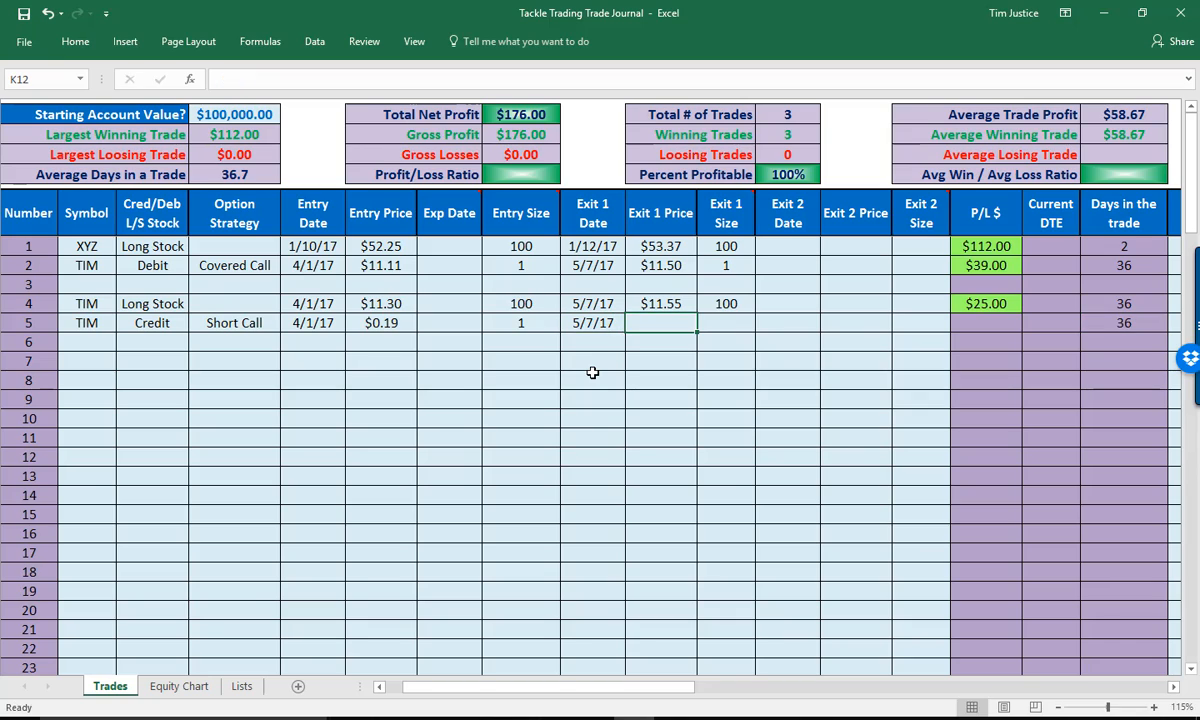
{"action": "type", "text": "."}
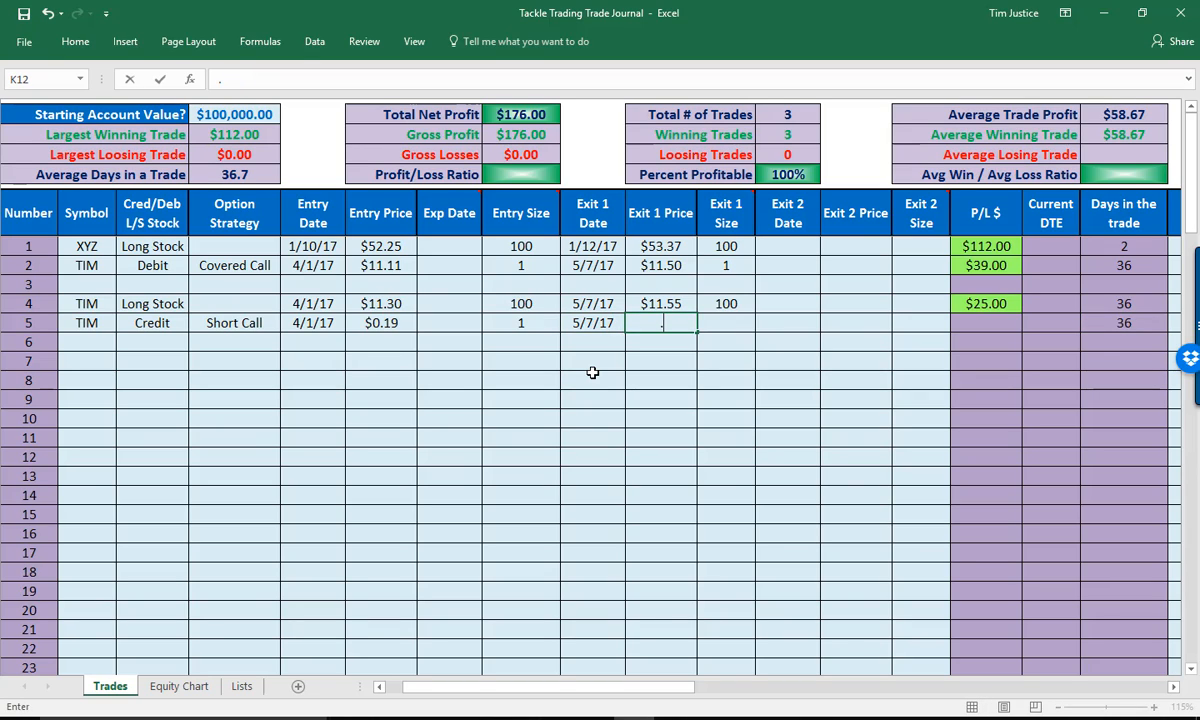
{"action": "type", "text": "05"}
{"action": "key", "text": "Tab"}
{"action": "type", "text": "1"}
{"action": "key", "text": "Return"}
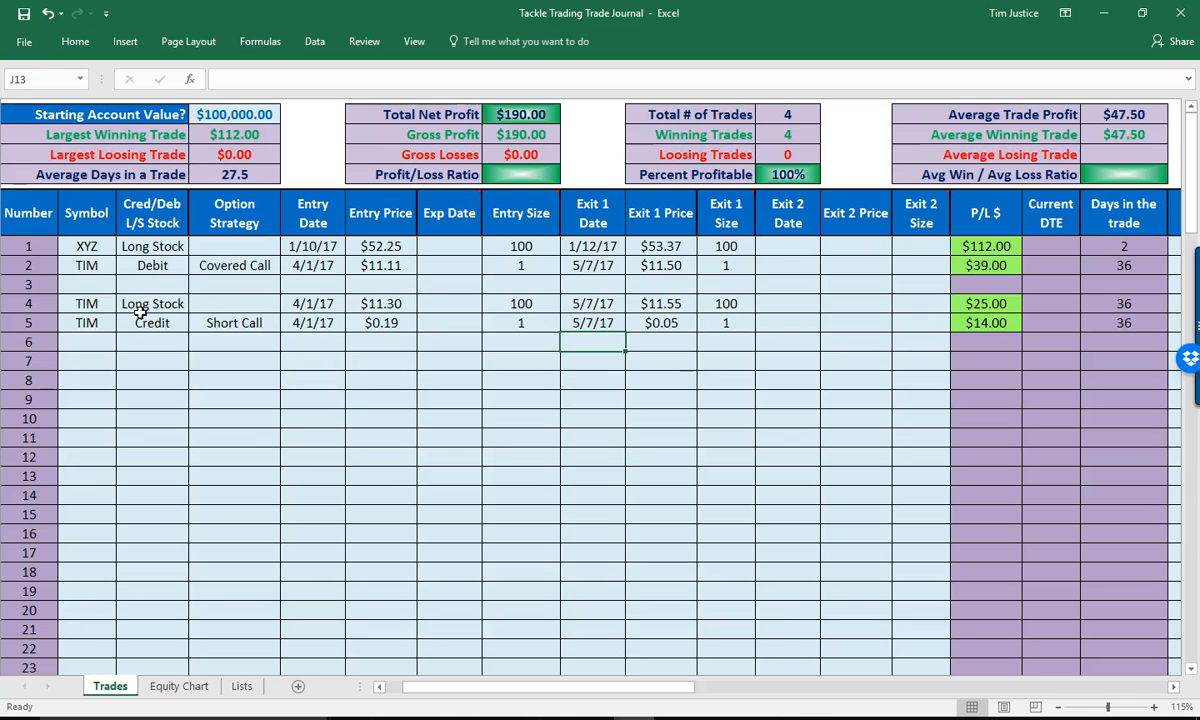
Start trade 7 with the symbol MATT and set its Cred/Deb type to Credit
{"action": "left_click", "coordinate": [80, 360]}
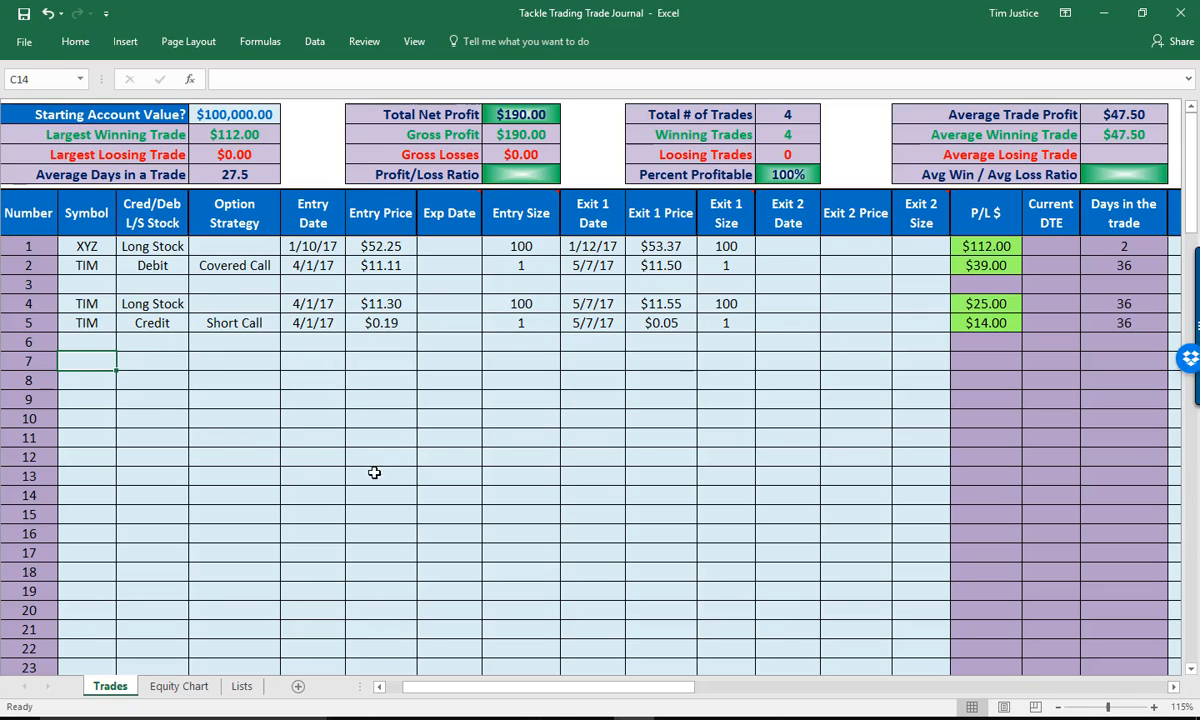
{"action": "type", "text": "MATT"}
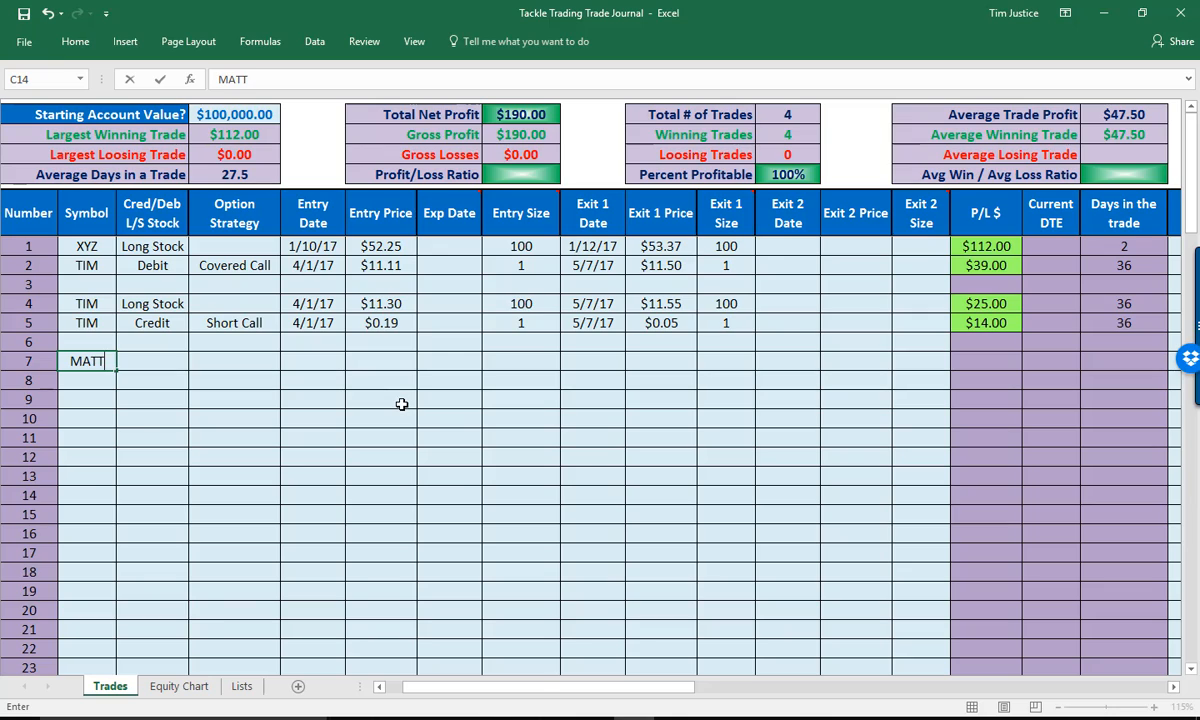
{"action": "key", "text": "Tab"}
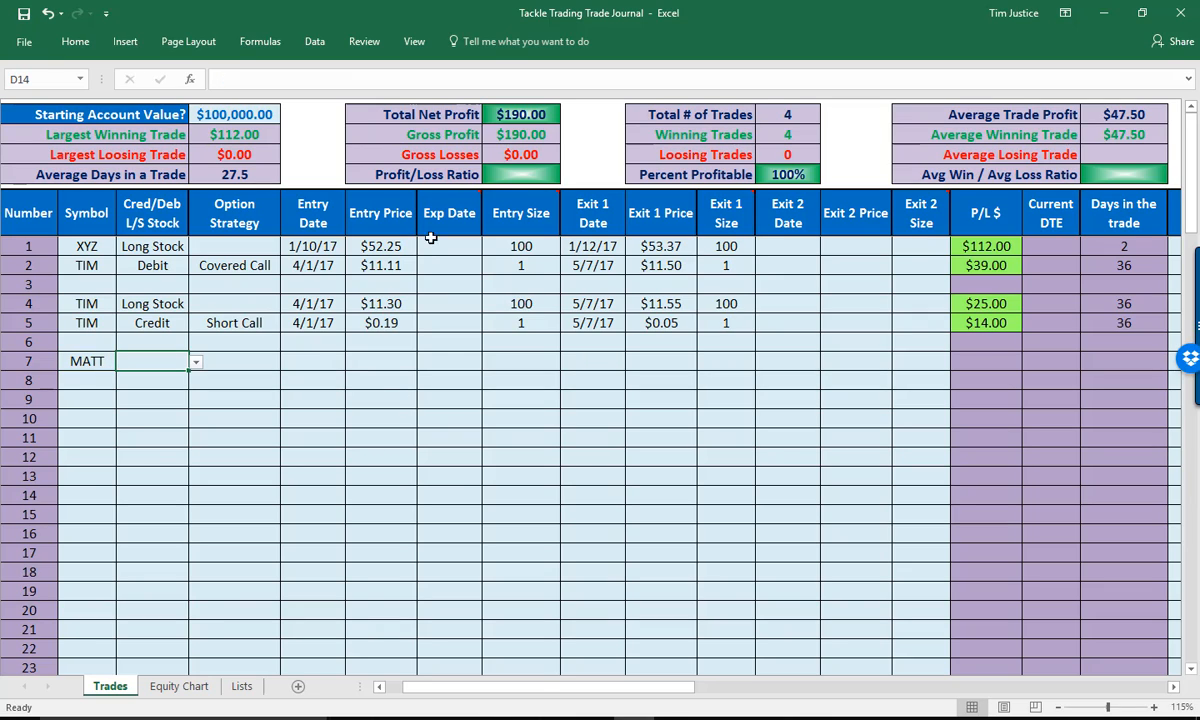
{"action": "left_click", "coordinate": [196, 362]}
{"action": "left_click", "coordinate": [174, 390]}
{"action": "left_click", "coordinate": [196, 362]}
{"action": "left_click", "coordinate": [182, 379]}
Set trade 7's option strategy to Iron Condor
{"action": "left_click", "coordinate": [236, 361]}
{"action": "left_click", "coordinate": [287, 366]}
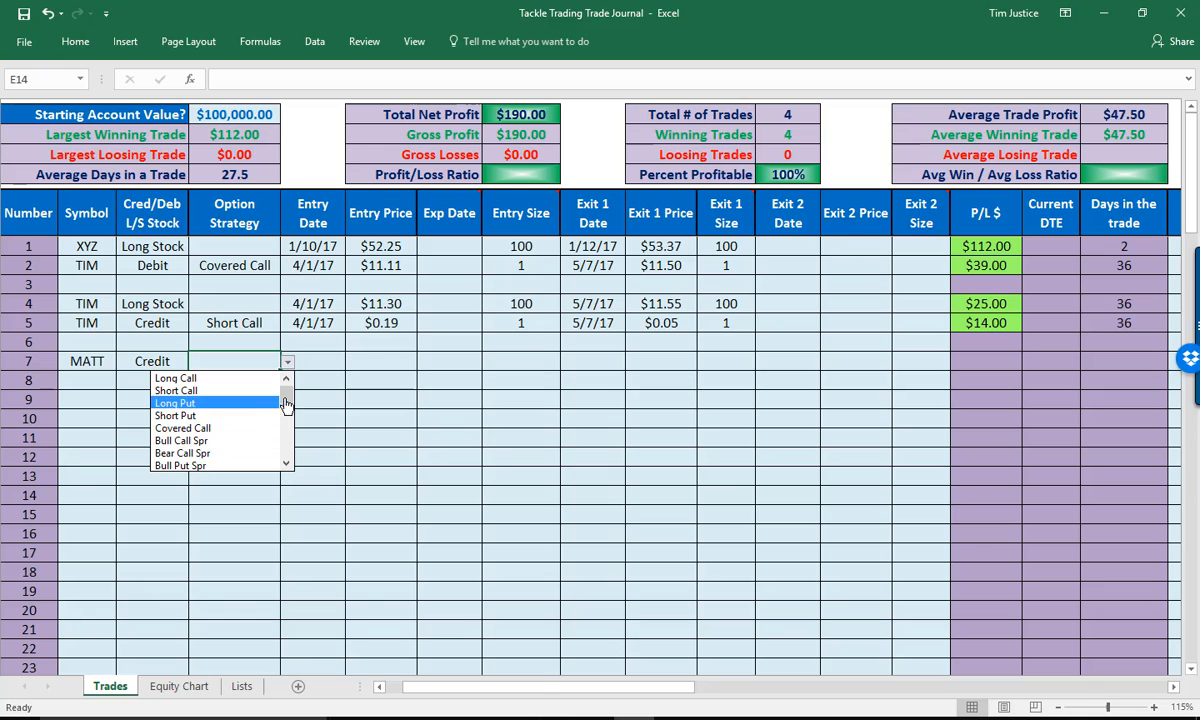
{"action": "left_click_drag", "start_coordinate": [286, 398], "coordinate": [287, 430]}
{"action": "left_click", "coordinate": [181, 403]}
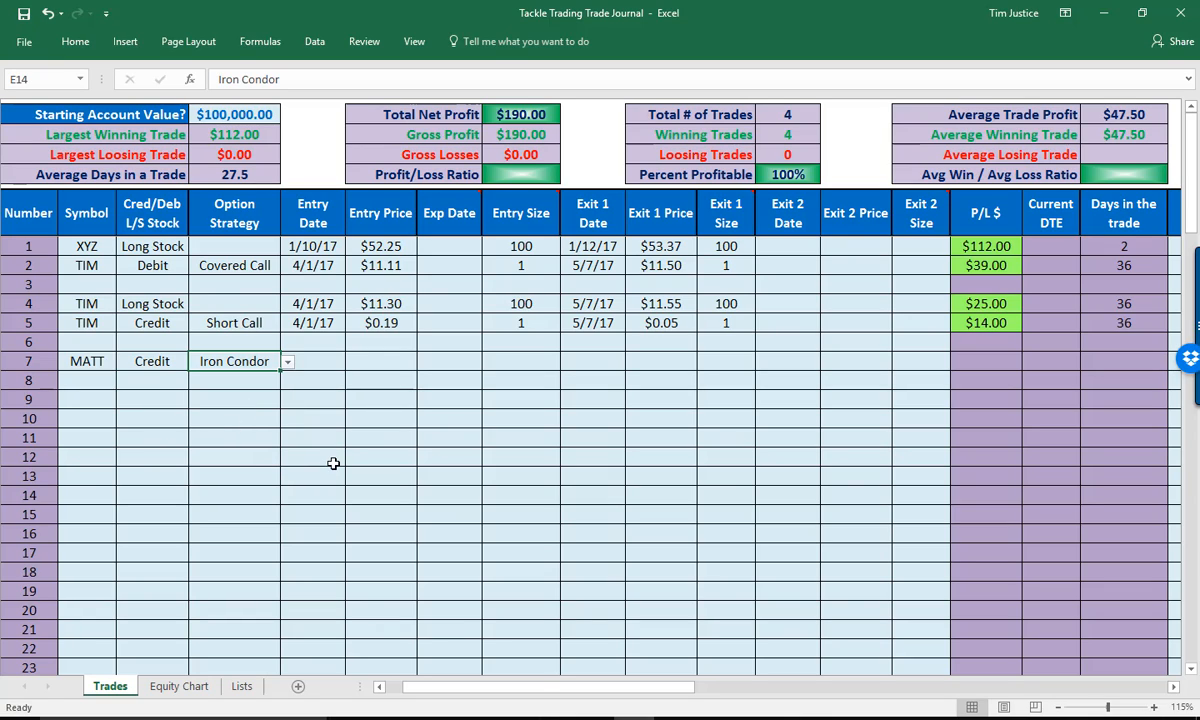
Record trade 7's entry with date 10/13/17, price 1.30 and size 1, leaving the expiration date blank
{"action": "key", "text": "Tab"}
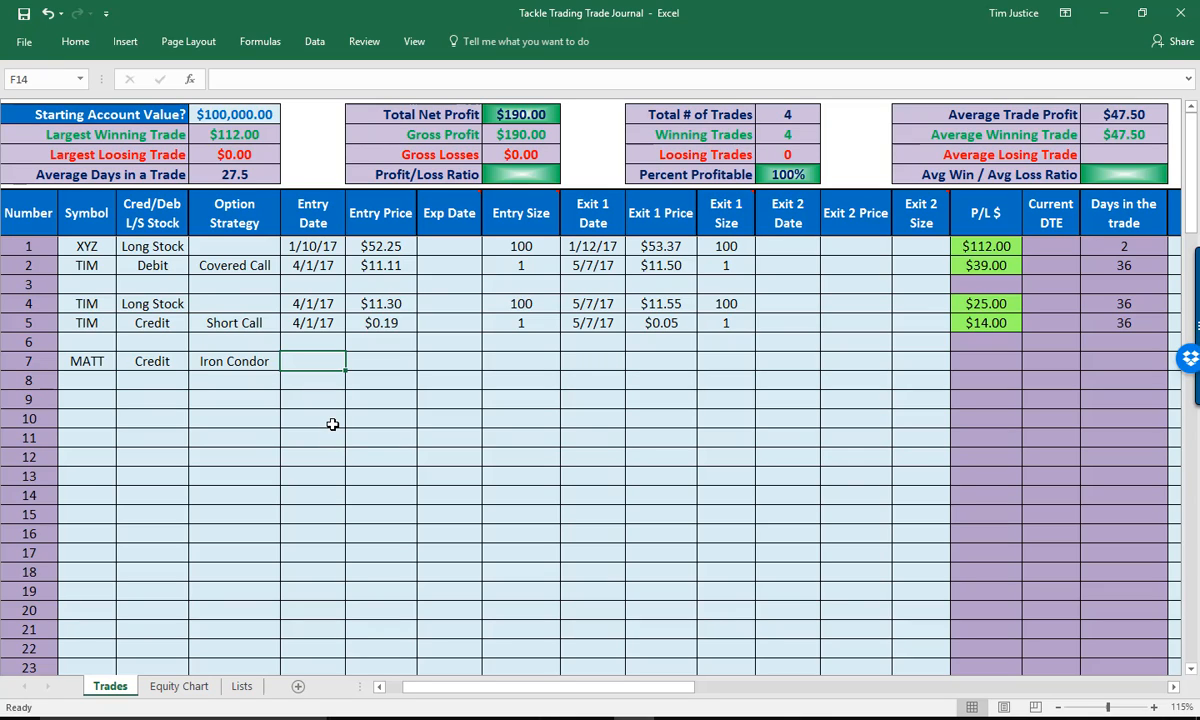
{"action": "type", "text": "9"}
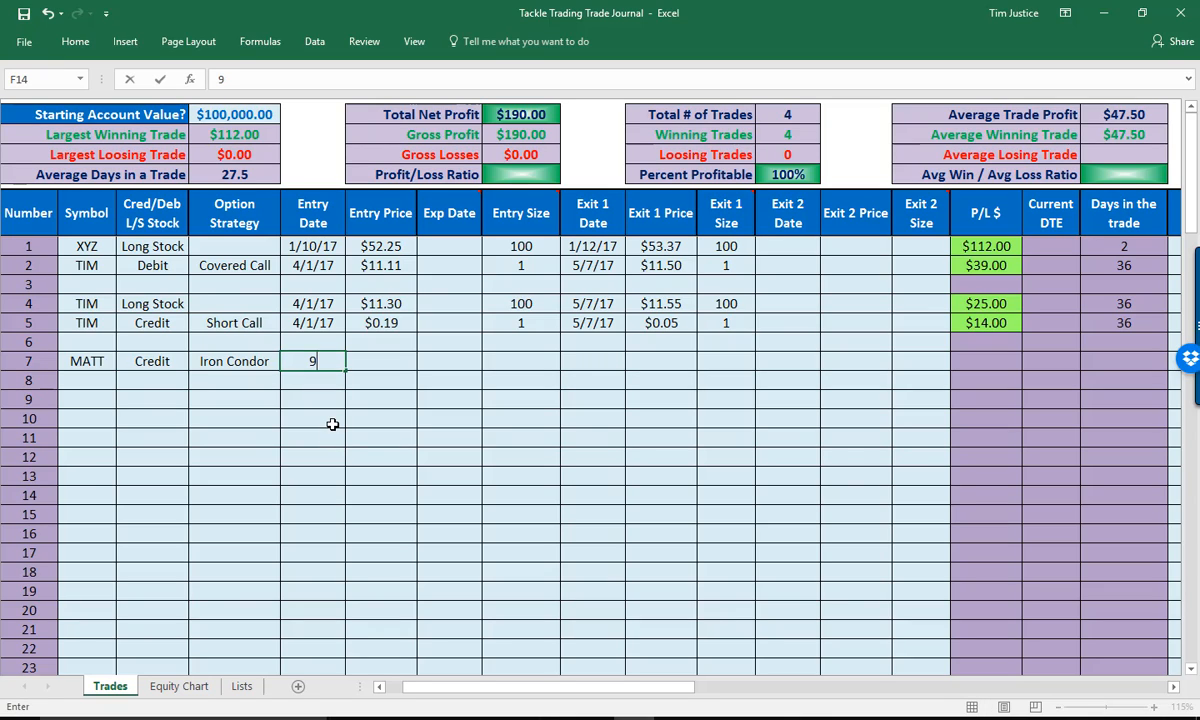
{"action": "type", "text": "10/13/17"}
{"action": "key", "text": "Tab"}
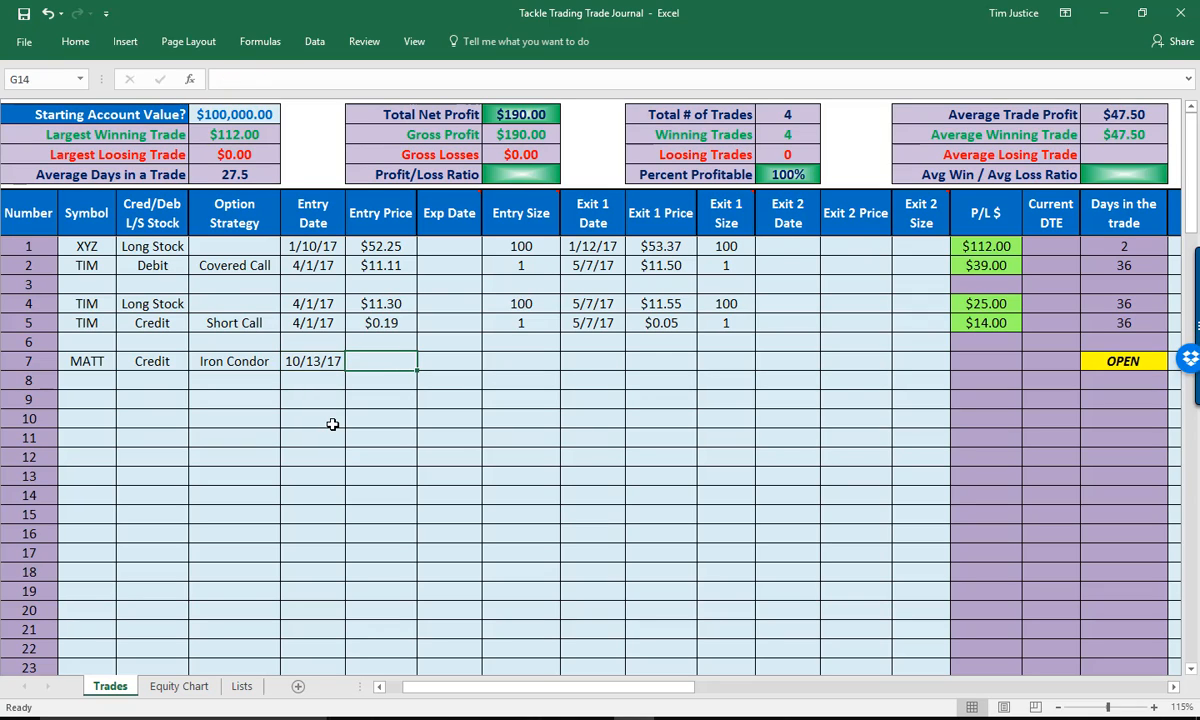
{"action": "type", "text": "1.3"}
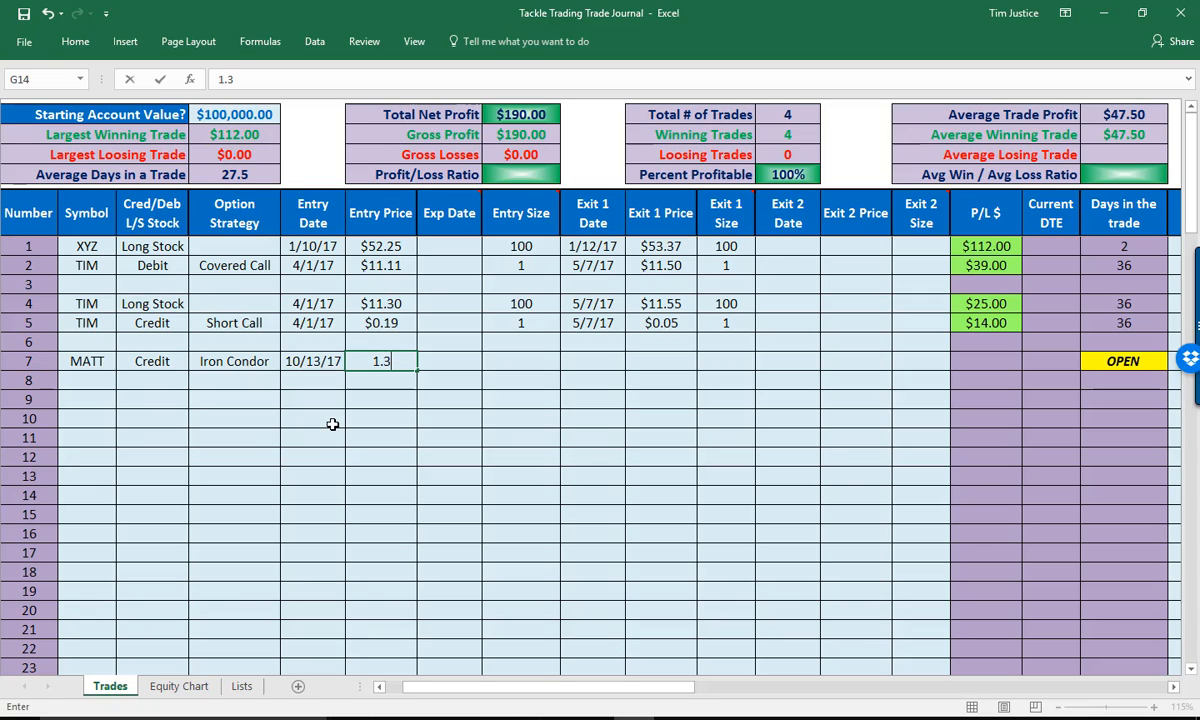
{"action": "type", "text": "0"}
{"action": "key", "text": "Tab"}
{"action": "key", "text": "Tab"}
{"action": "type", "text": "1"}
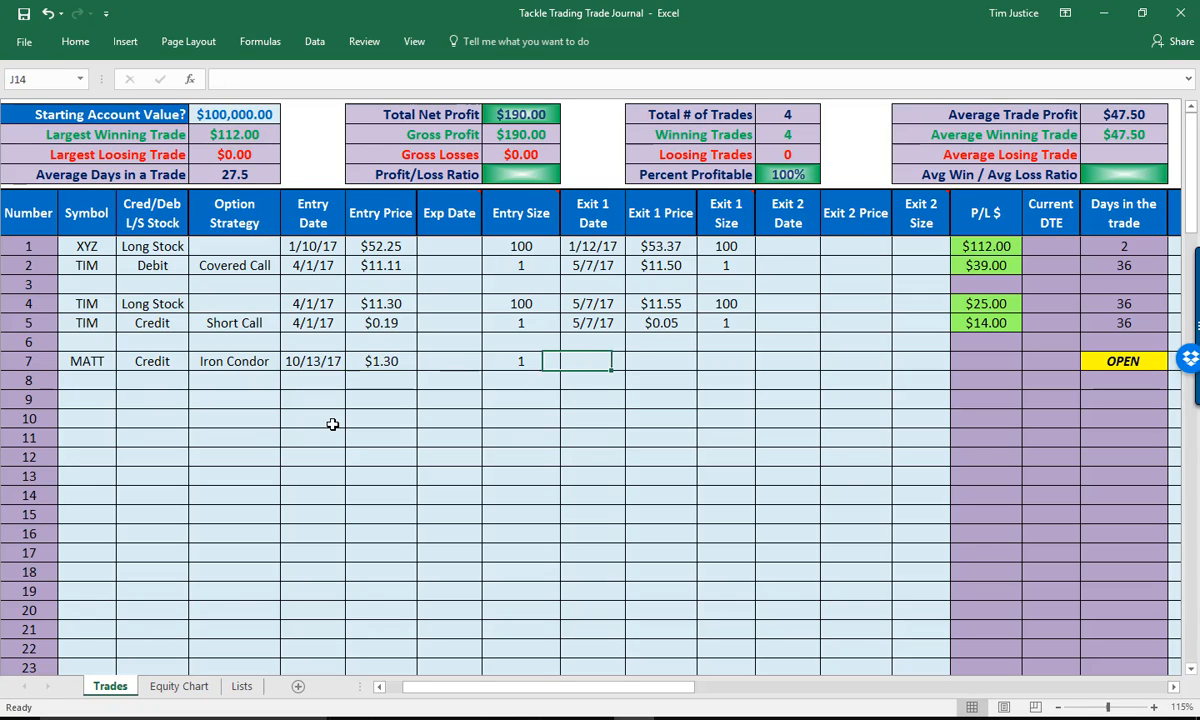
Record trade 7's first exit with date 11/16/17, price 0.25 and size 1
{"action": "key", "text": "Tab"}
{"action": "type", "text": "11/"}
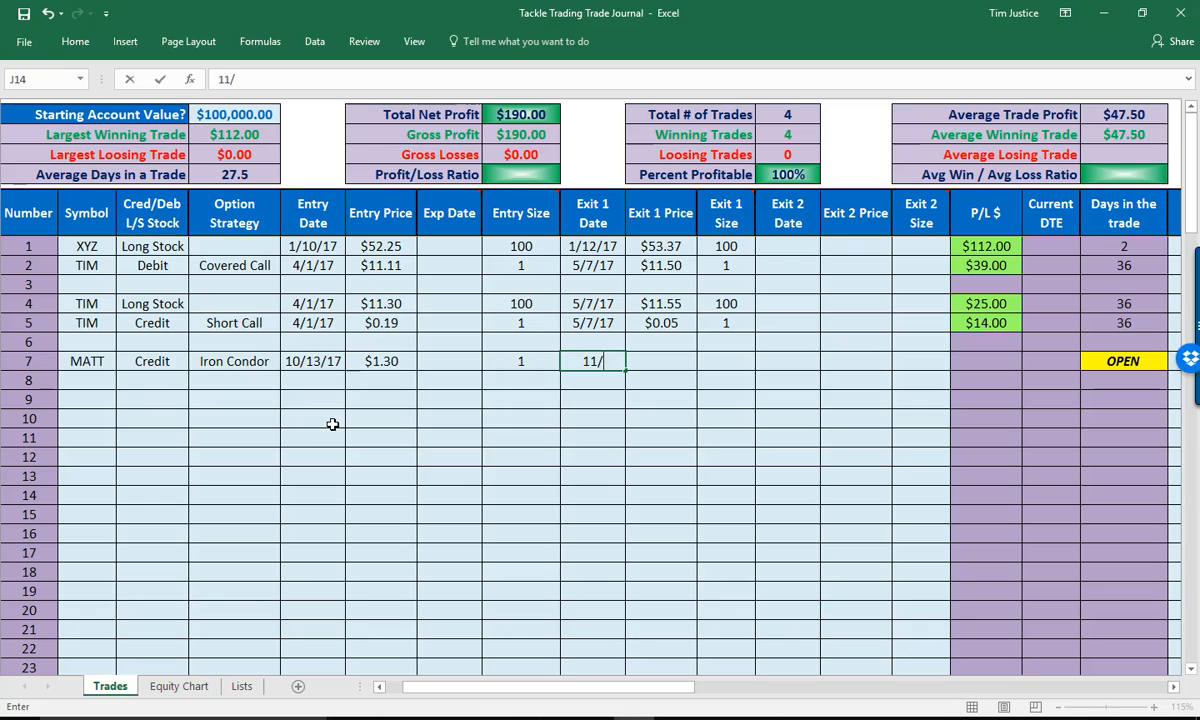
{"action": "type", "text": "16/17"}
{"action": "key", "text": "Tab"}
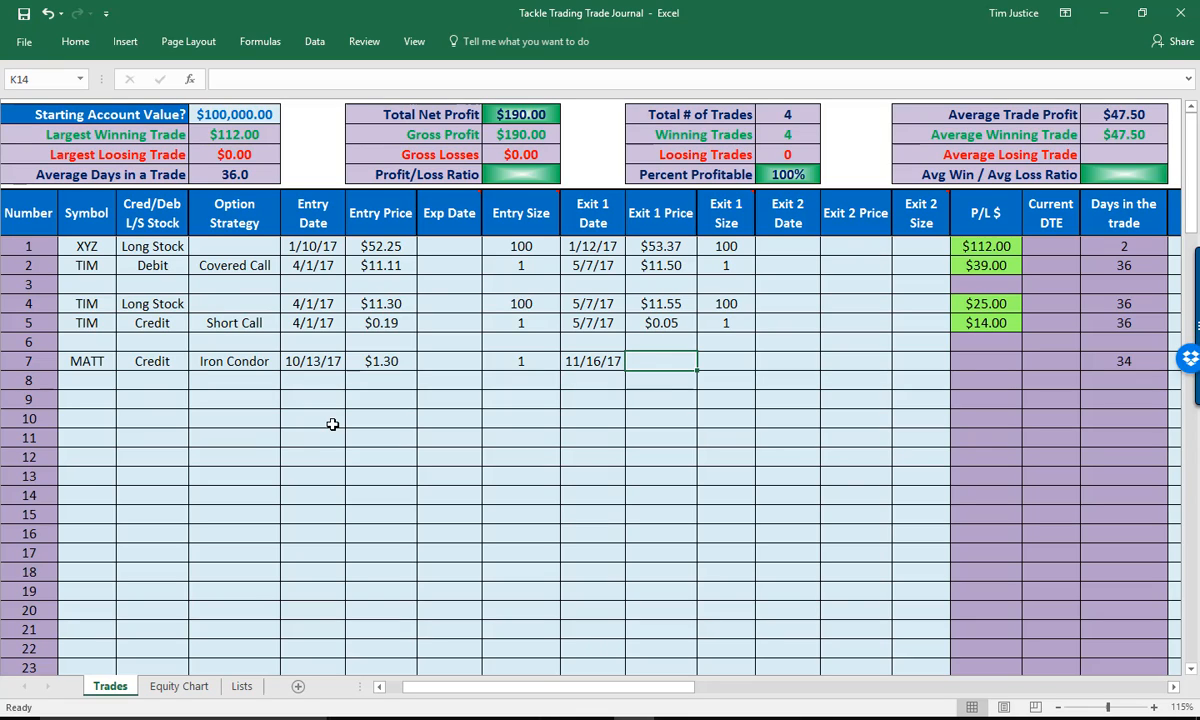
{"action": "type", "text": ".25"}
{"action": "key", "text": "Tab"}
{"action": "type", "text": "1"}
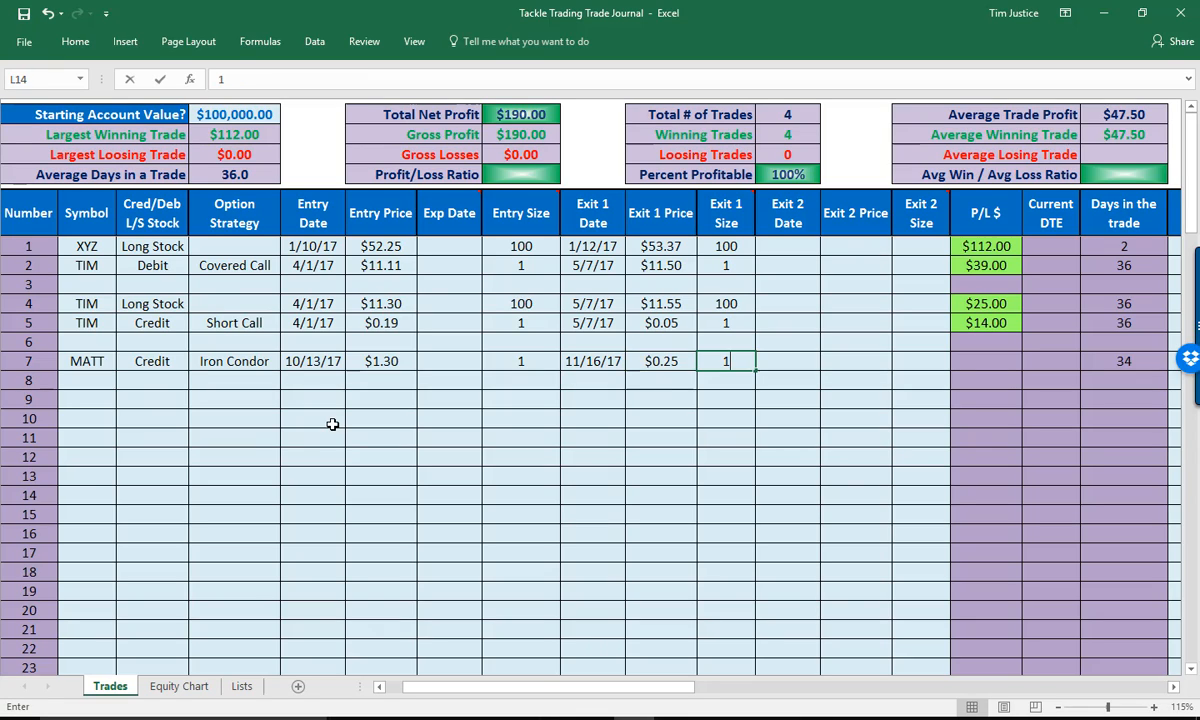
{"action": "key", "text": "Return"}
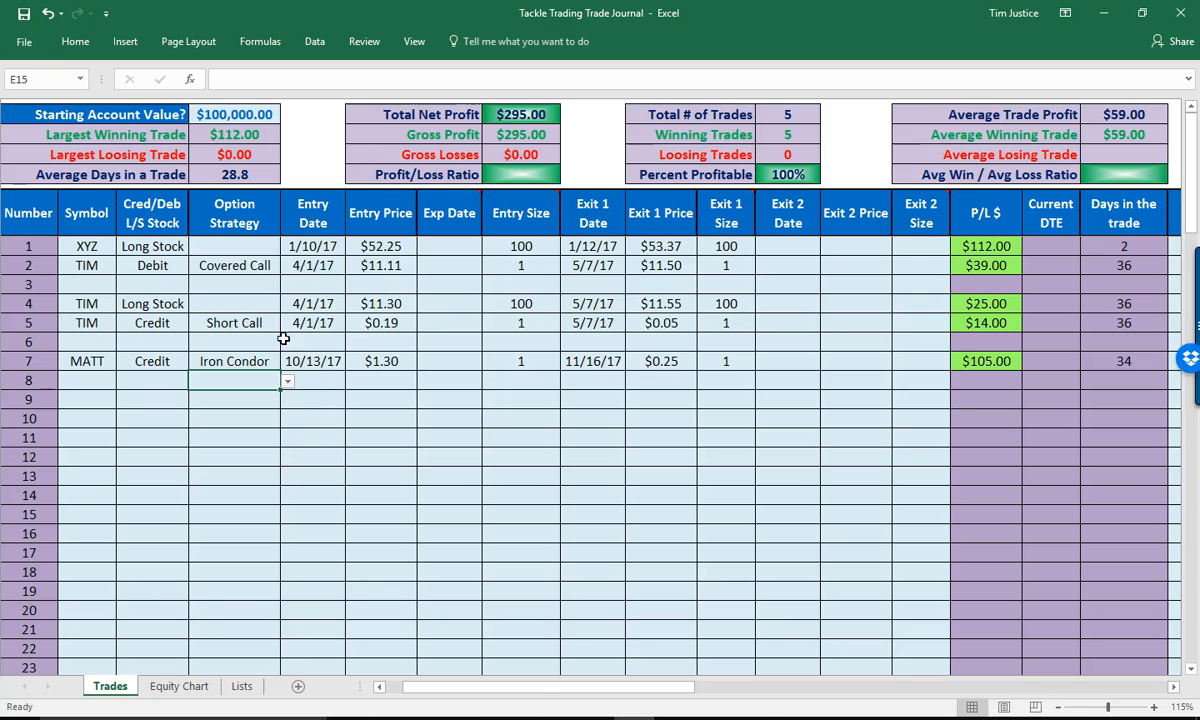
{"action": "left_click", "coordinate": [210, 258]}
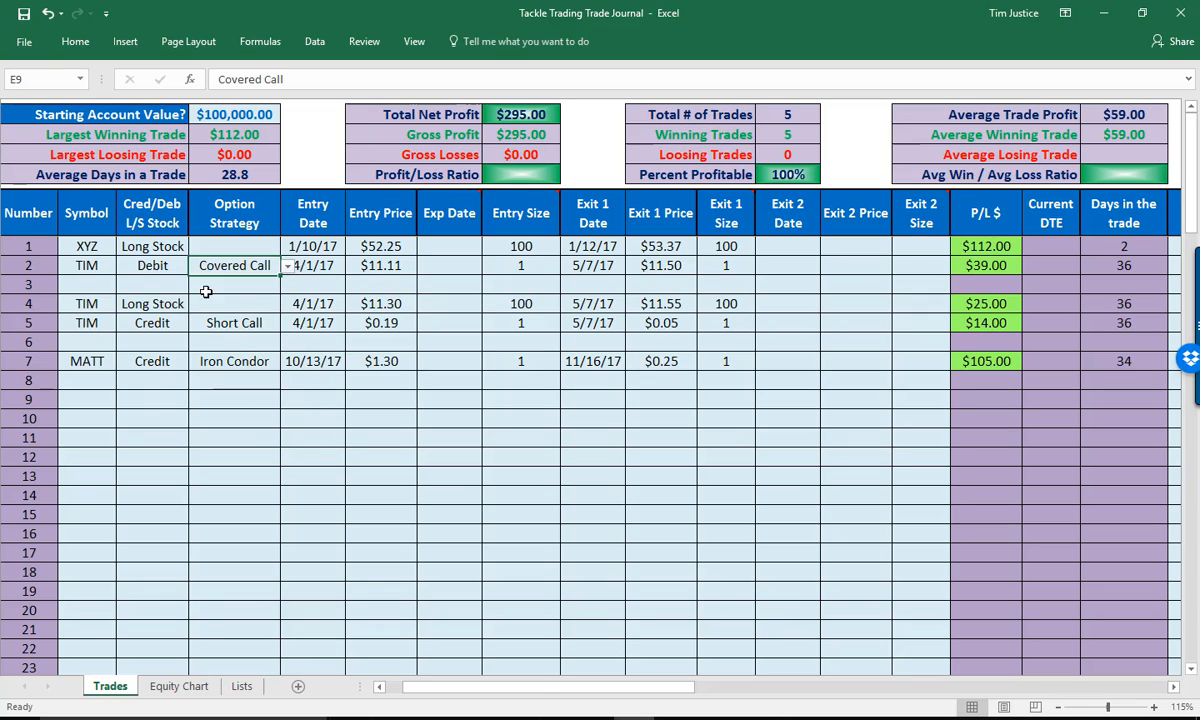
{"action": "left_click", "coordinate": [246, 366]}
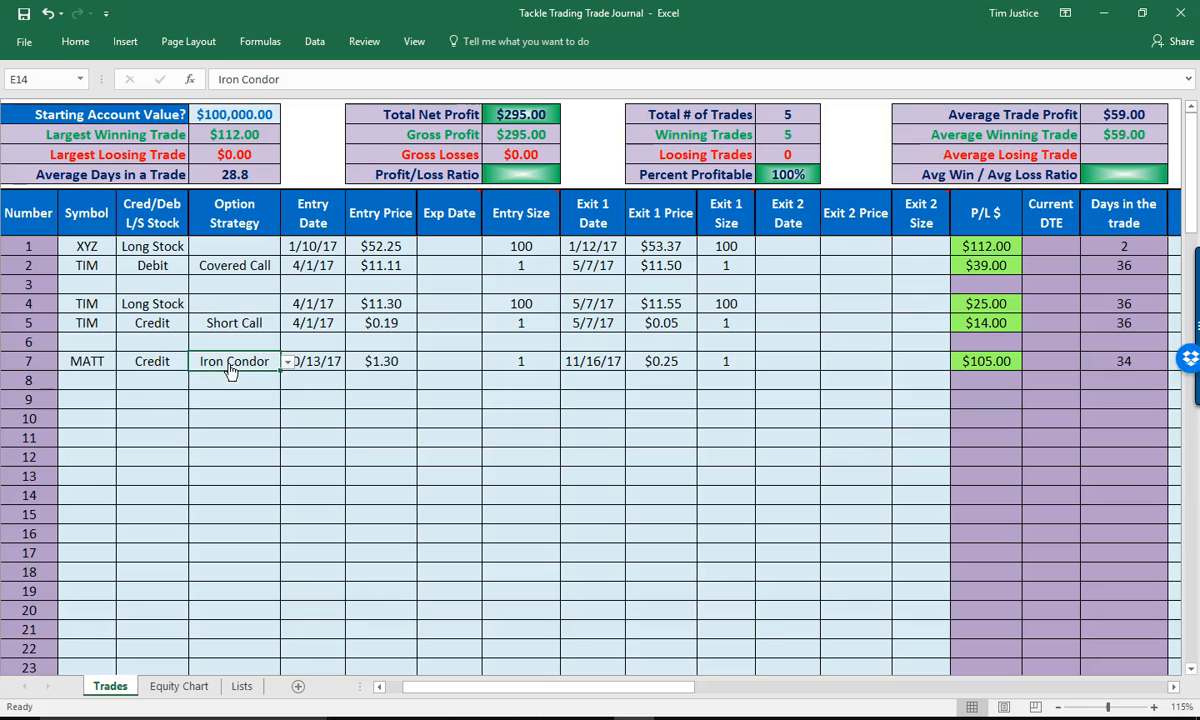
Start trade 9 with the symbol MATT, Cred/Deb type Credit and option strategy Bear Call Spr
{"action": "left_click", "coordinate": [102, 396]}
{"action": "type", "text": "MATT"}
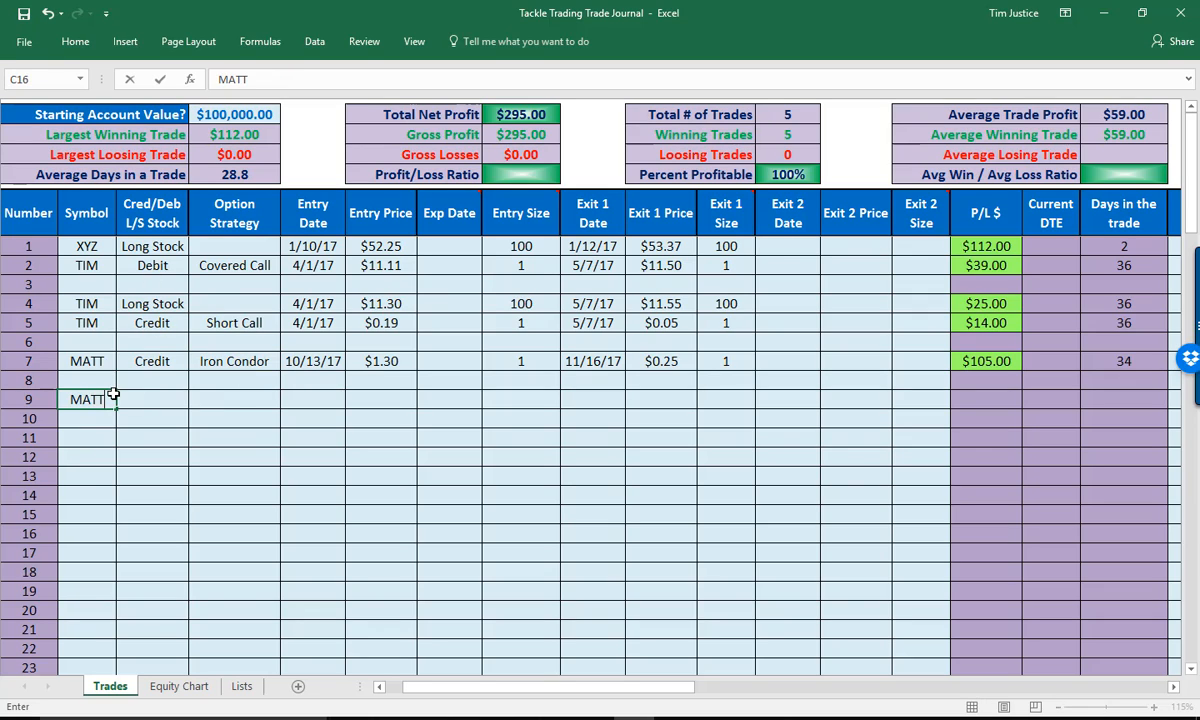
{"action": "key", "text": "Tab"}
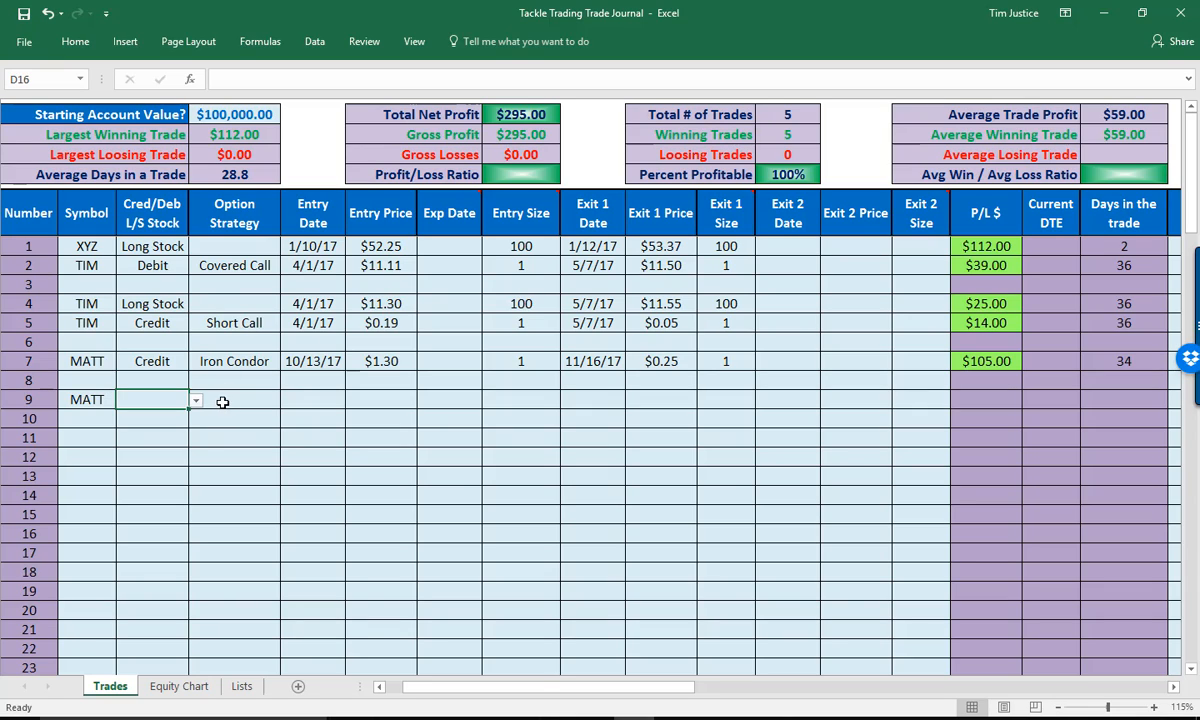
{"action": "left_click", "coordinate": [196, 400]}
{"action": "left_click", "coordinate": [150, 416]}
{"action": "key", "text": "Tab"}
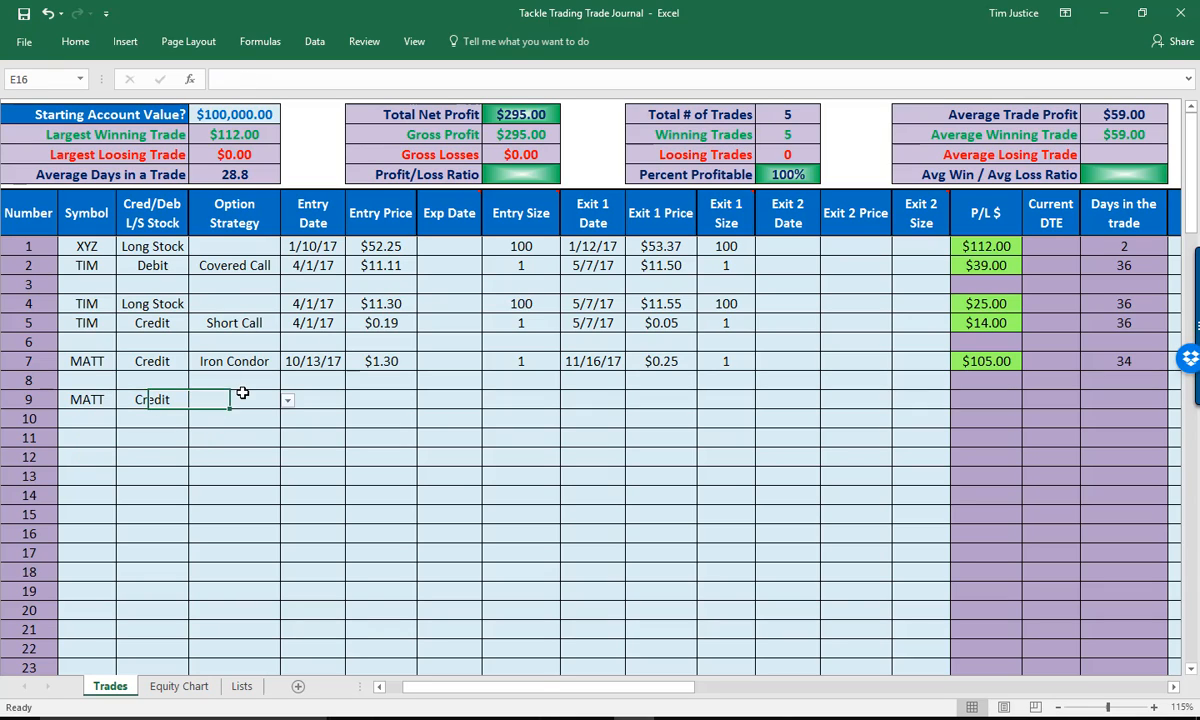
{"action": "left_click", "coordinate": [287, 401]}
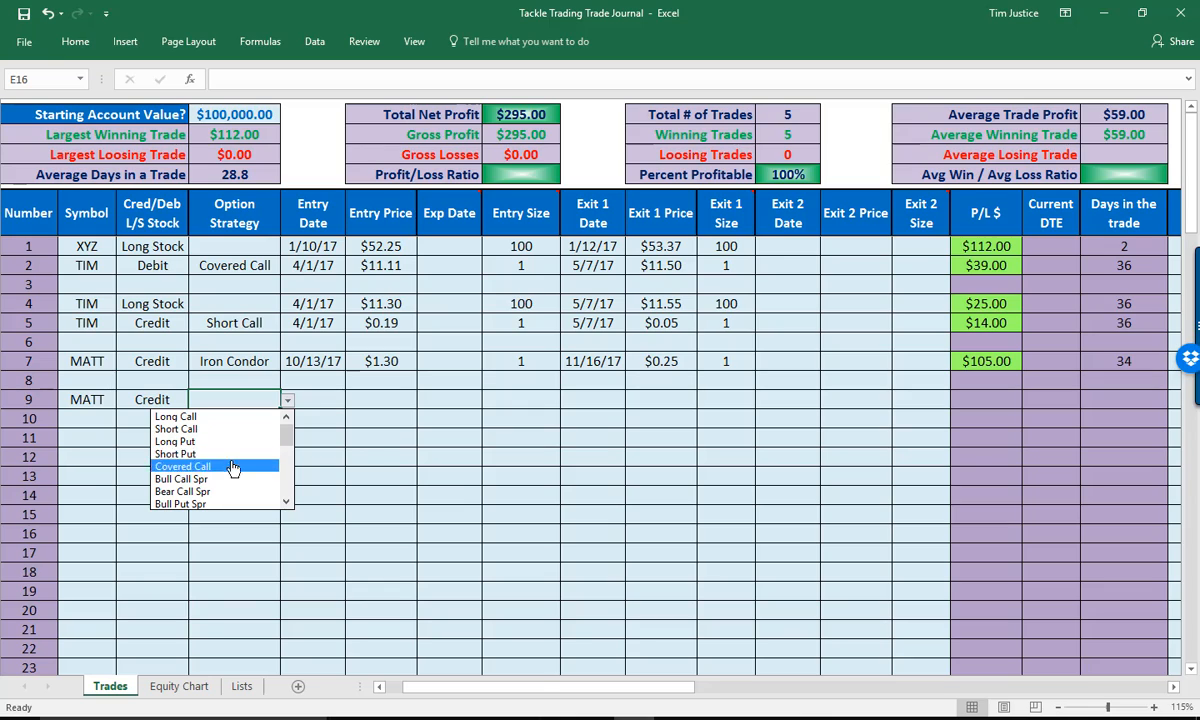
{"action": "left_click", "coordinate": [221, 494]}
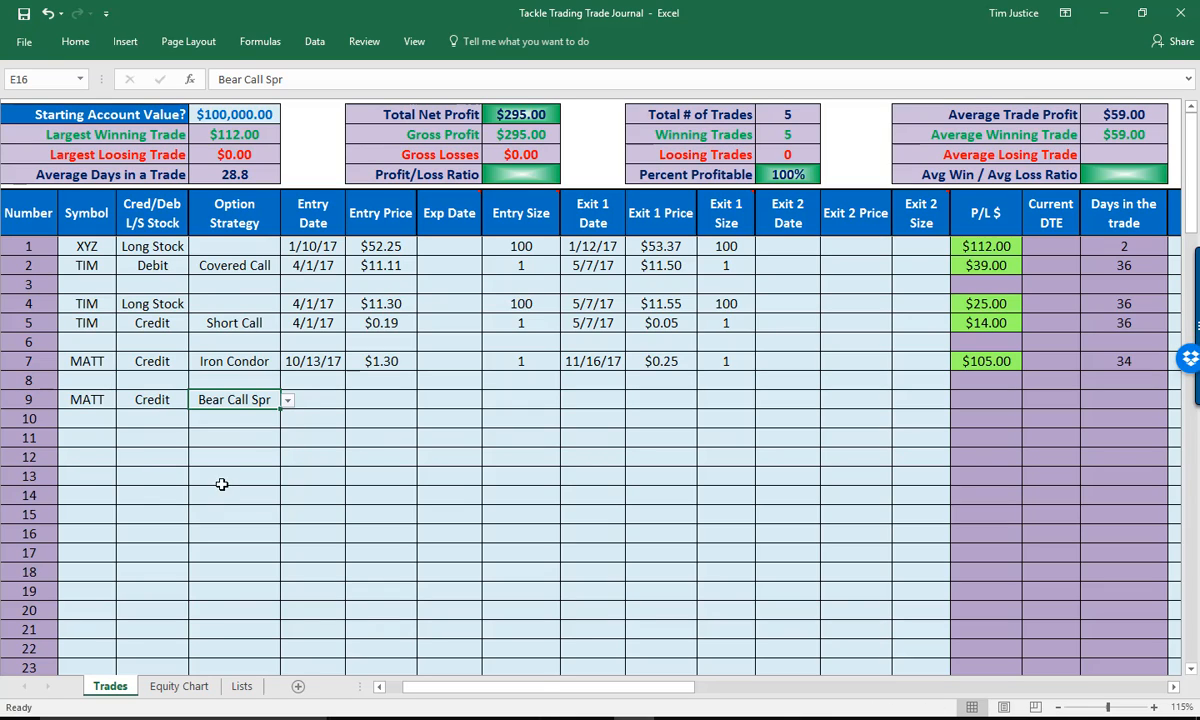
Start trade 10 with the symbol MATT, Cred/Deb type Credit and option strategy Bull Put Spr
{"action": "left_click", "coordinate": [97, 418]}
{"action": "type", "text": "MATT"}
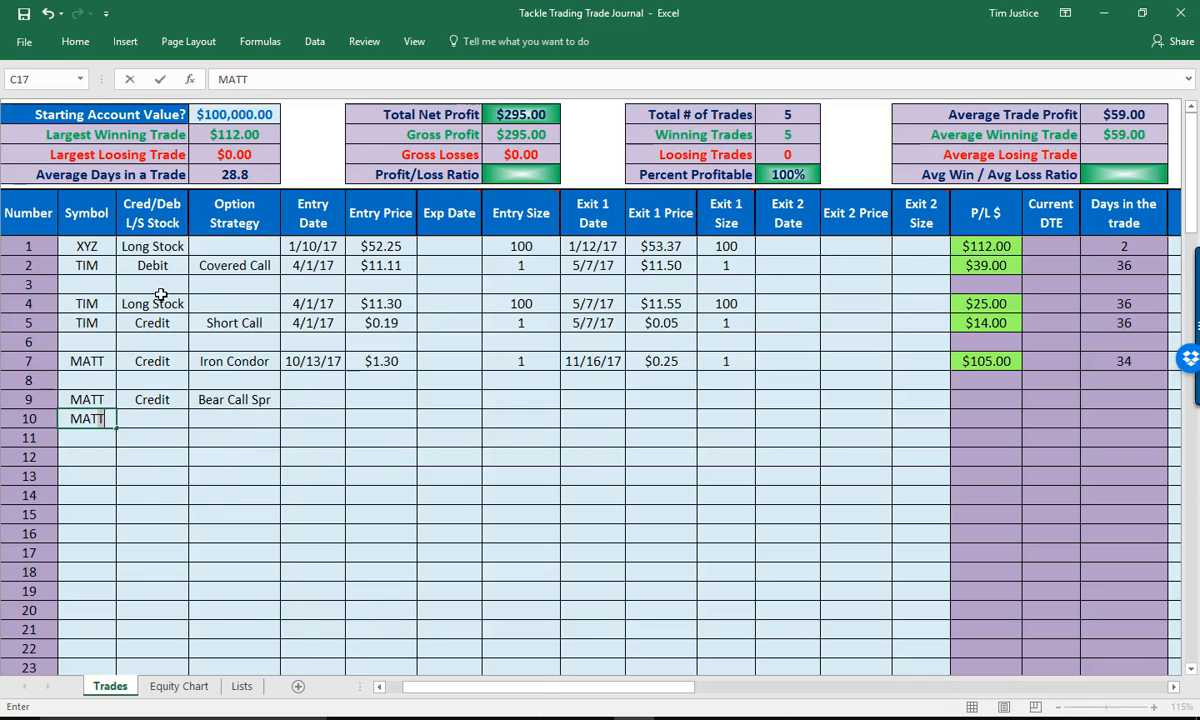
{"action": "key", "text": "Tab"}
{"action": "type", "text": "C"}
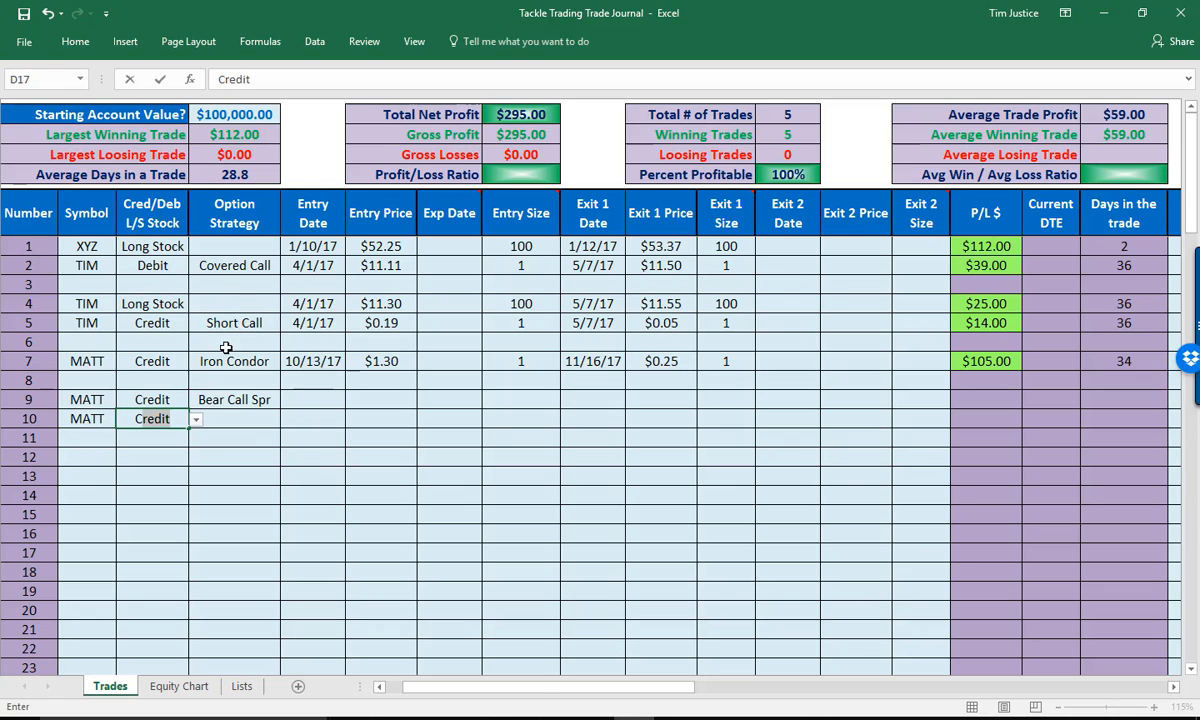
{"action": "key", "text": "Tab"}
{"action": "left_click", "coordinate": [288, 420]}
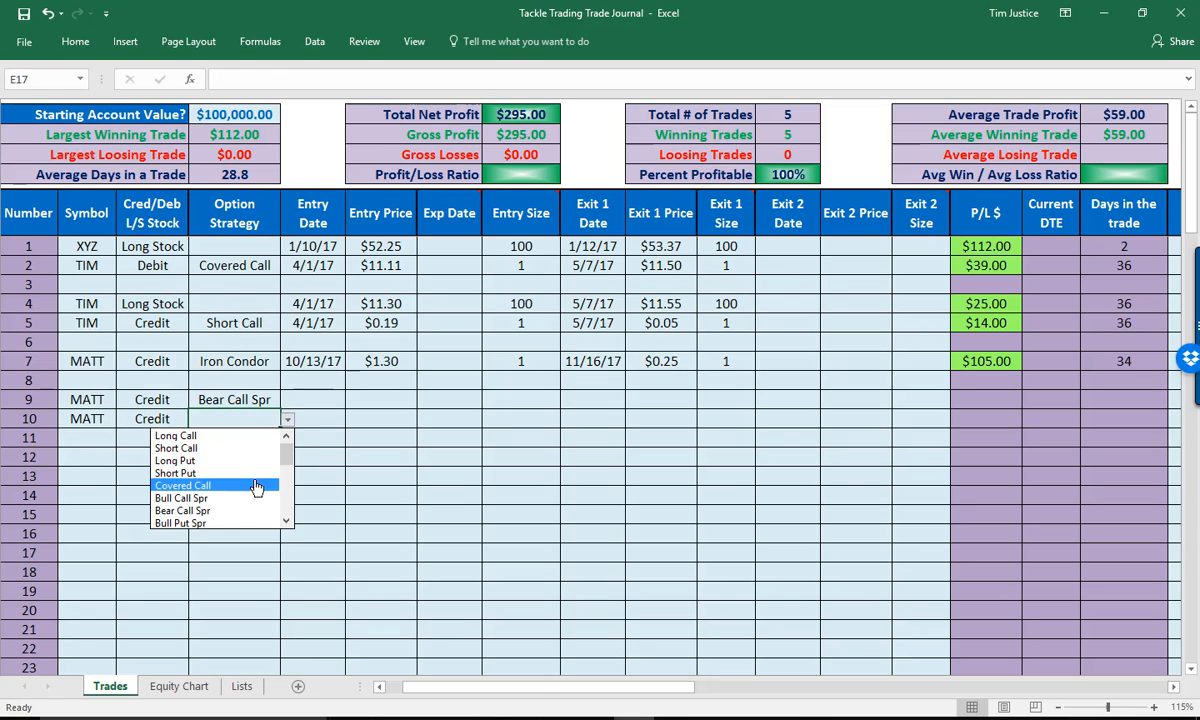
{"action": "left_click", "coordinate": [230, 522]}
Record trade 9's entry date as 10/1317 and its entry price as 0.80
{"action": "left_click", "coordinate": [313, 400]}
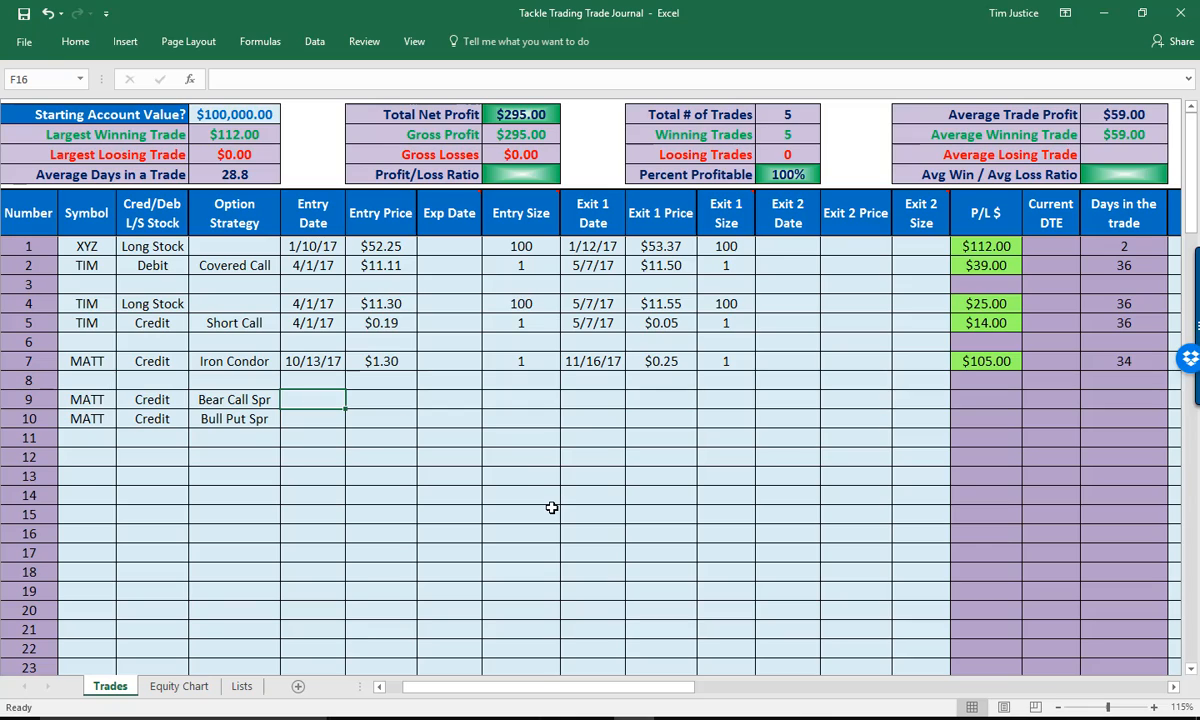
{"action": "type", "text": "1"}
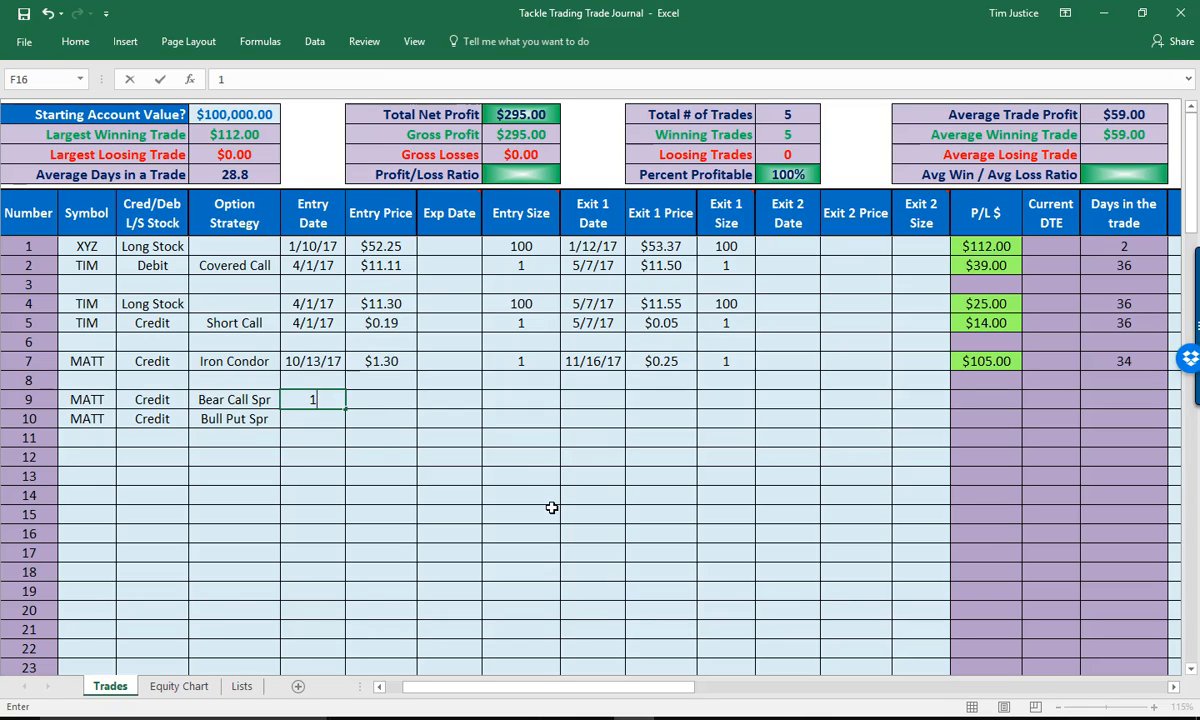
{"action": "type", "text": "/0/1317"}
{"action": "key", "text": "Tab"}
{"action": "type", "text": "."}
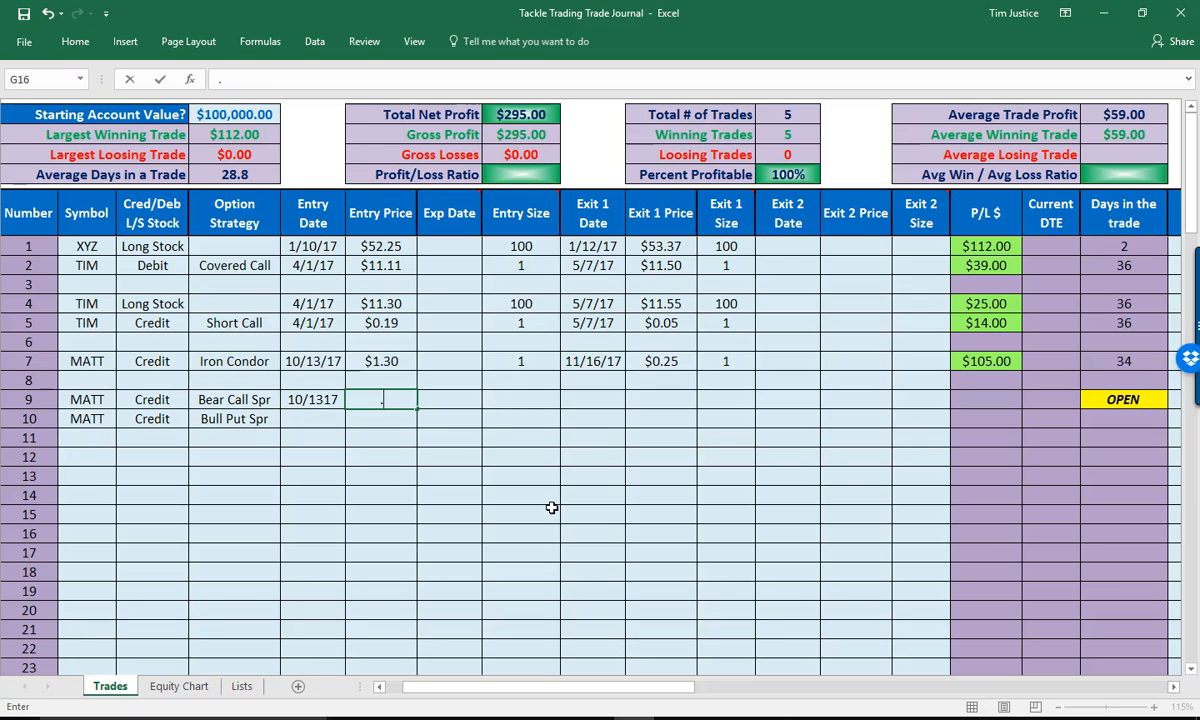
{"action": "type", "text": "80"}
{"action": "key", "text": "Return"}
Set trade 10's entry date to 10/13/17 and correct trade 9's entry date to 10/13/17
{"action": "type", "text": "10/14"}
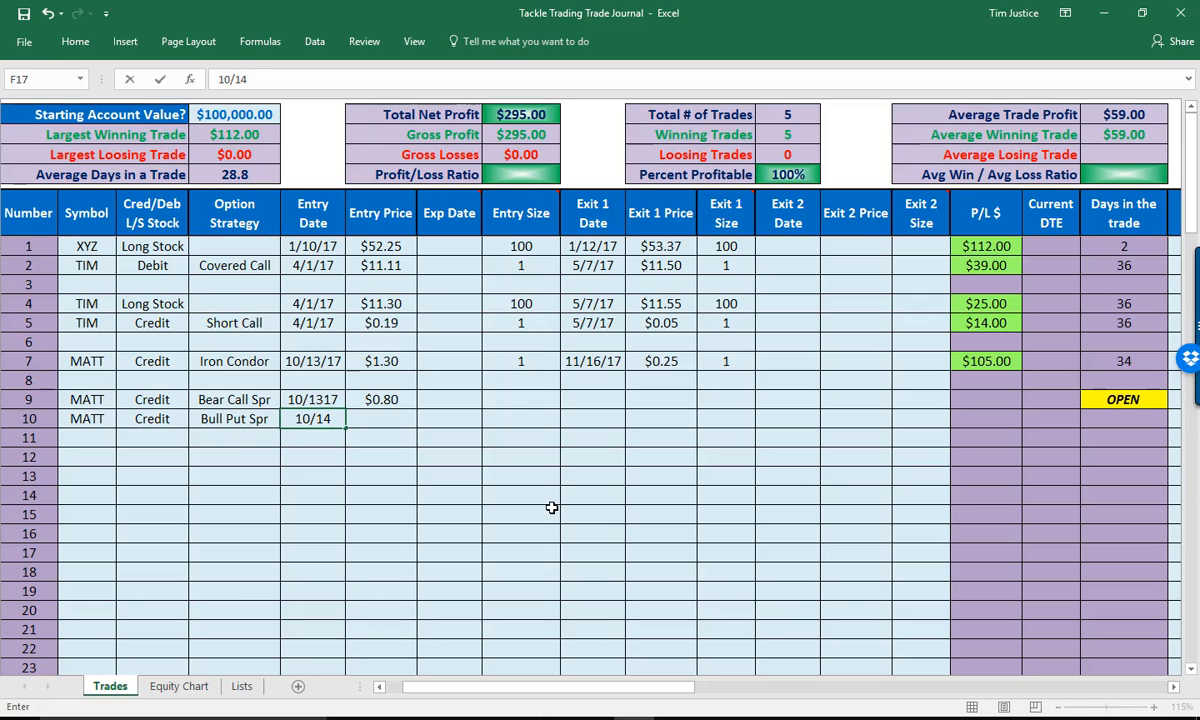
{"action": "key", "text": "BackSpace"}
{"action": "type", "text": "3/17"}
{"action": "key", "text": "Up"}
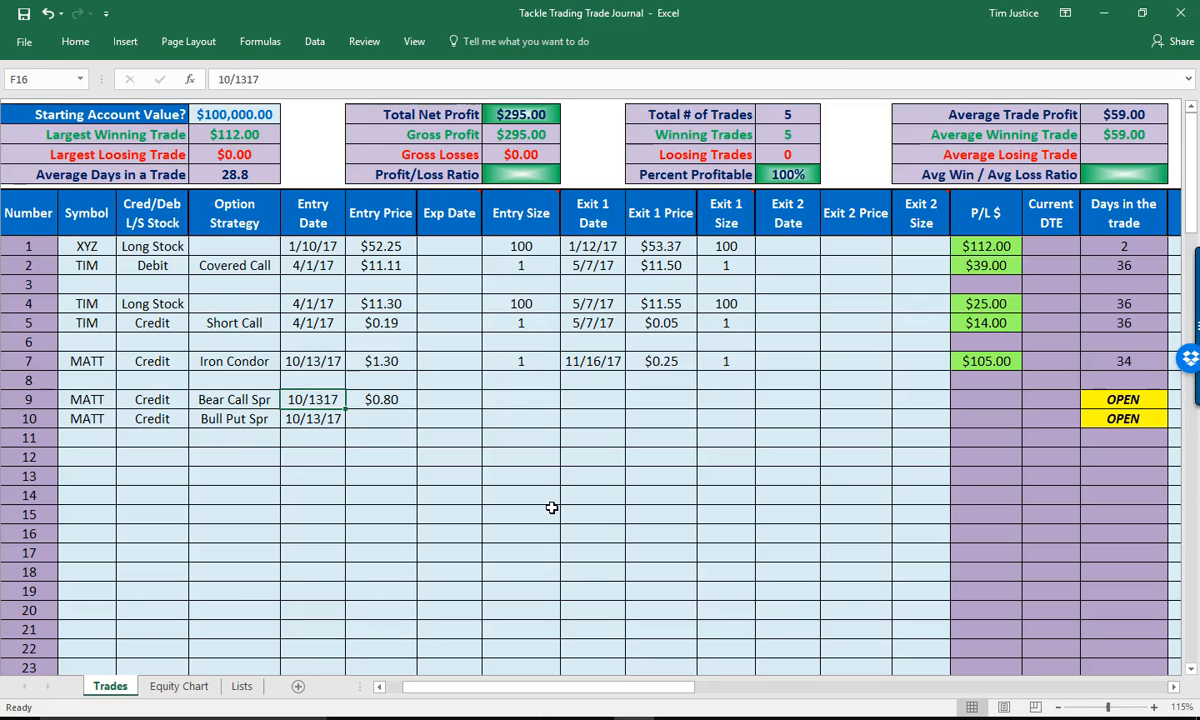
{"action": "type", "text": "10/13/17"}
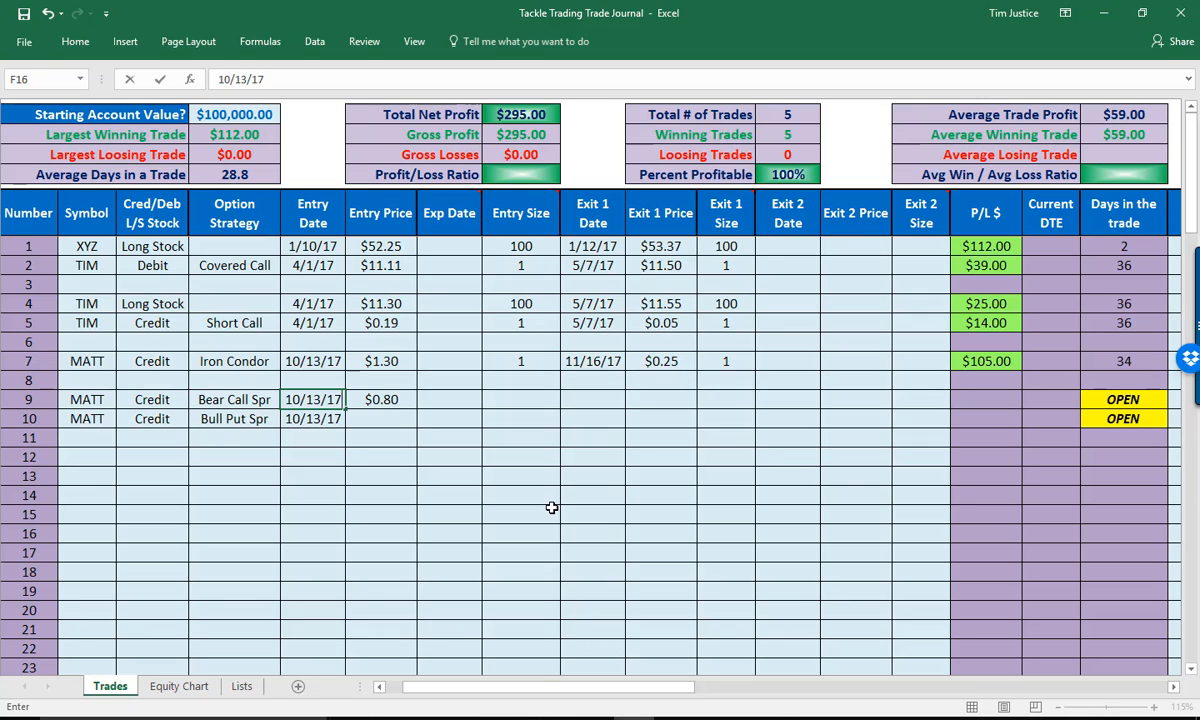
{"action": "key", "text": "Right"}
Set trade 10's entry price to 0.50 and the entry size of trades 9 and 10 to 1 each
{"action": "key", "text": "Down"}
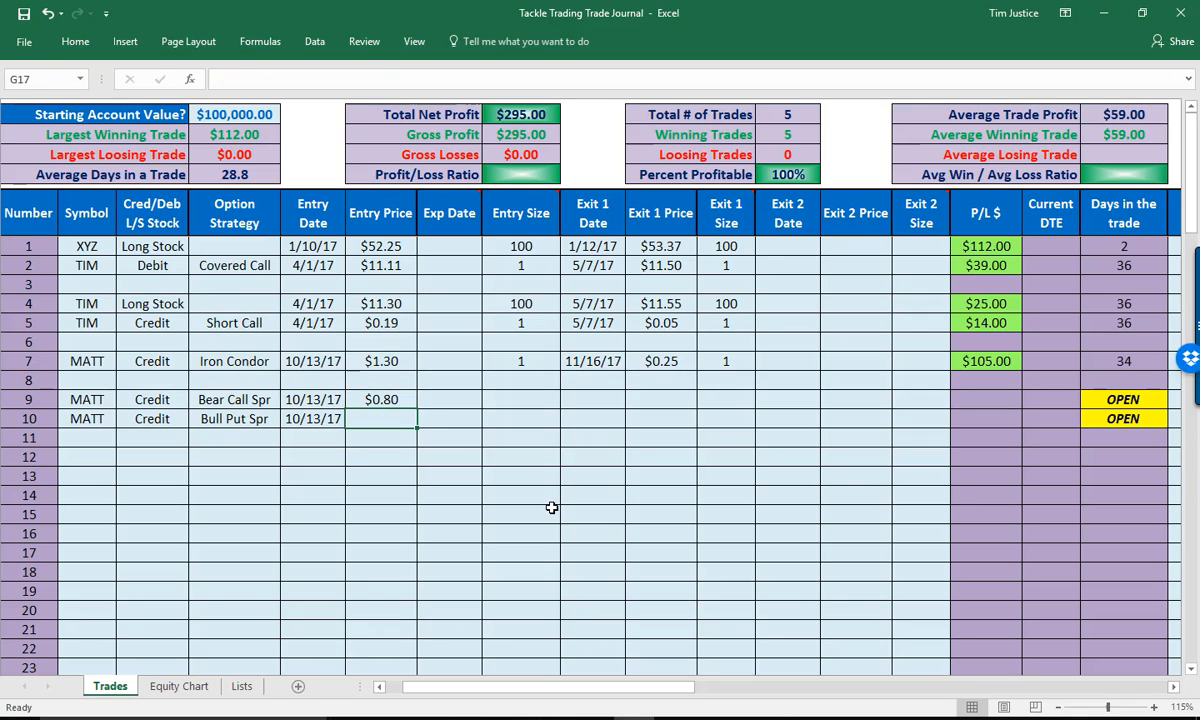
{"action": "type", "text": ".50"}
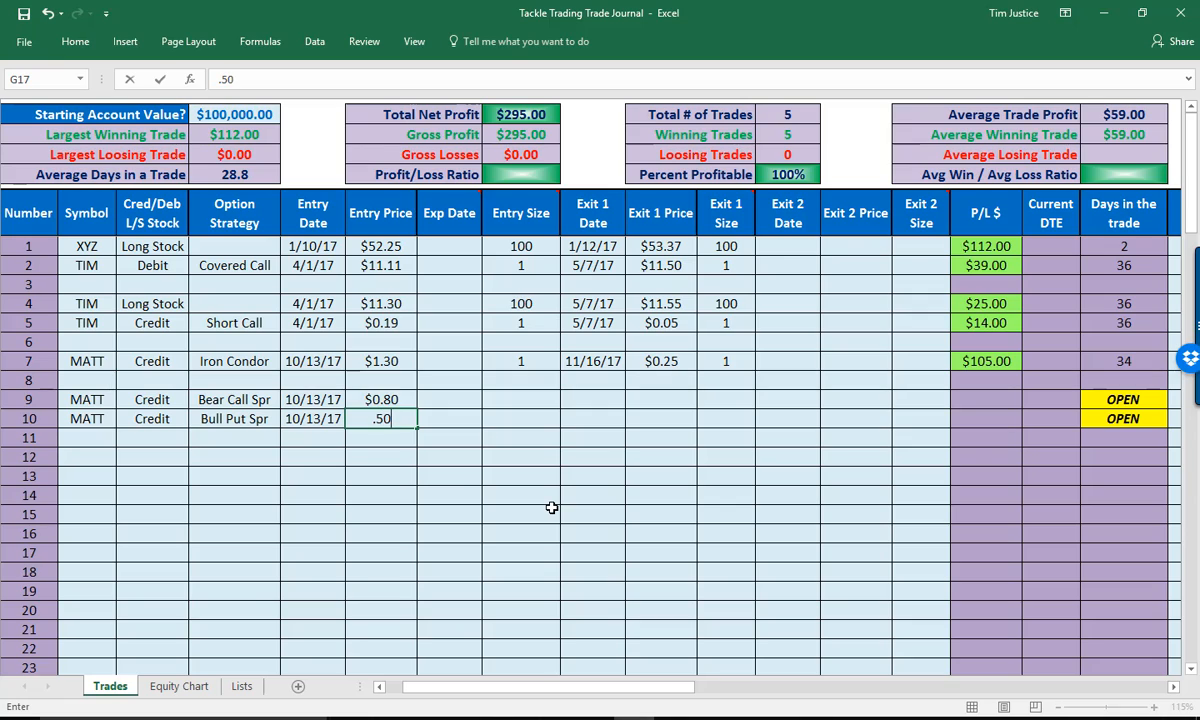
{"action": "key", "text": "Right"}
{"action": "key", "text": "Right"}
{"action": "key", "text": "Up"}
{"action": "type", "text": "1"}
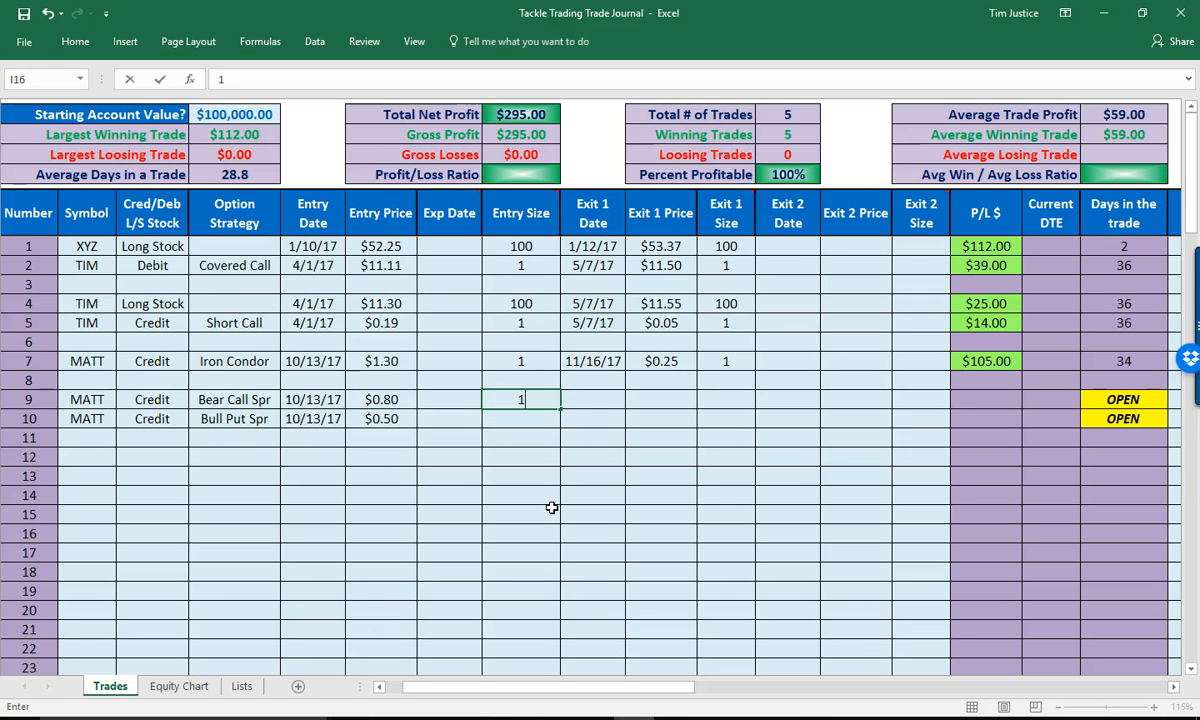
{"action": "key", "text": "Return"}
{"action": "type", "text": "1"}
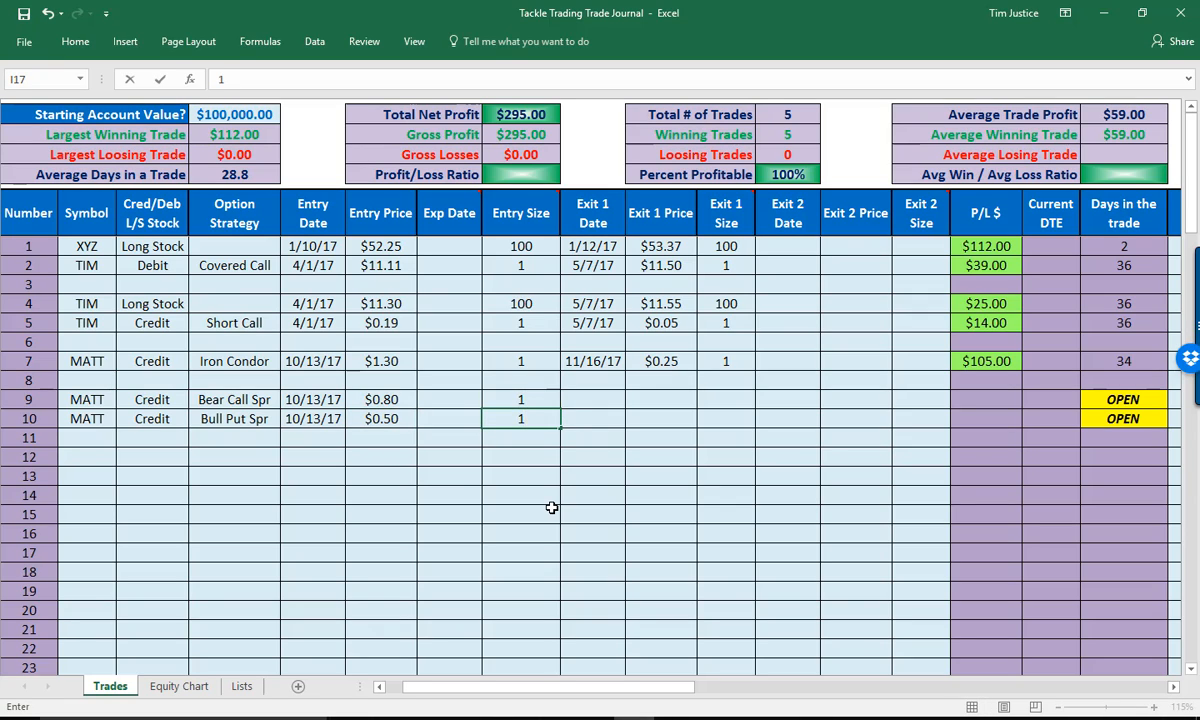
{"action": "key", "text": "Up"}
Record trade 9's first exit with date 11/10/17 and price 0.10
{"action": "key", "text": "Right"}
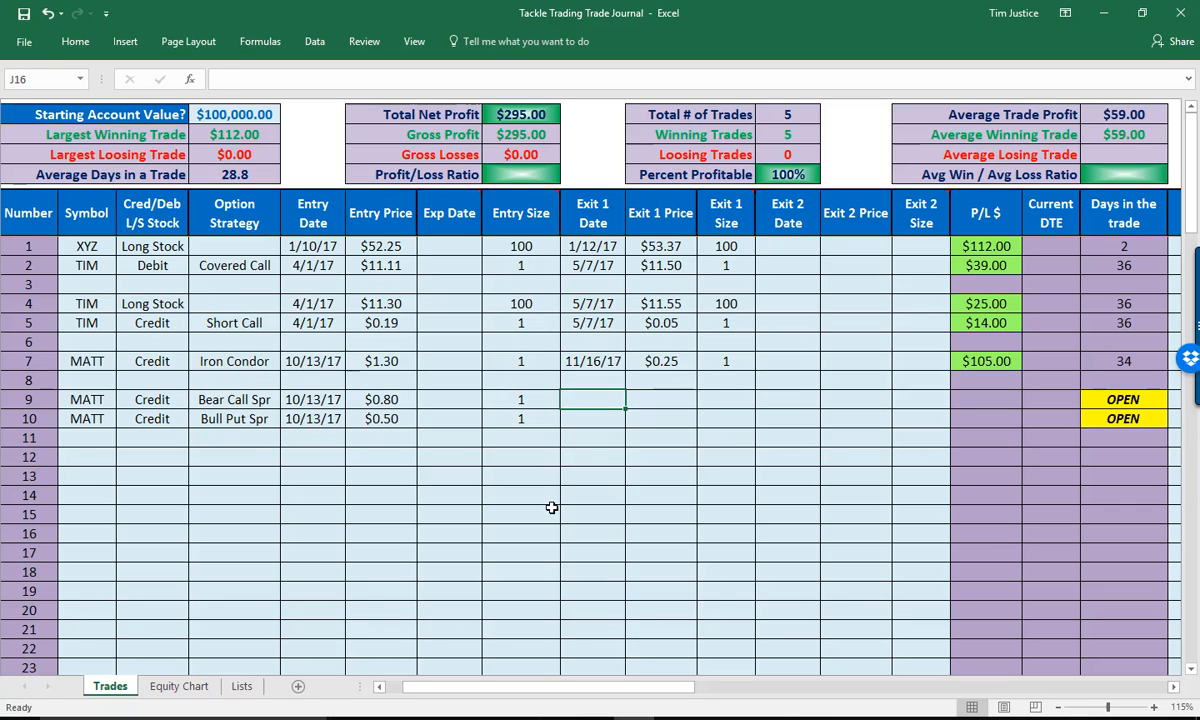
{"action": "type", "text": "11/"}
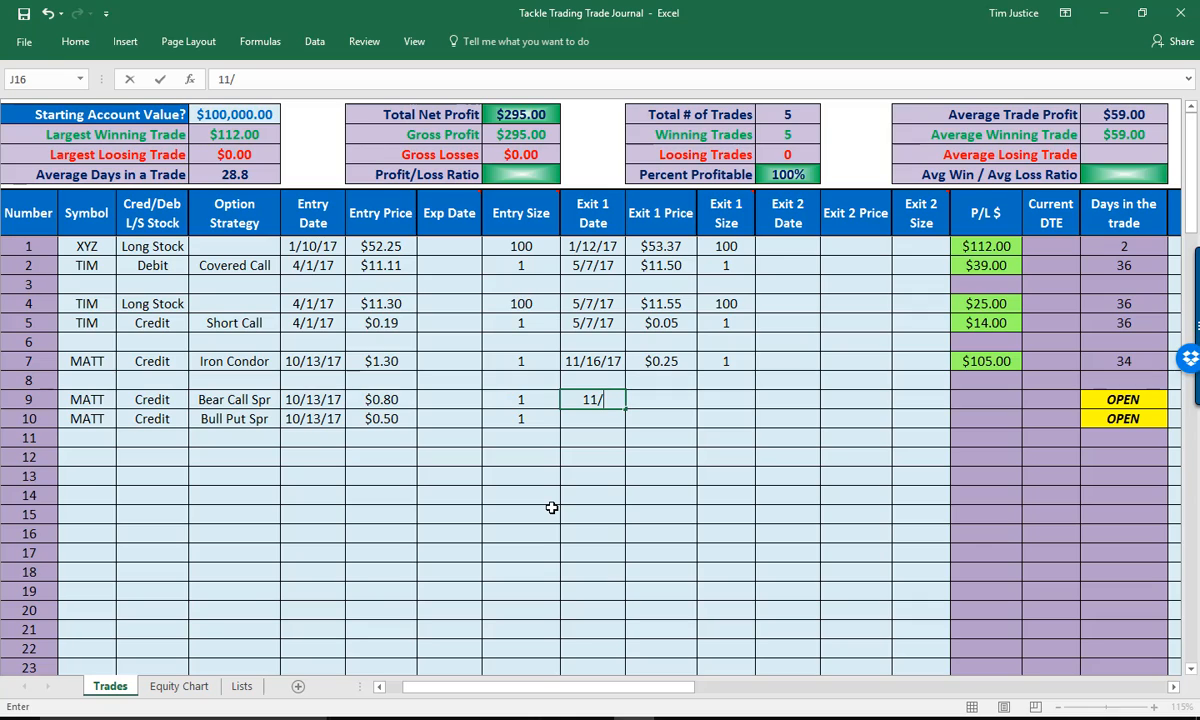
{"action": "type", "text": "10/17"}
{"action": "key", "text": "Tab"}
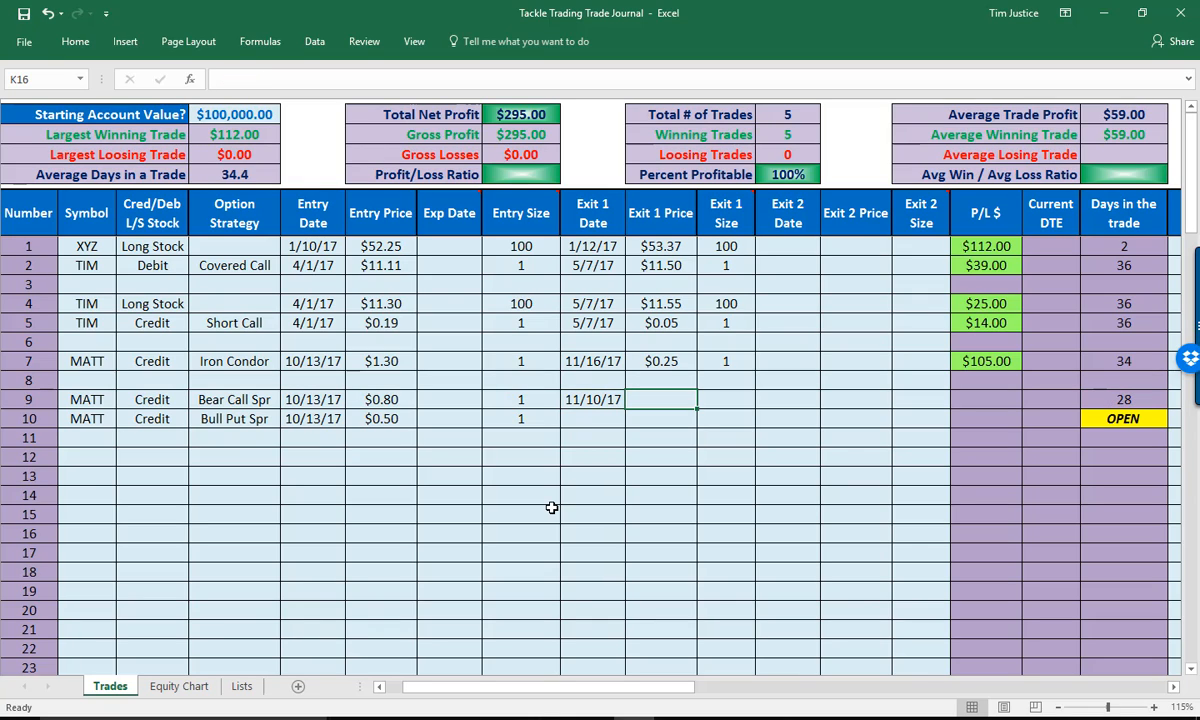
{"action": "type", "text": ".10"}
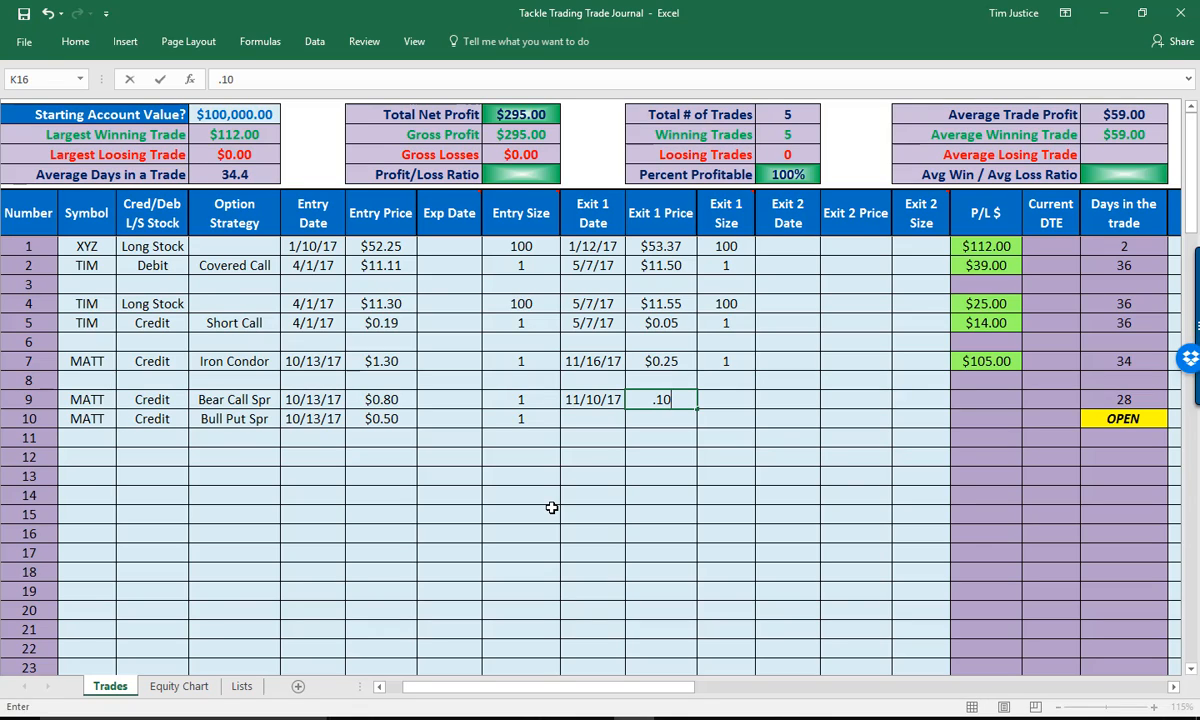
{"action": "key", "text": "Return"}
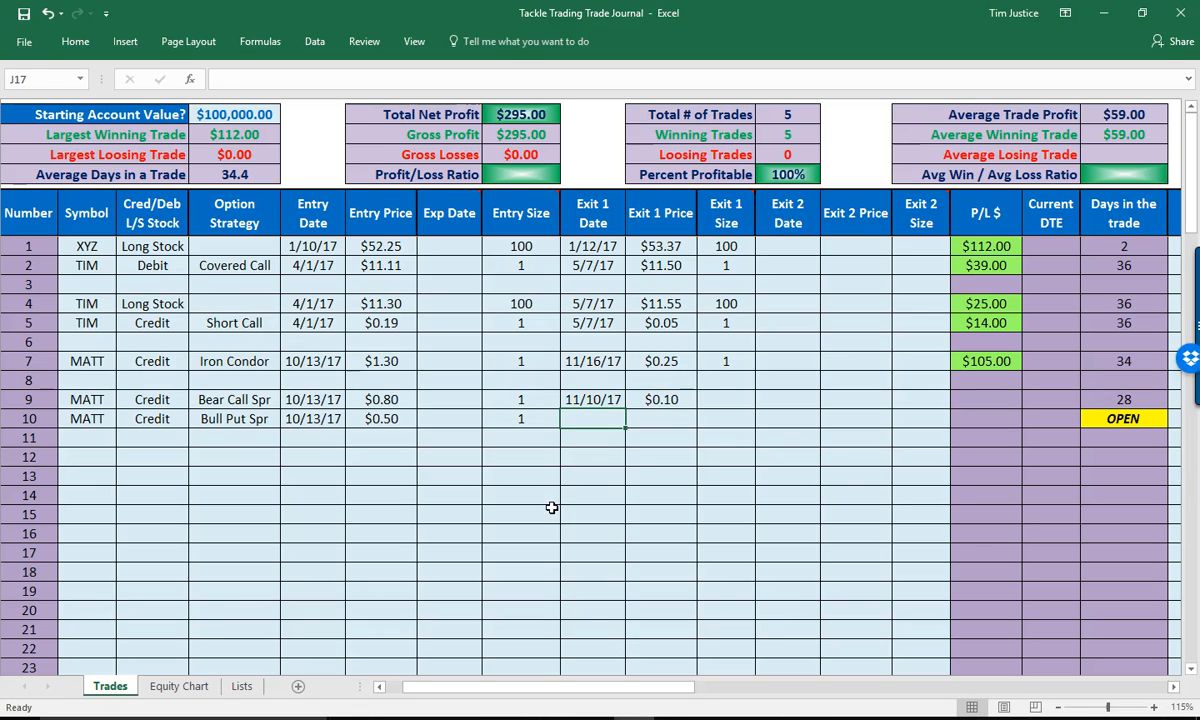
Record trade 10's first exit with date 11/16/17 and price 0.15
{"action": "type", "text": "11/16/"}
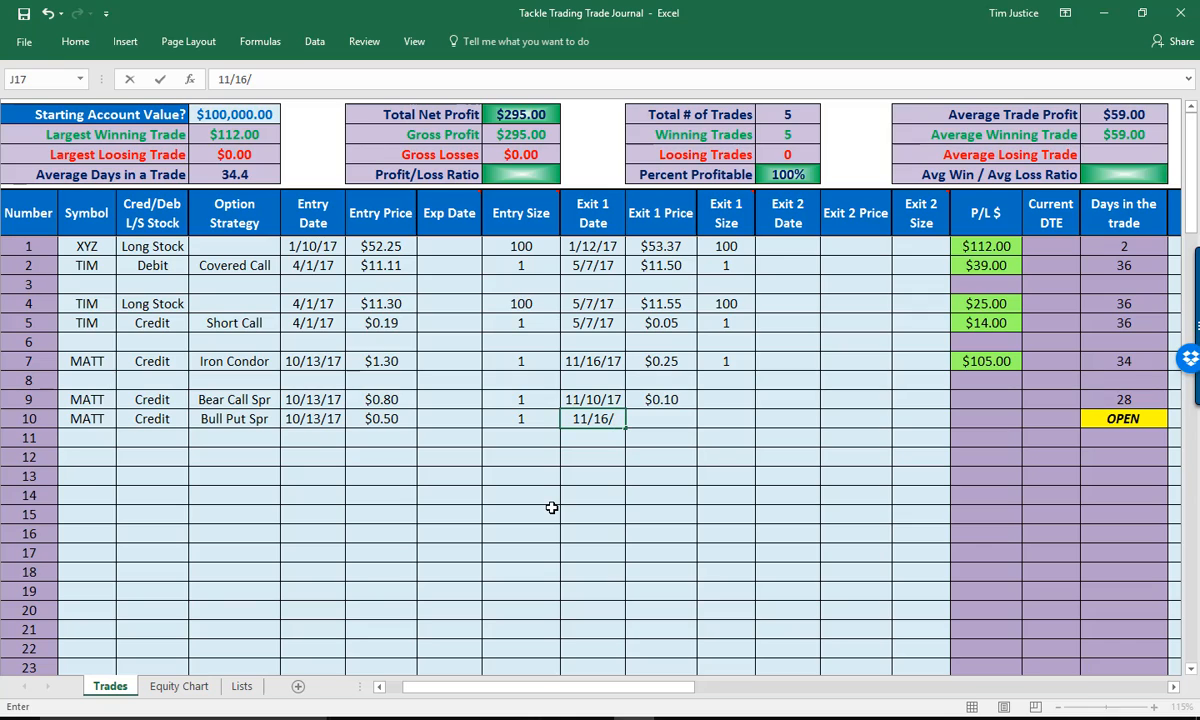
{"action": "type", "text": "17"}
{"action": "key", "text": "Tab"}
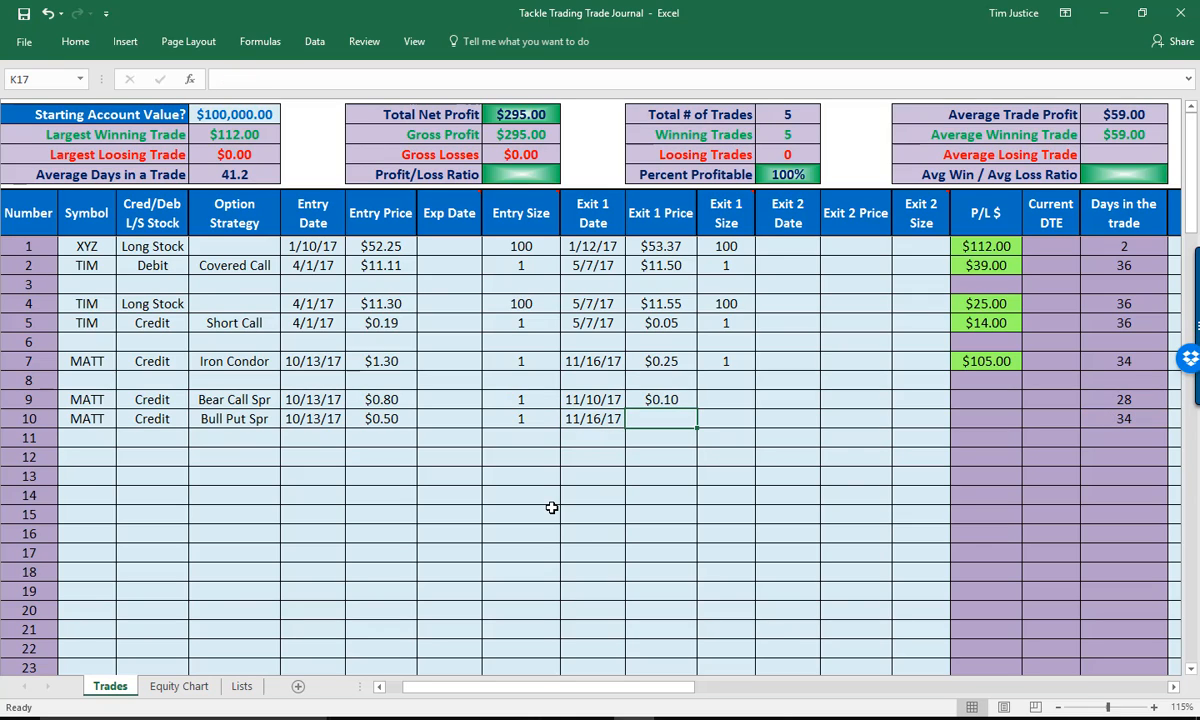
{"action": "type", "text": ".158"}
{"action": "key", "text": "BackSpace"}
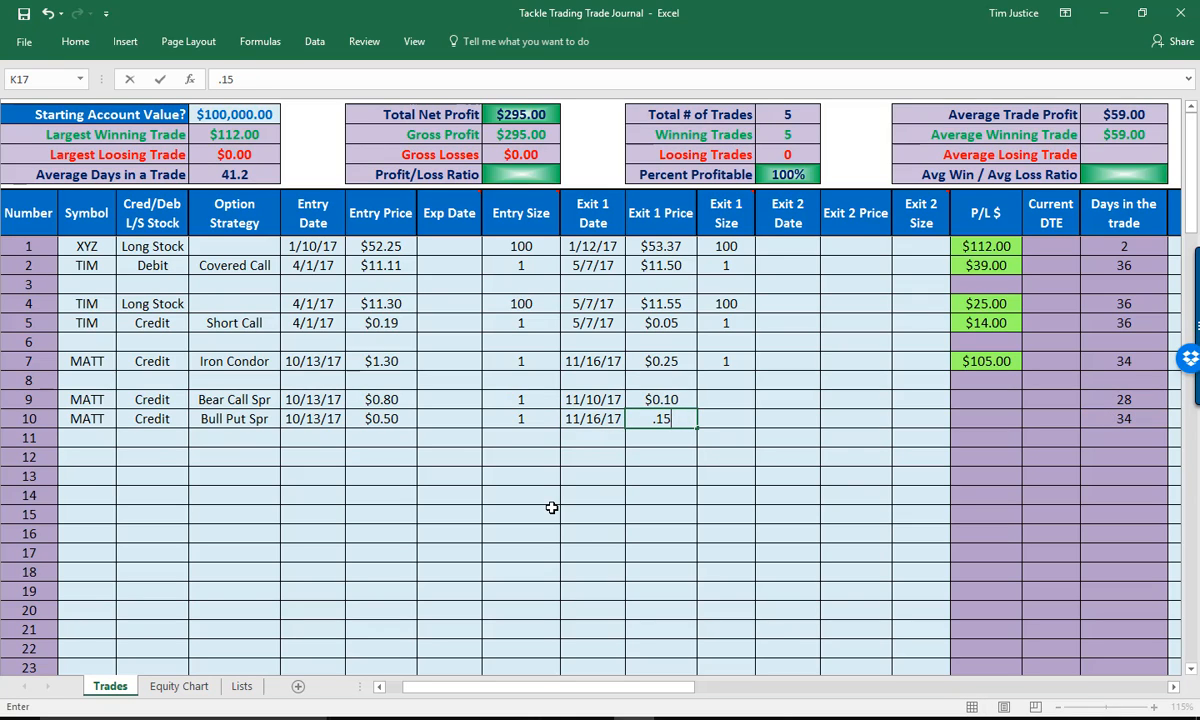
{"action": "key", "text": "Tab"}
Set the first exit size of trades 9 and 10 to 1 each
{"action": "key", "text": "Up"}
{"action": "key", "text": "Up"}
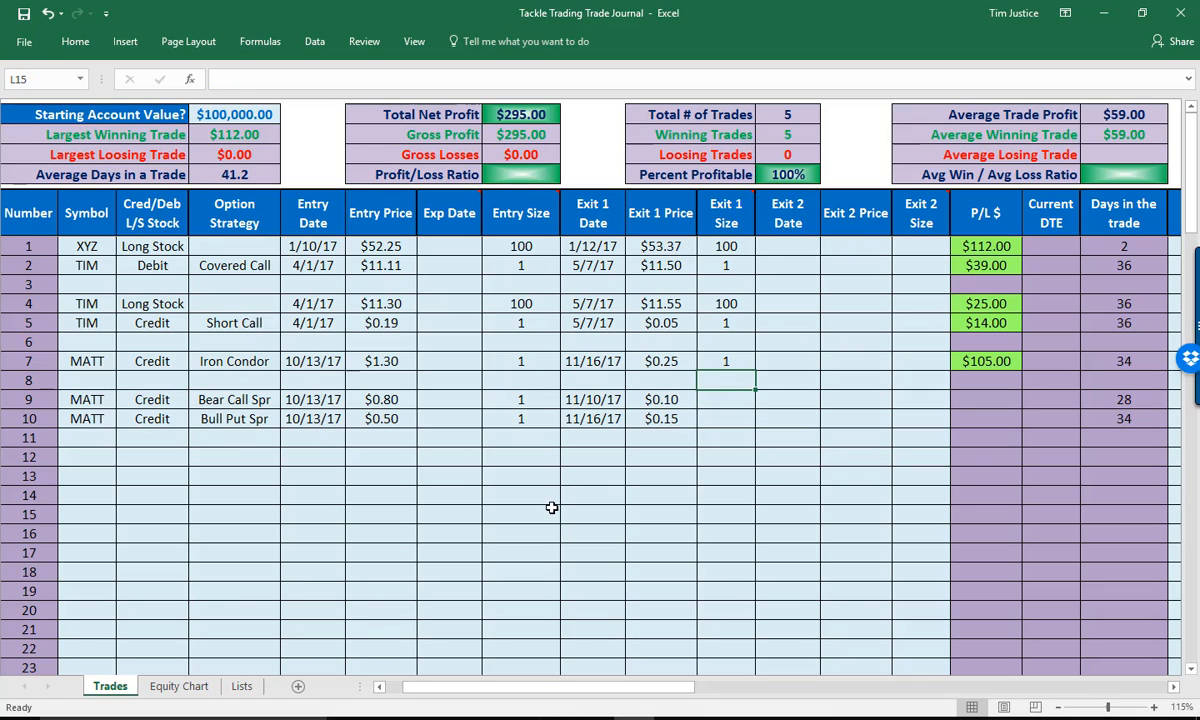
{"action": "key", "text": "Down"}
{"action": "type", "text": "1"}
{"action": "key", "text": "Return"}
{"action": "type", "text": "1"}
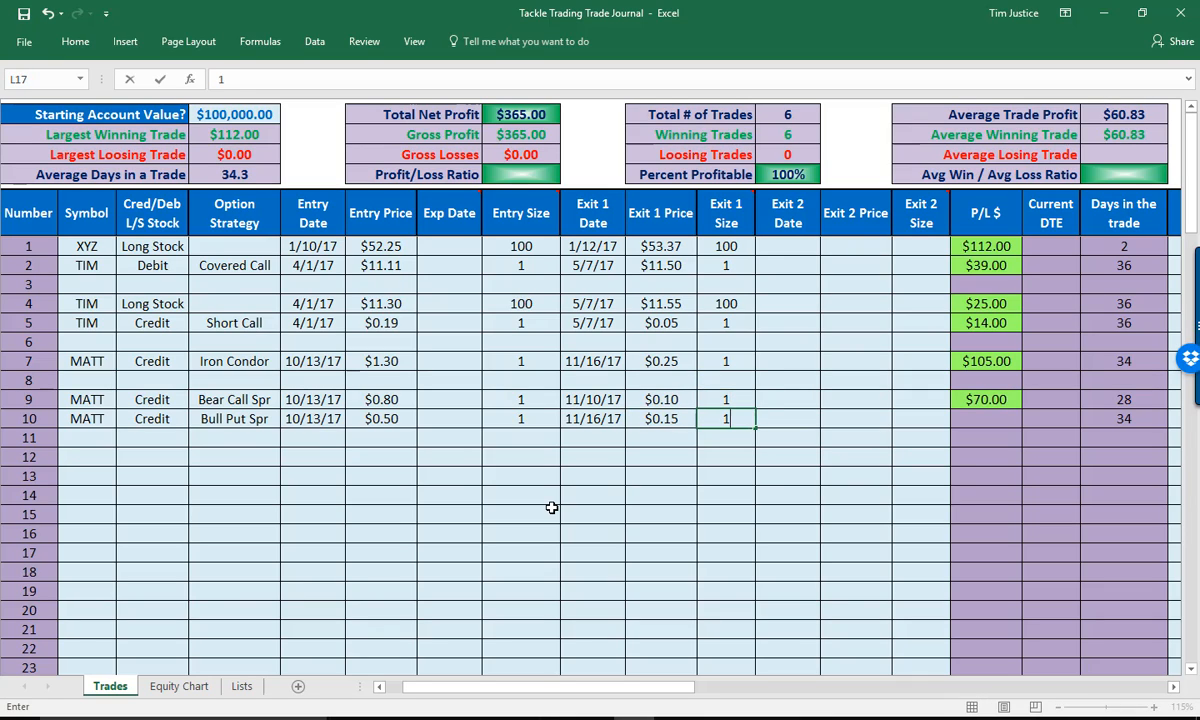
{"action": "key", "text": "Return"}
{"action": "key", "text": "Left"}
{"action": "key", "text": "Left"}
{"action": "key", "text": "Left"}
{"action": "key", "text": "Left"}
{"action": "key", "text": "Left"}
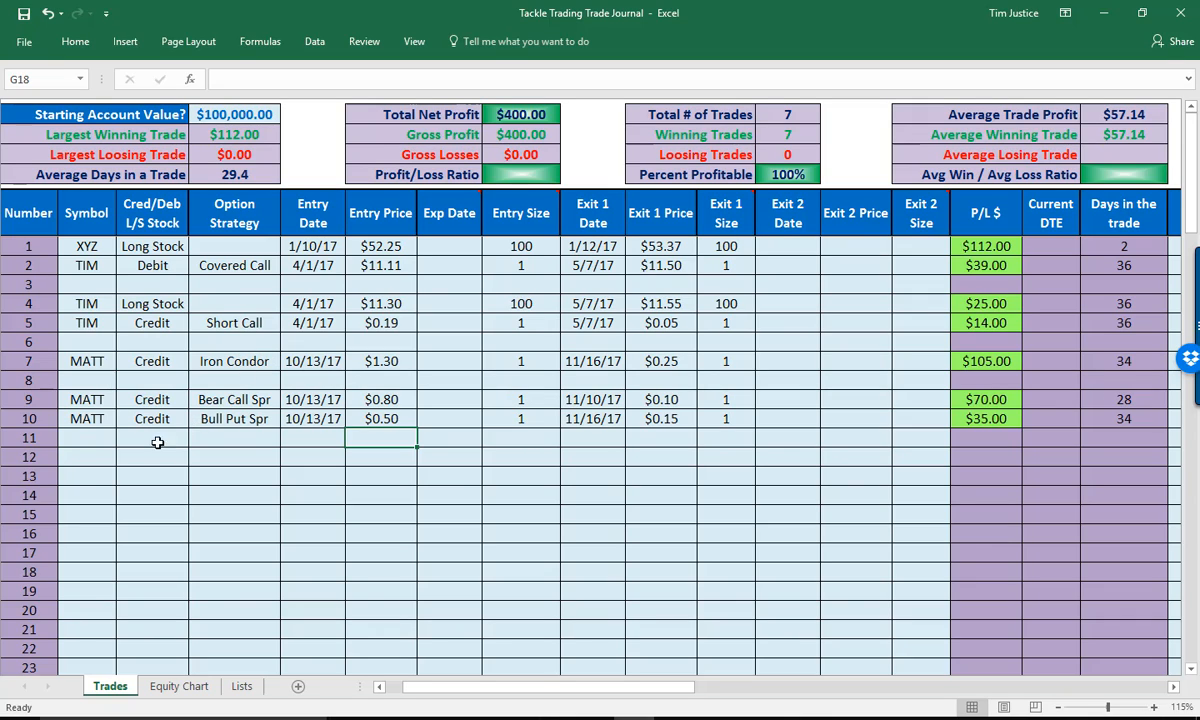
Start trade 12 with the symbol GINO, Cred/Deb type Debit and option strategy Long Call
{"action": "left_click", "coordinate": [93, 462]}
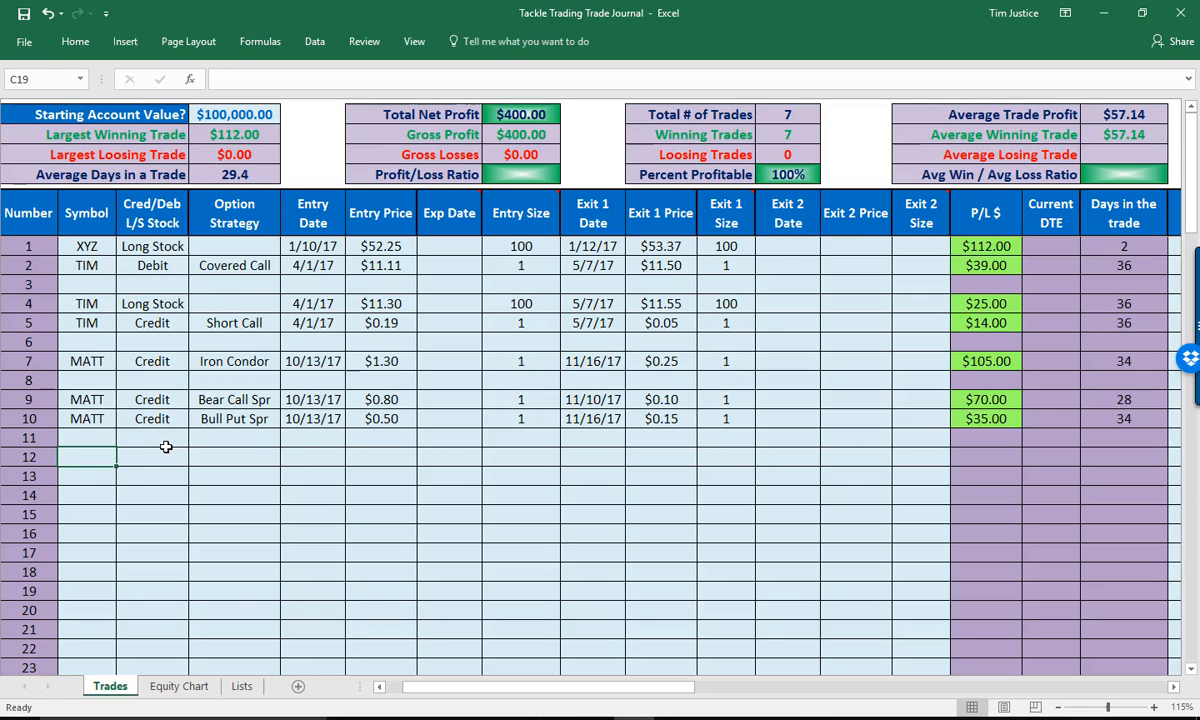
{"action": "type", "text": "GINO"}
{"action": "key", "text": "Tab"}
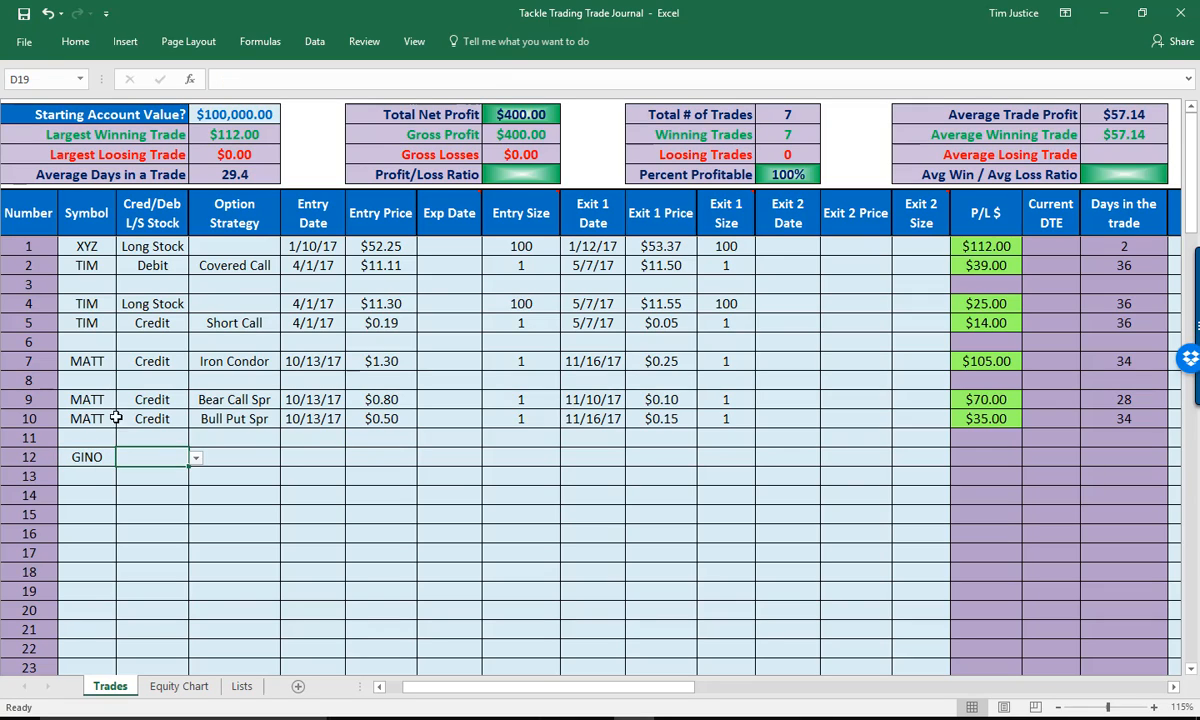
{"action": "left_click", "coordinate": [195, 458]}
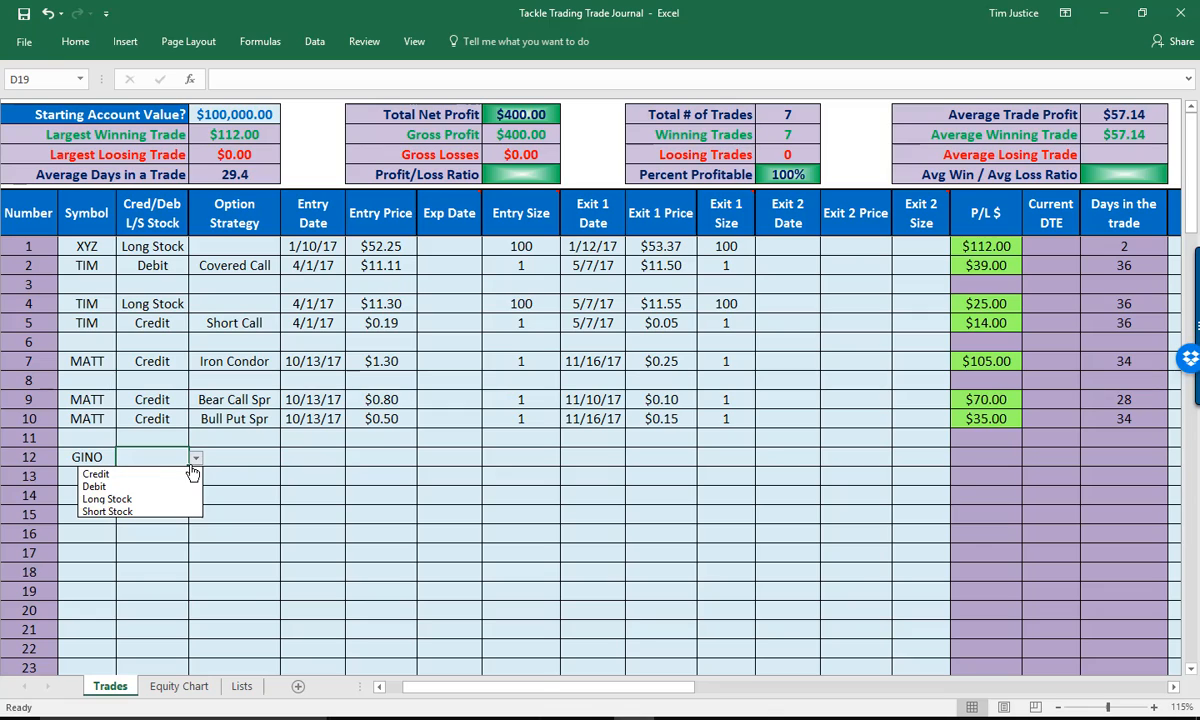
{"action": "left_click", "coordinate": [98, 486]}
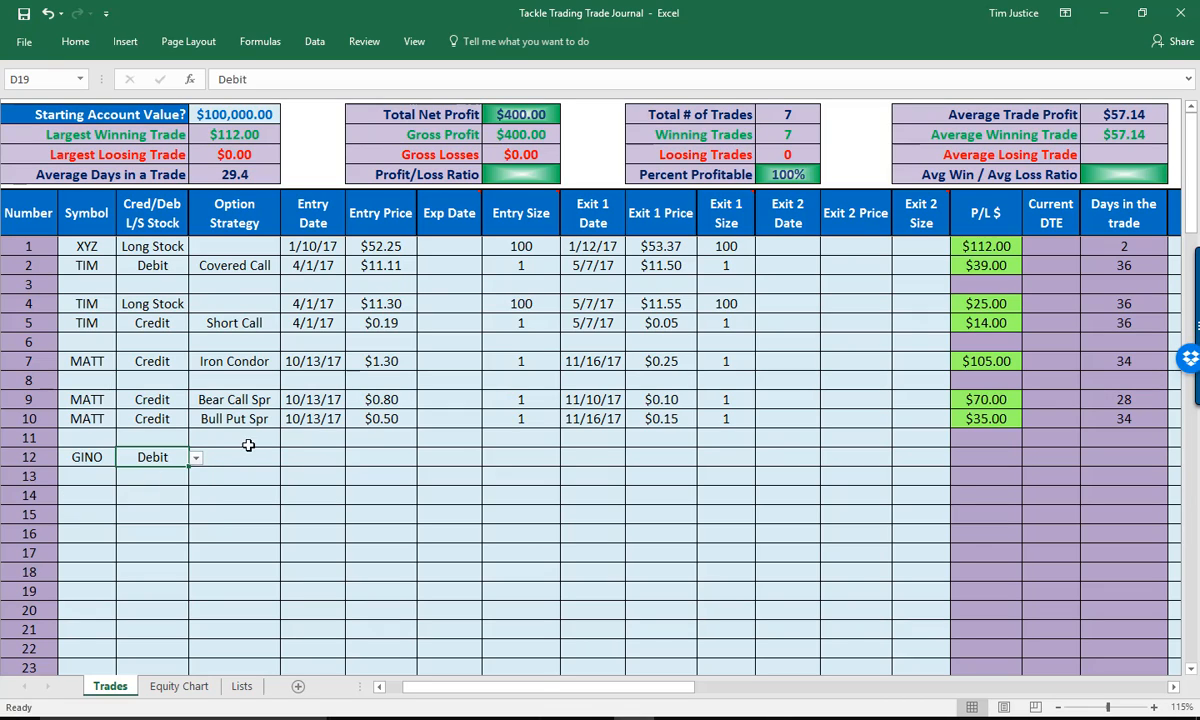
{"action": "left_click", "coordinate": [245, 456]}
{"action": "left_click", "coordinate": [287, 457]}
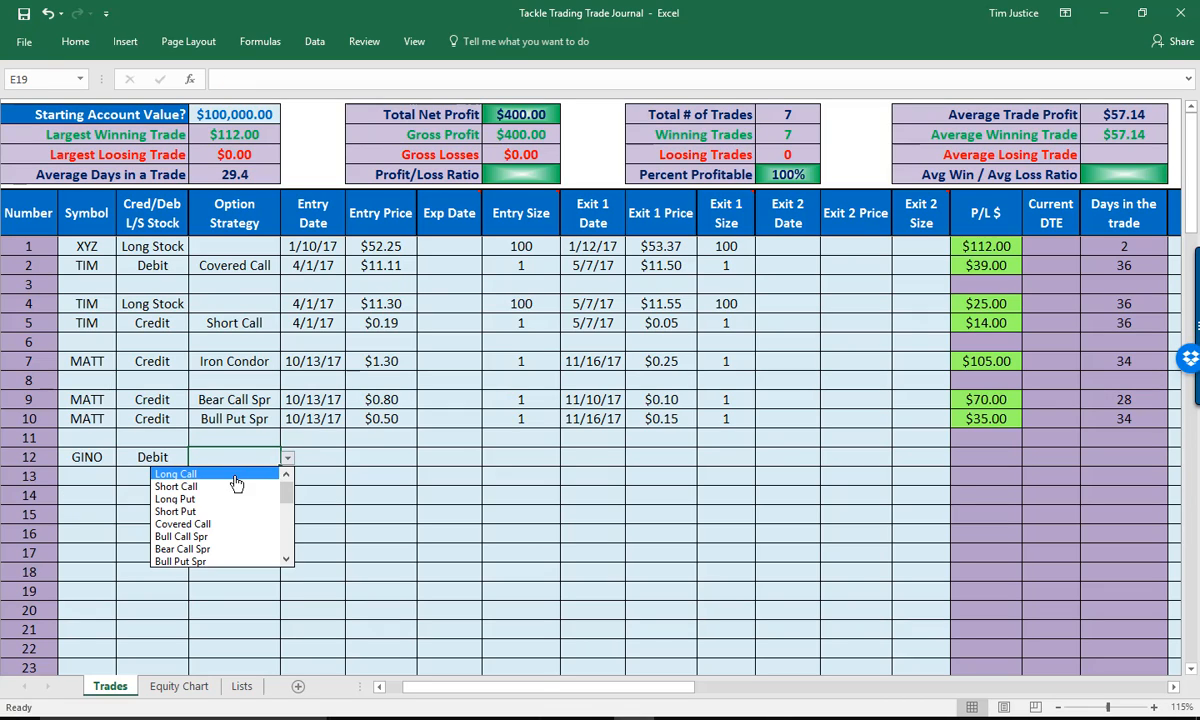
{"action": "left_click", "coordinate": [245, 474]}
Record trade 12's entry with date 2/14/18, price 5.10 and size 1, leaving the expiration date blank
{"action": "left_click", "coordinate": [325, 459]}
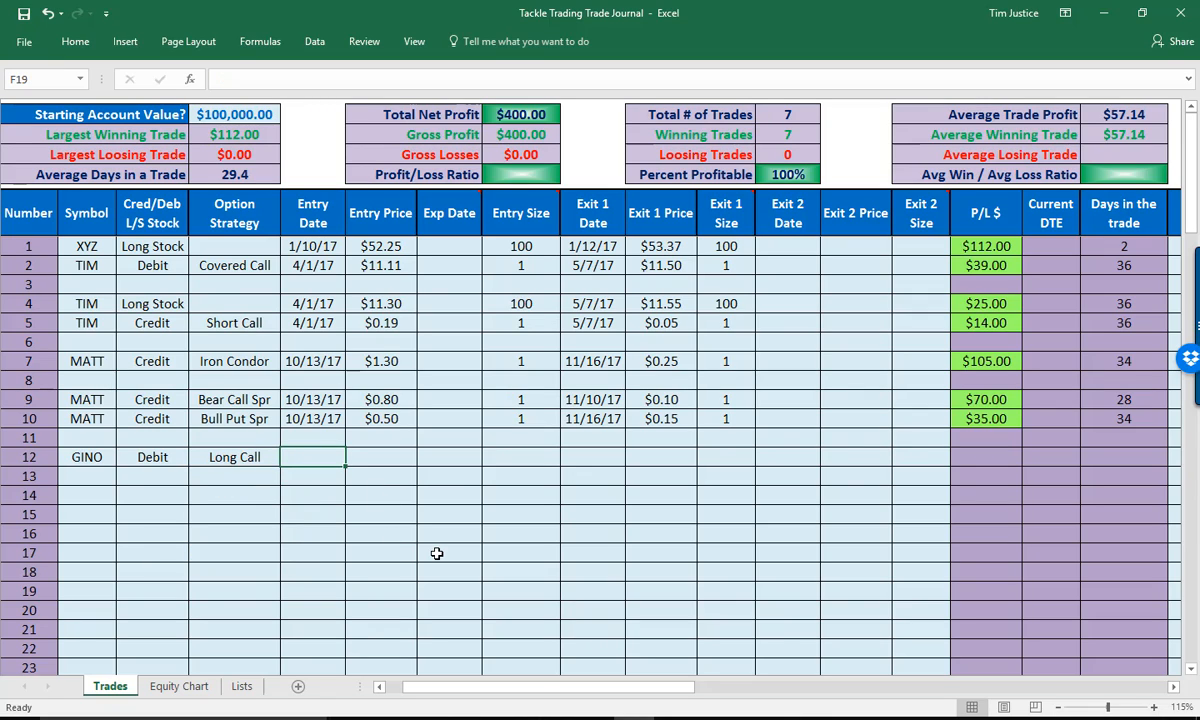
{"action": "type", "text": "2/14"}
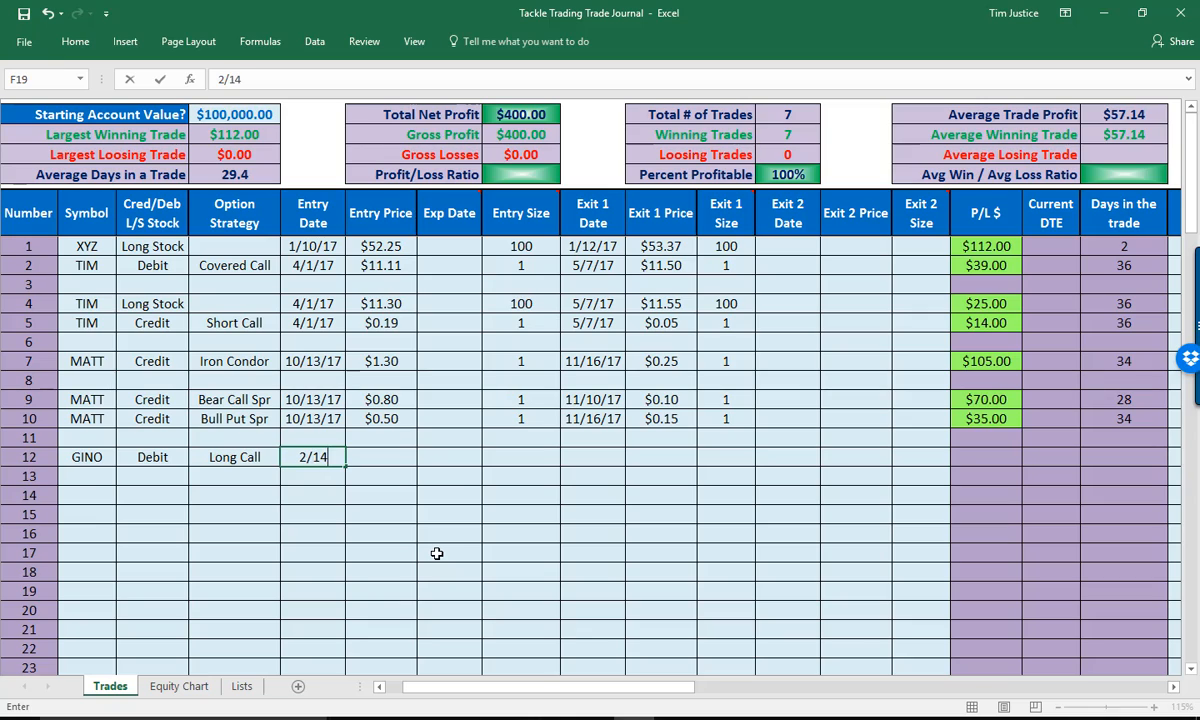
{"action": "type", "text": "/18"}
{"action": "key", "text": "Tab"}
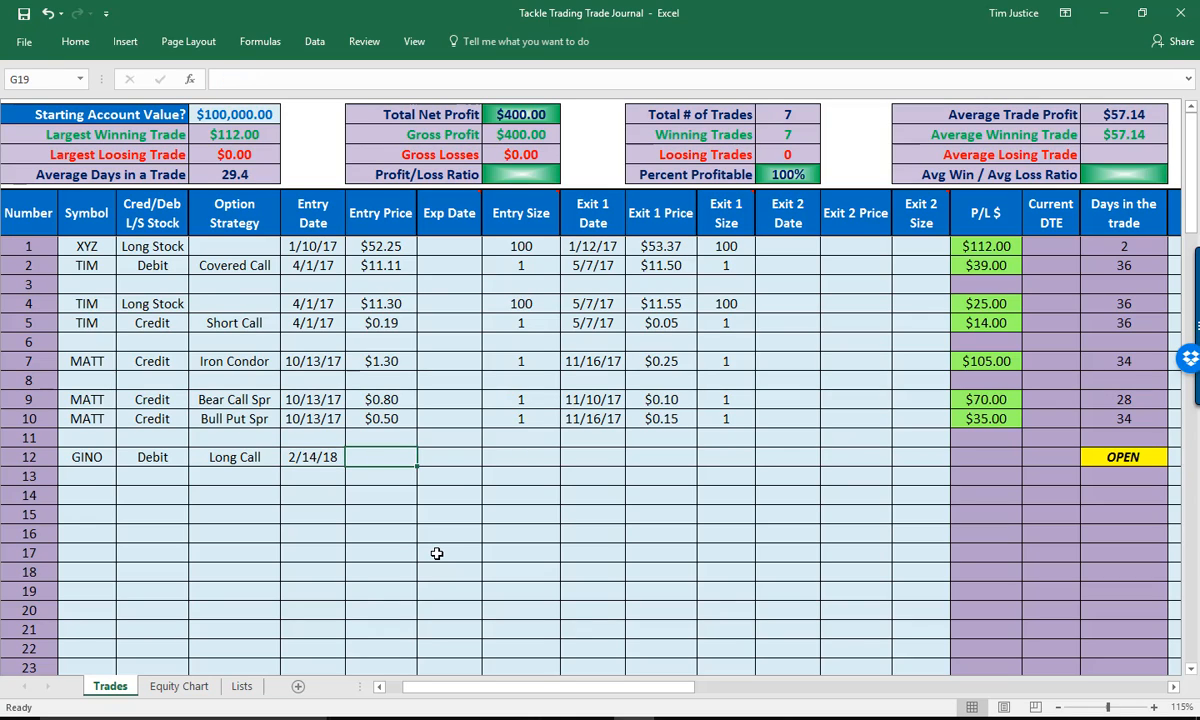
{"action": "type", "text": "5.10"}
{"action": "key", "text": "Tab"}
{"action": "key", "text": "Tab"}
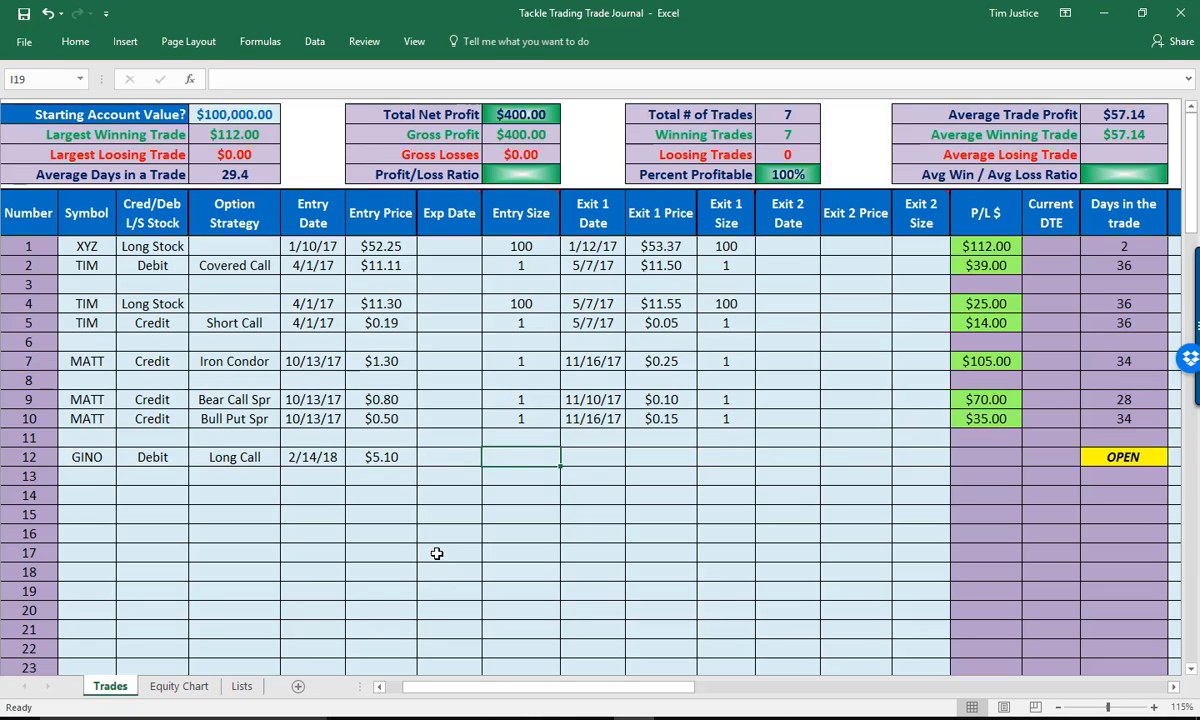
{"action": "type", "text": "1"}
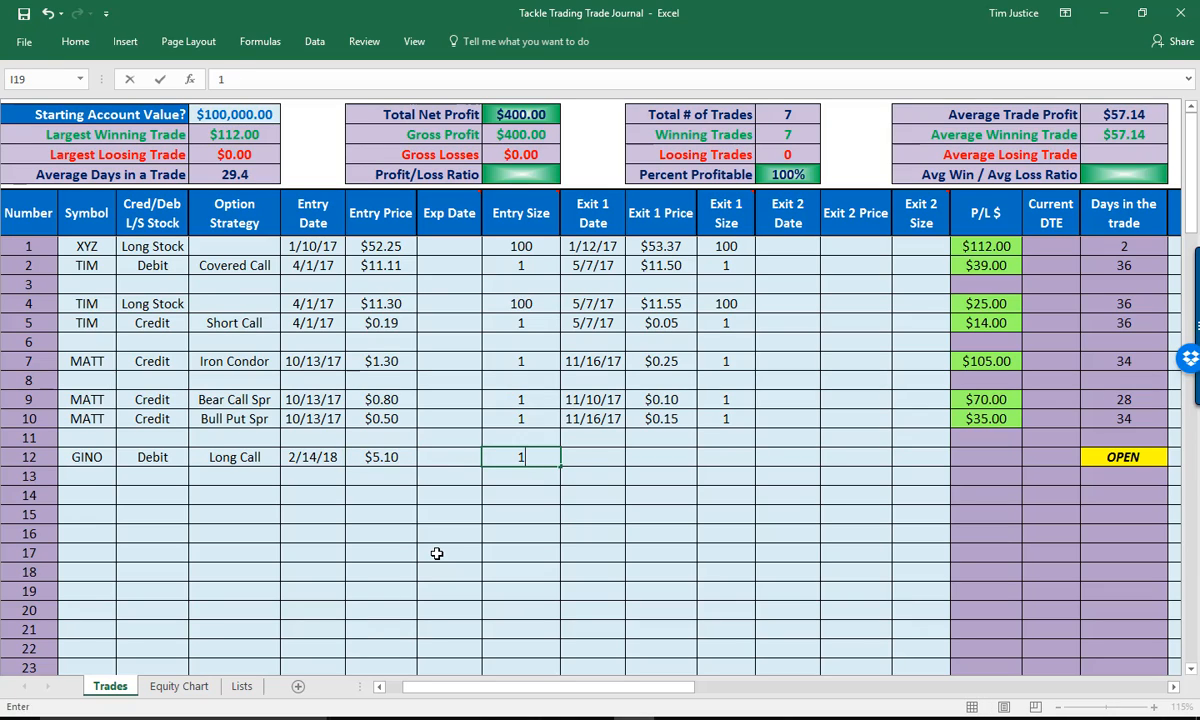
{"action": "key", "text": "Tab"}
Record trade 12's first exit with date 2/16/18, price 4.40 and size 1
{"action": "type", "text": "2/"}
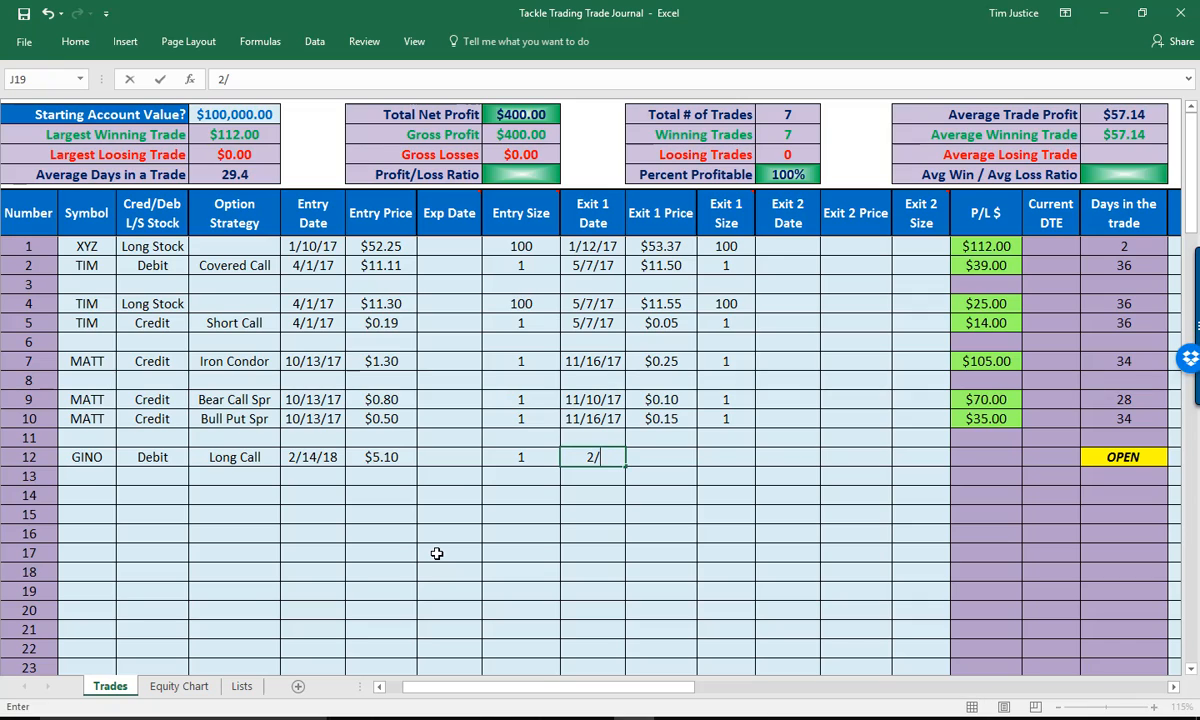
{"action": "type", "text": "16/18"}
{"action": "key", "text": "Tab"}
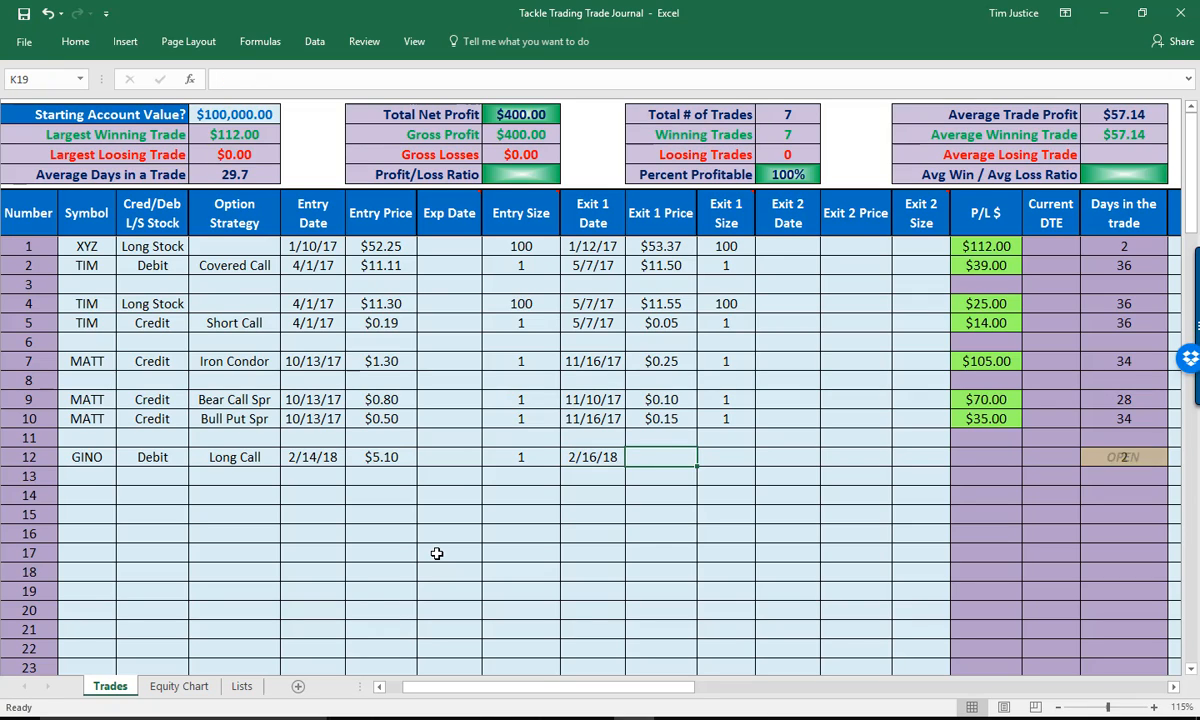
{"action": "type", "text": "4.40"}
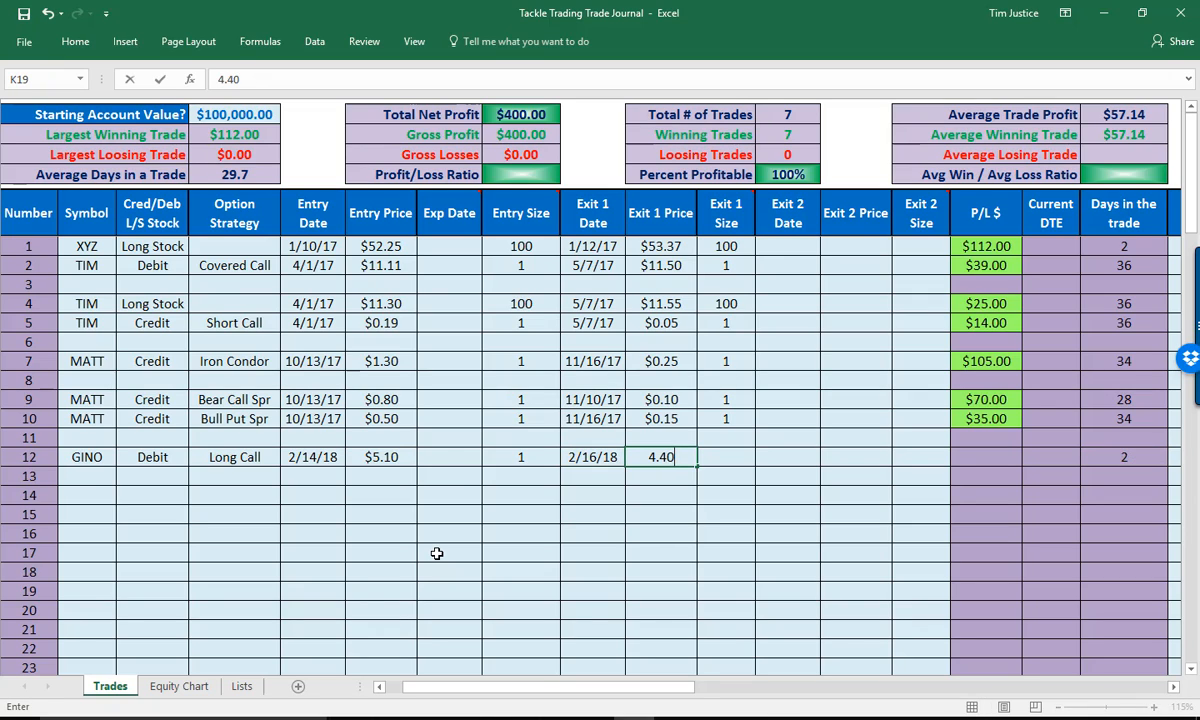
{"action": "key", "text": "Tab"}
{"action": "type", "text": "1"}
{"action": "key", "text": "Return"}
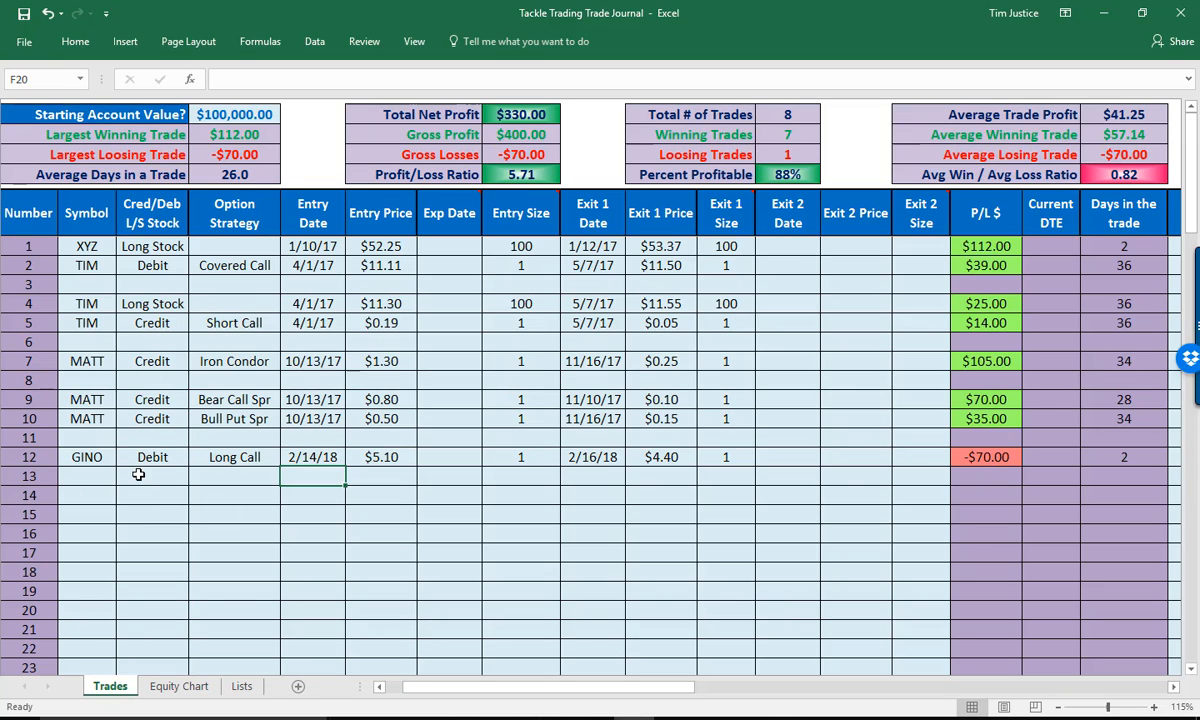
Start trade 14 with the symbol NOAH, Cred/Deb type Credit and option strategy Short Put
{"action": "double_click", "coordinate": [94, 487]}
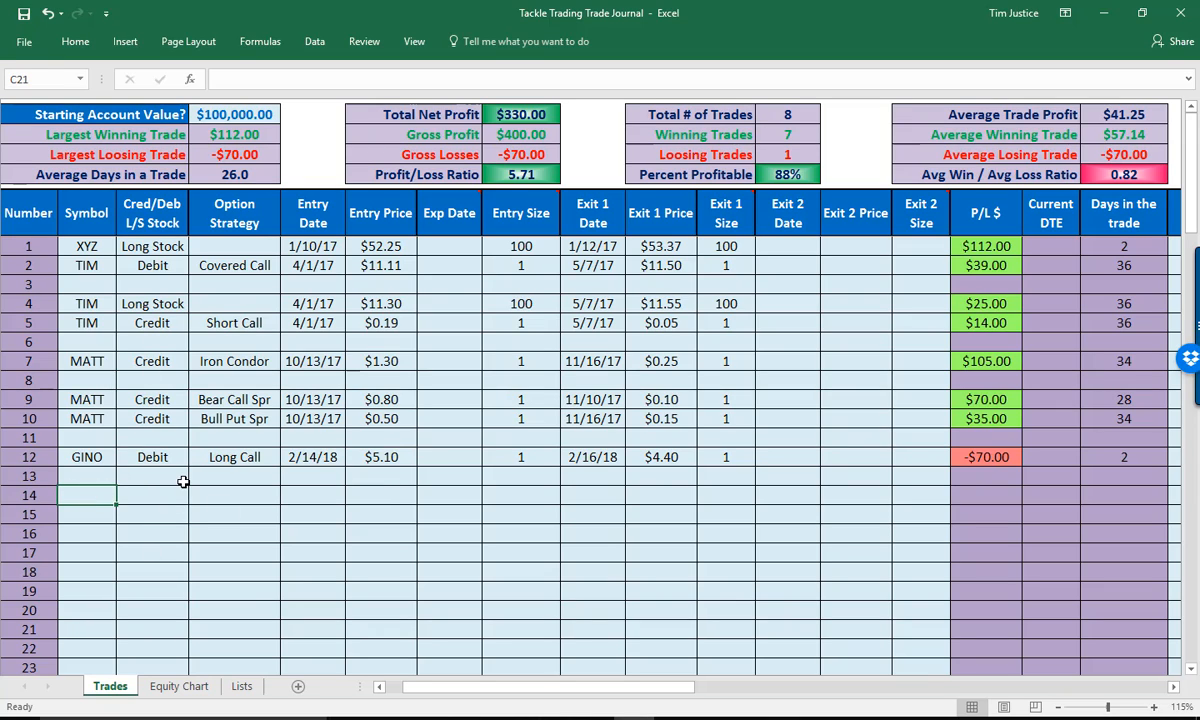
{"action": "type", "text": "NOAH"}
{"action": "key", "text": "Tab"}
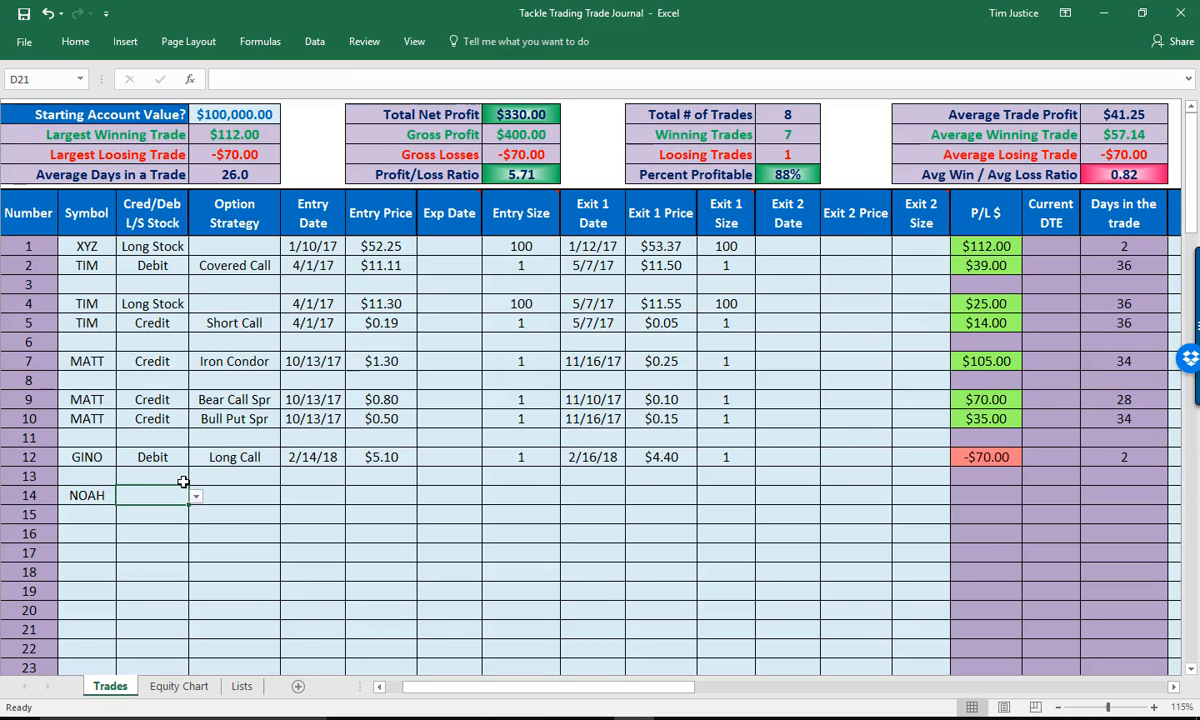
{"action": "left_click", "coordinate": [196, 496]}
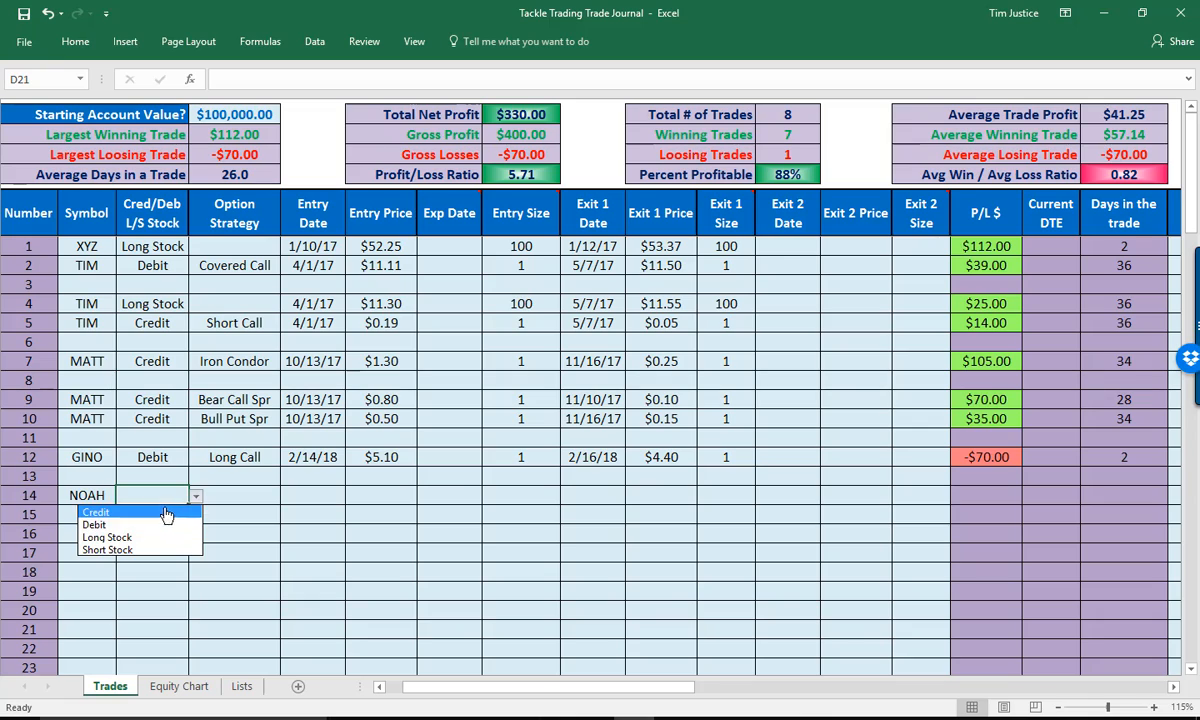
{"action": "left_click", "coordinate": [160, 513]}
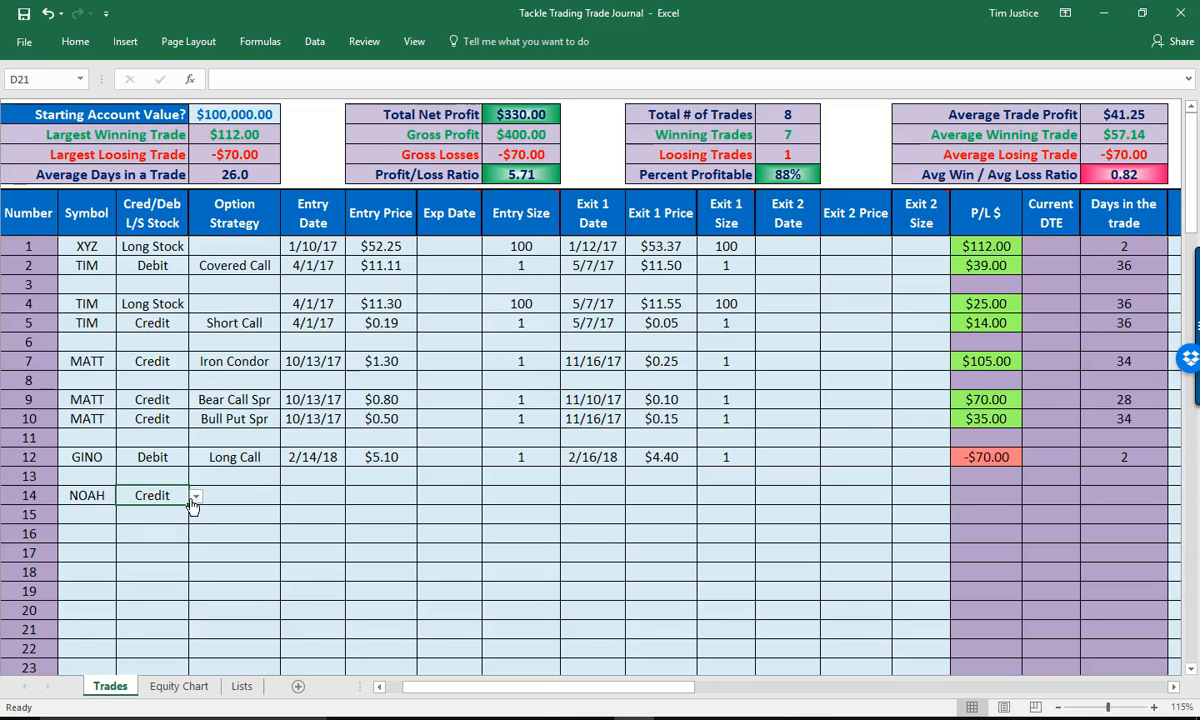
{"action": "left_click", "coordinate": [231, 493]}
{"action": "left_click", "coordinate": [288, 496]}
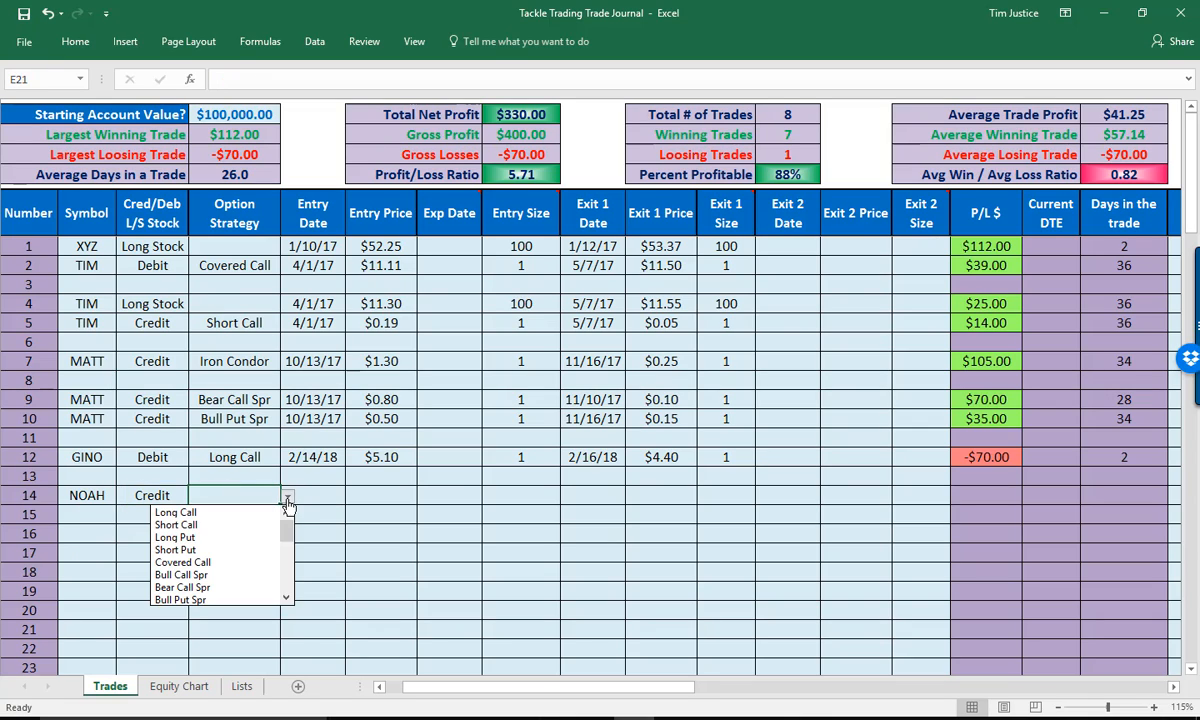
{"action": "left_click", "coordinate": [224, 550]}
{"action": "key", "text": "Tab"}
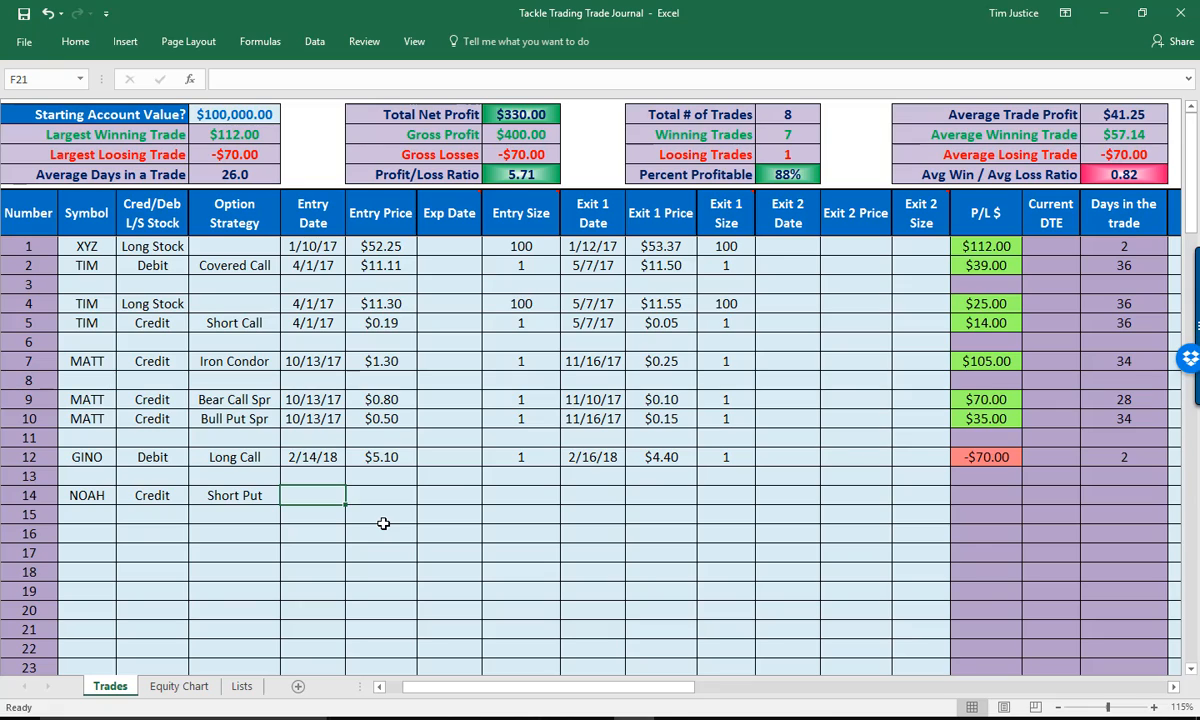
Record trade 14's entry with date 6/16/18, price 0.80 and size 7, leaving the expiration date blank
{"action": "type", "text": "6/"}
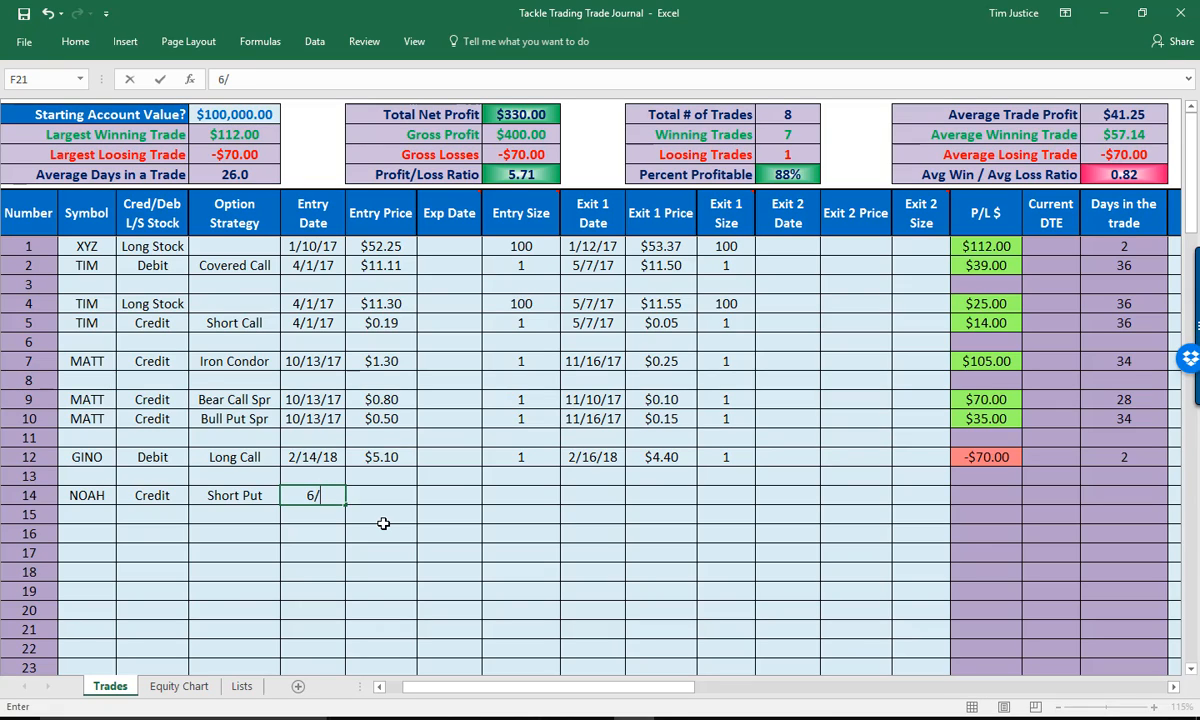
{"action": "type", "text": "16/18"}
{"action": "key", "text": "Tab"}
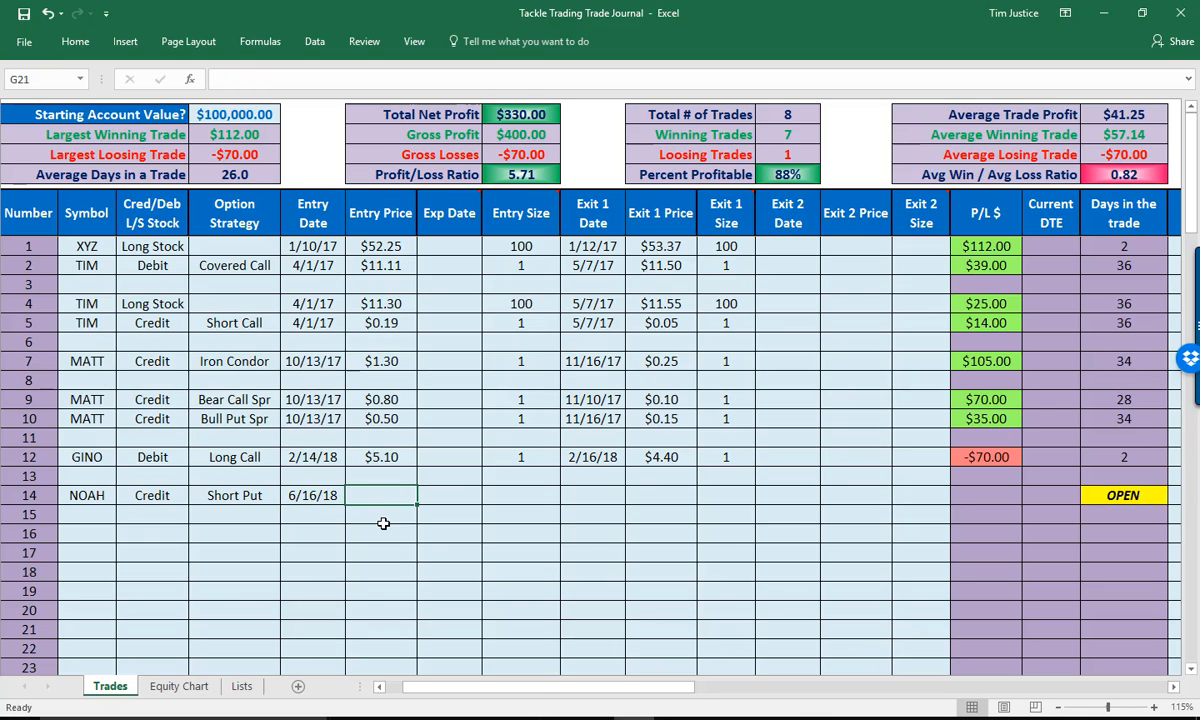
{"action": "type", "text": ".8"}
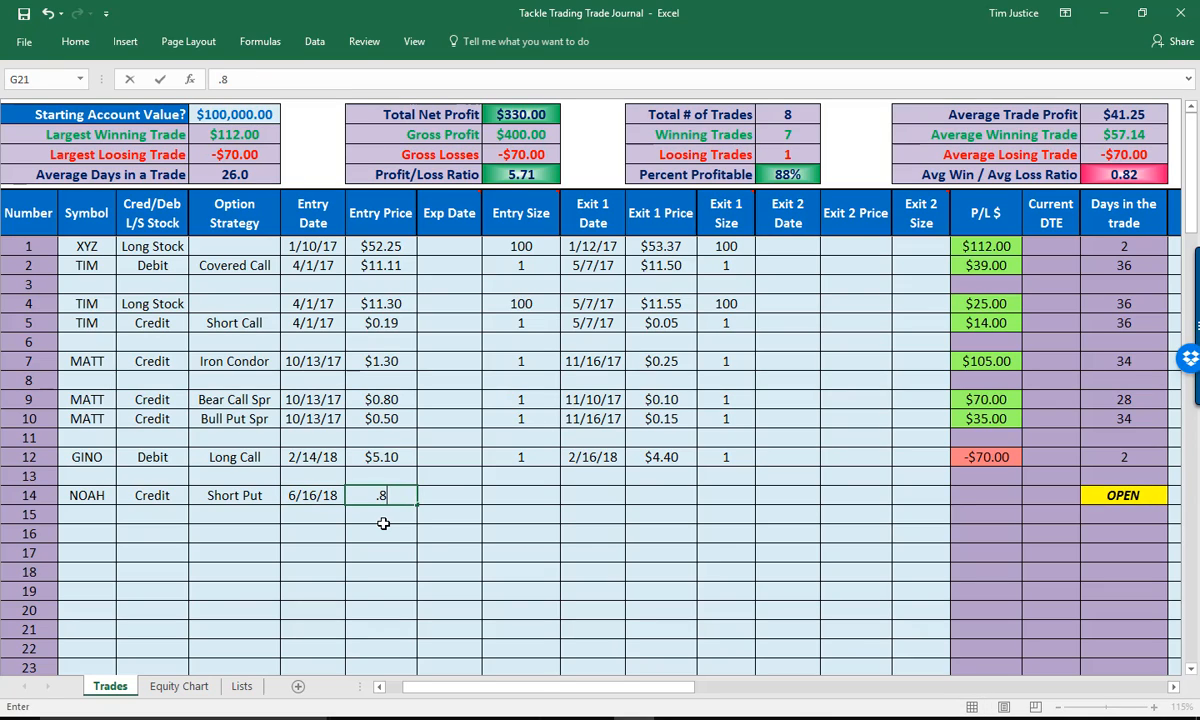
{"action": "key", "text": "Tab"}
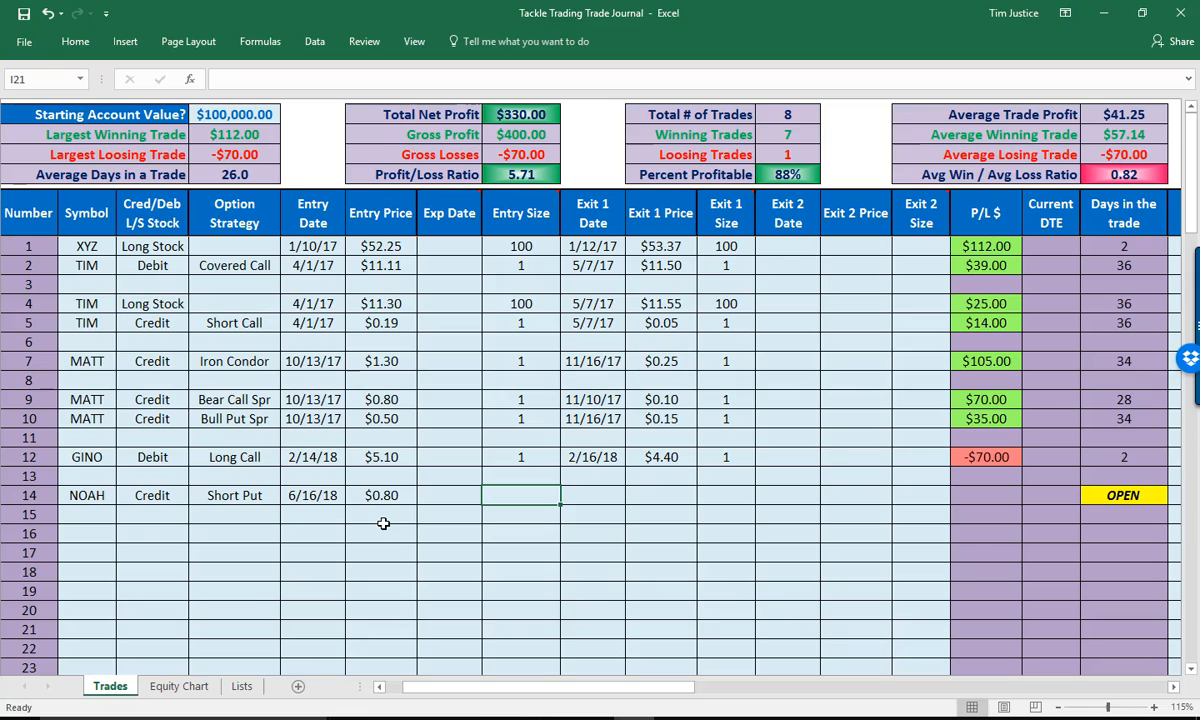
{"action": "type", "text": "7"}
{"action": "key", "text": "Tab"}
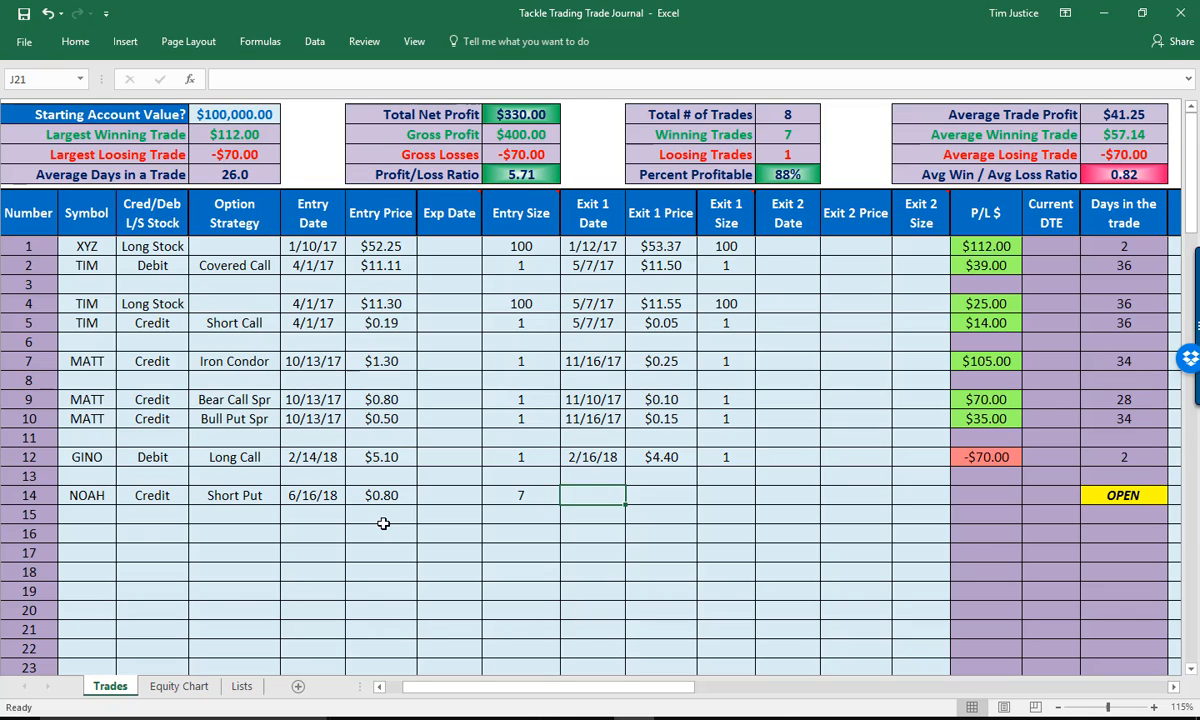
Record trade 14's first exit with date 6/30/18, price 0.25 and size 4
{"action": "type", "text": "6/30/18"}
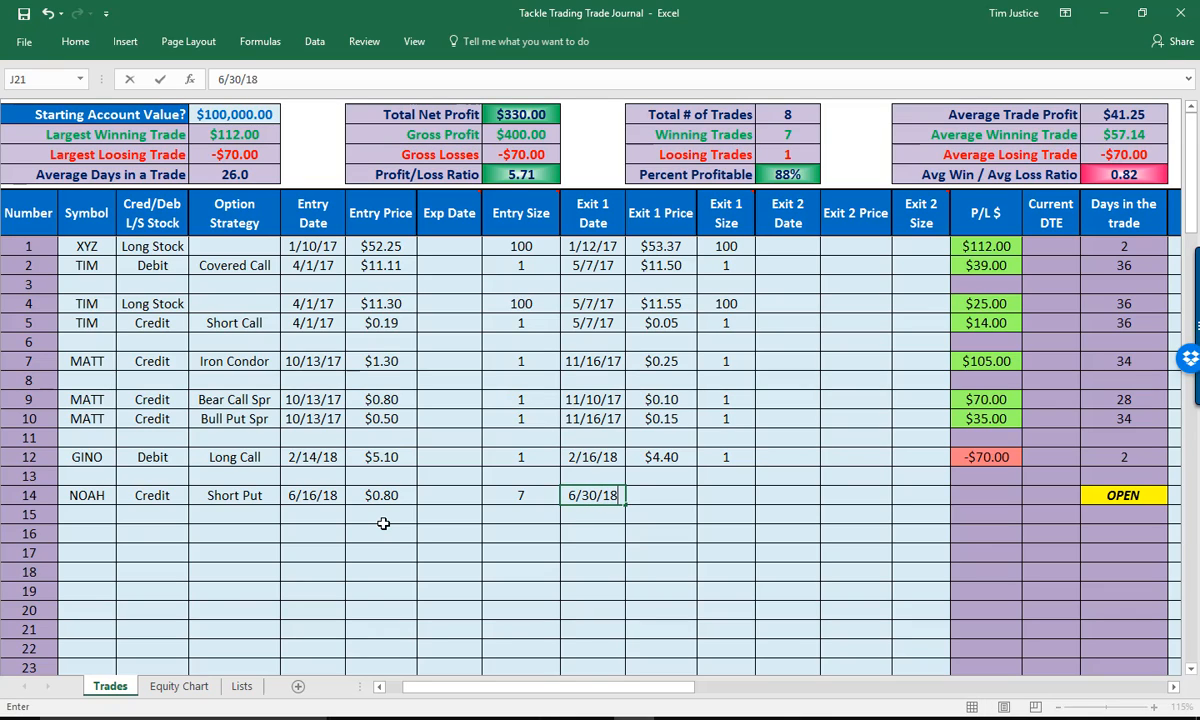
{"action": "key", "text": "Tab"}
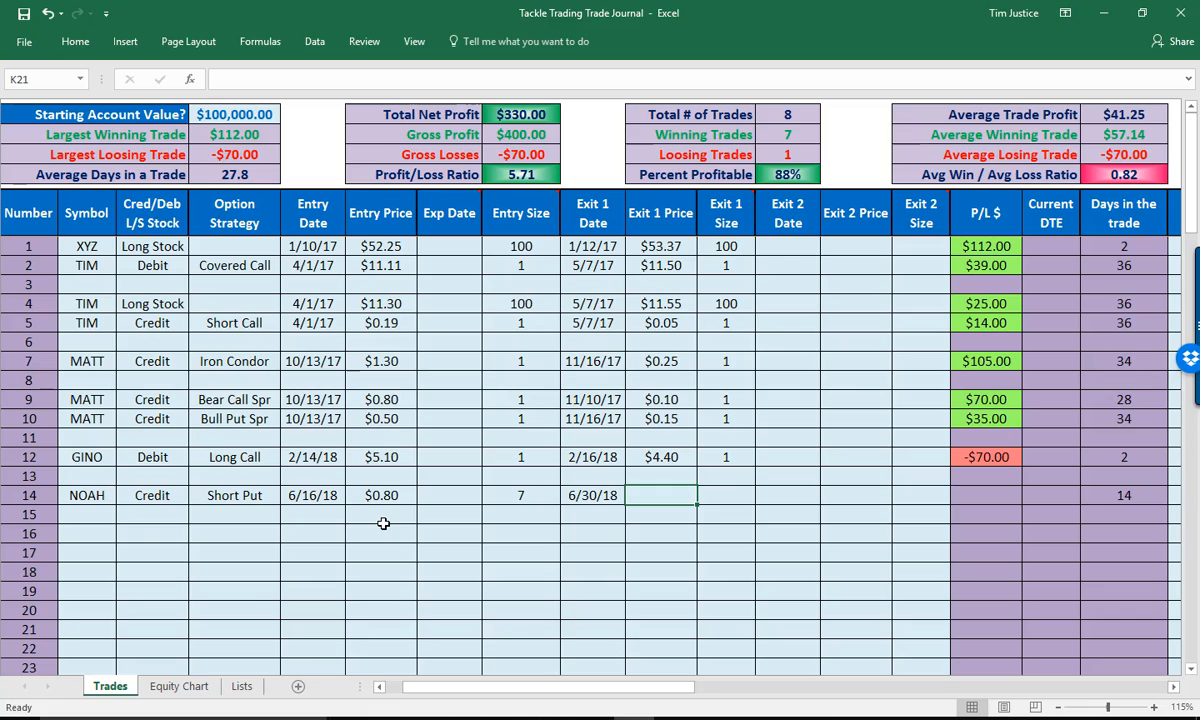
{"action": "type", "text": ".25"}
{"action": "key", "text": "Tab"}
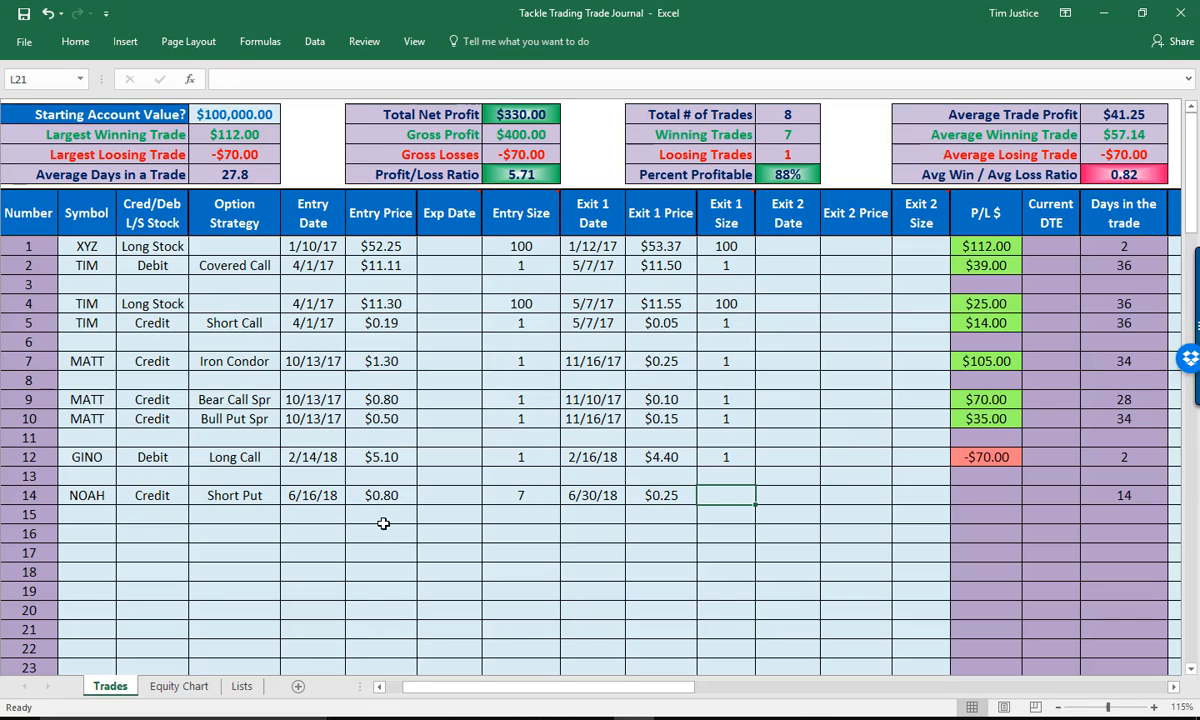
{"action": "type", "text": "4"}
{"action": "key", "text": "Tab"}
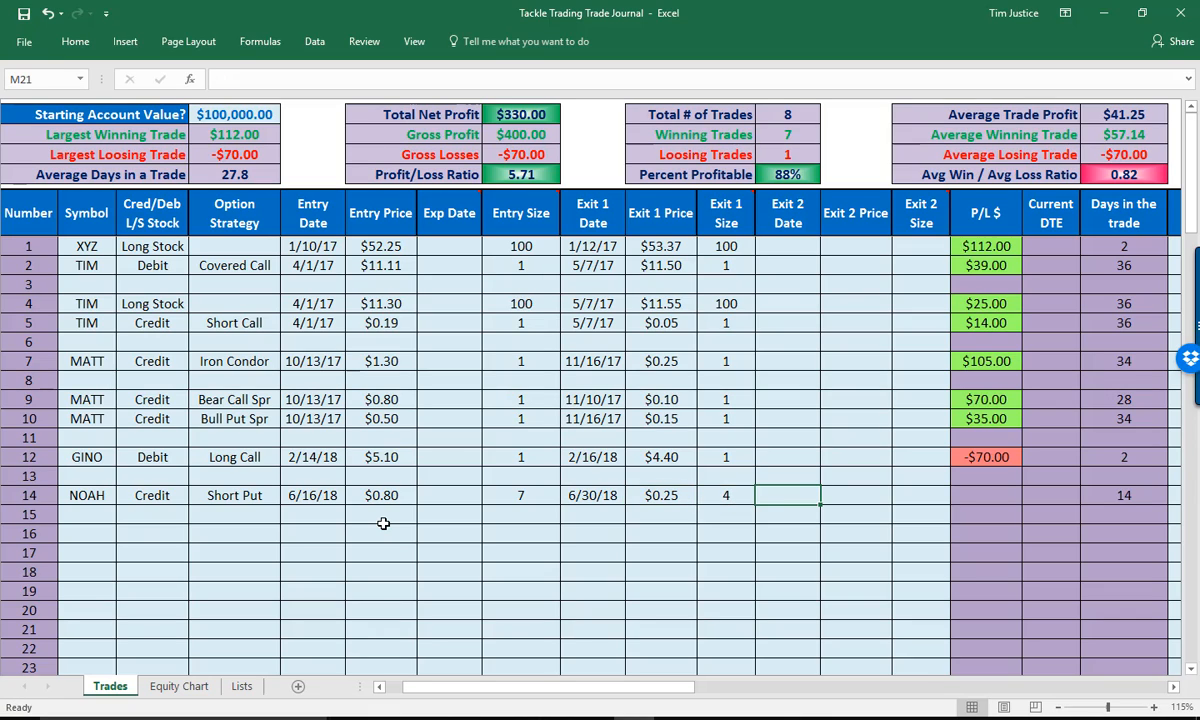
Record trade 14's second exit with date 7/7/18, price 0.05 and size 3
{"action": "type", "text": "6"}
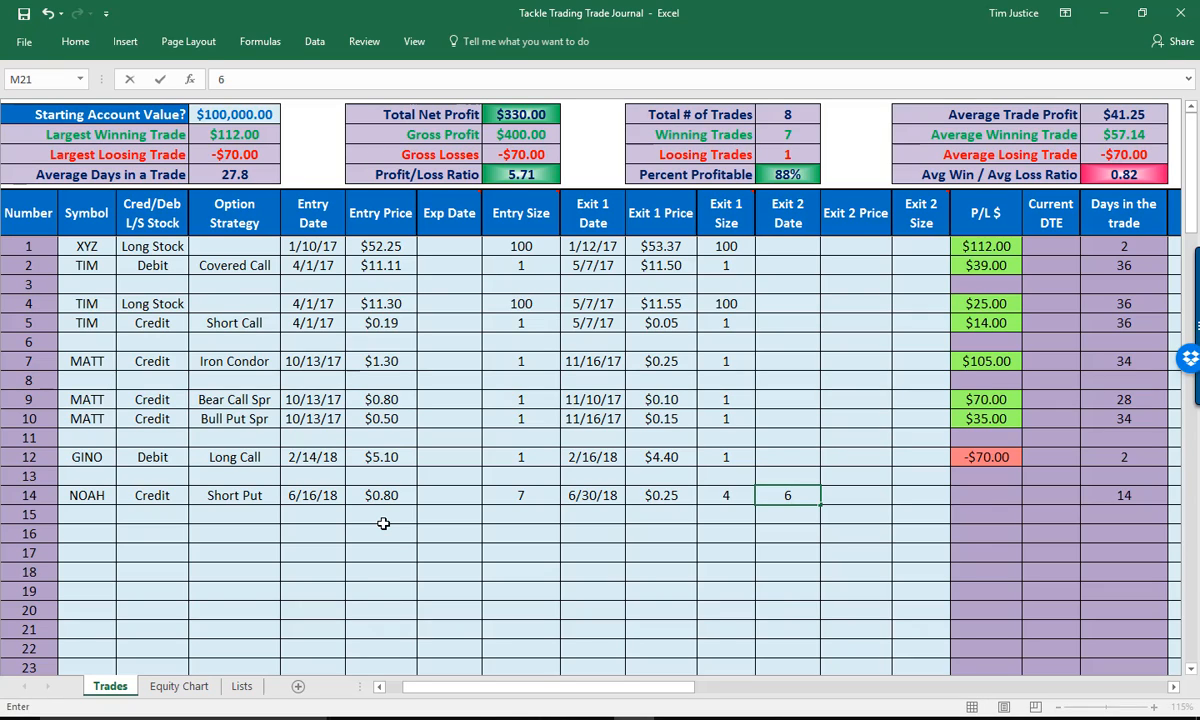
{"action": "type", "text": "7/7/18"}
{"action": "key", "text": "Tab"}
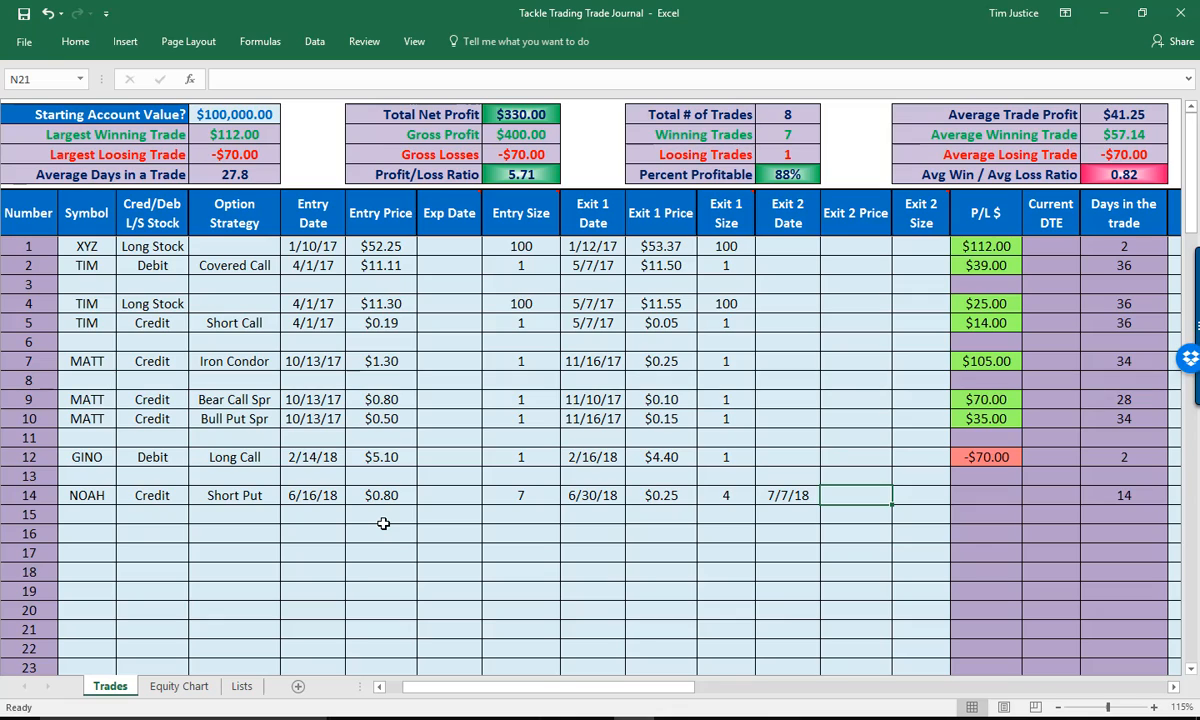
{"action": "type", "text": ".05"}
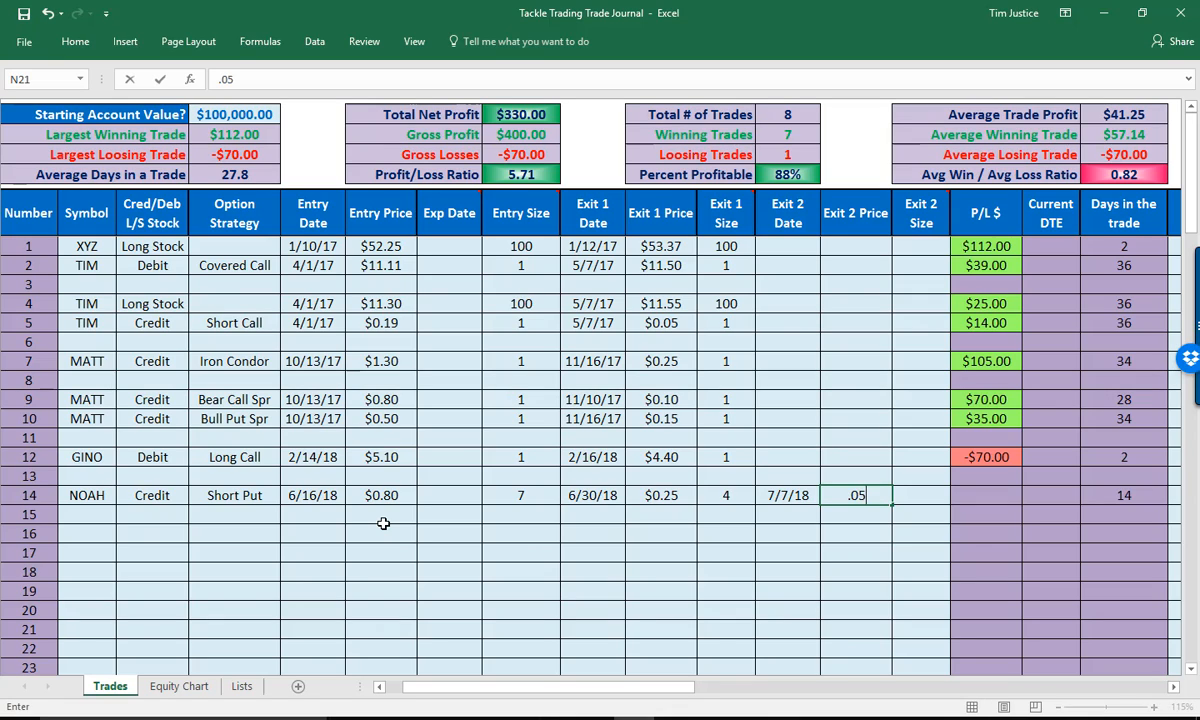
{"action": "key", "text": "Tab"}
{"action": "type", "text": "3"}
{"action": "key", "text": "ctrl+Return"}
{"action": "key", "text": "Return"}
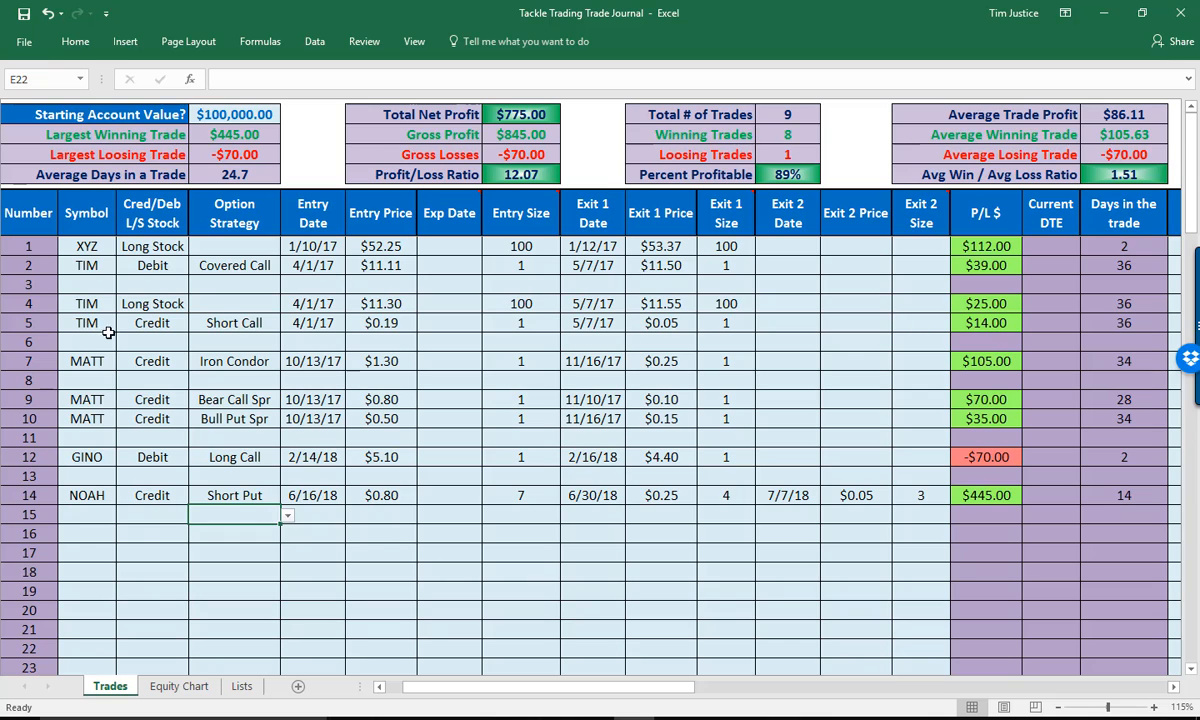
Examine the journal's remaining trade rows, the Equity Chart sheet and the strategy lists on the Lists sheet, then return to Trades
{"action": "scroll", "coordinate": [134, 320], "scroll_direction": "down", "scroll_amount": 11}
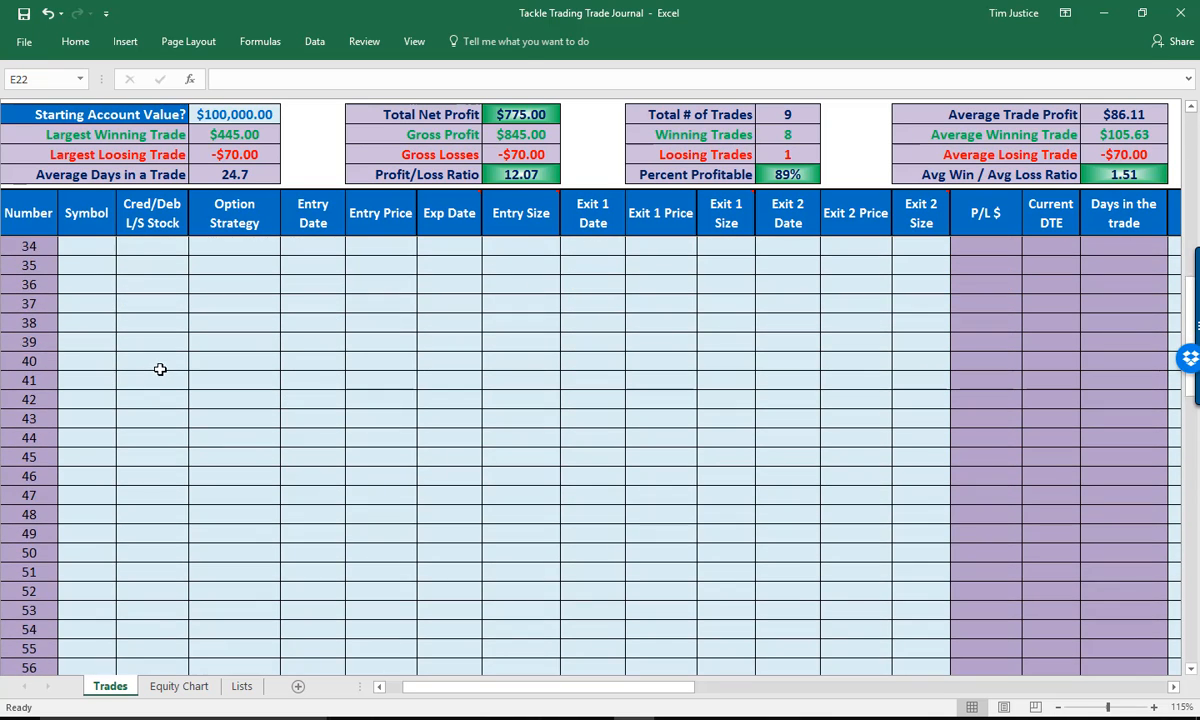
{"action": "scroll", "coordinate": [160, 380], "scroll_direction": "down", "scroll_amount": 13}
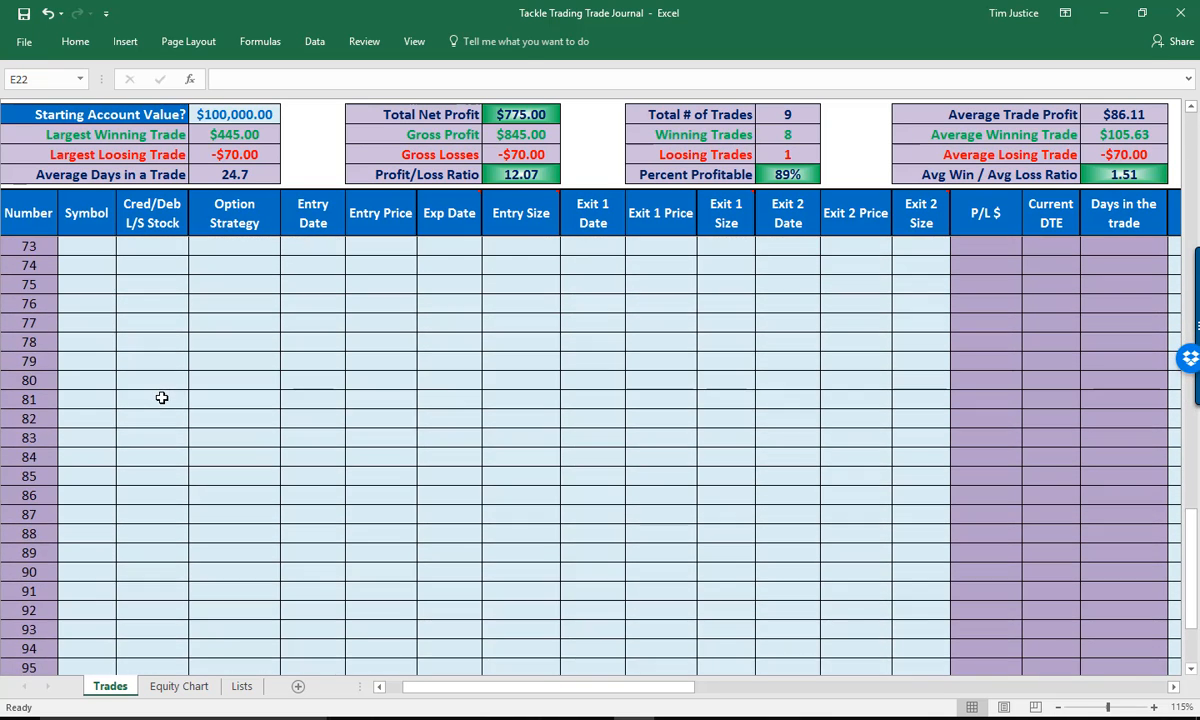
{"action": "scroll", "coordinate": [161, 398], "scroll_direction": "down", "scroll_amount": 4}
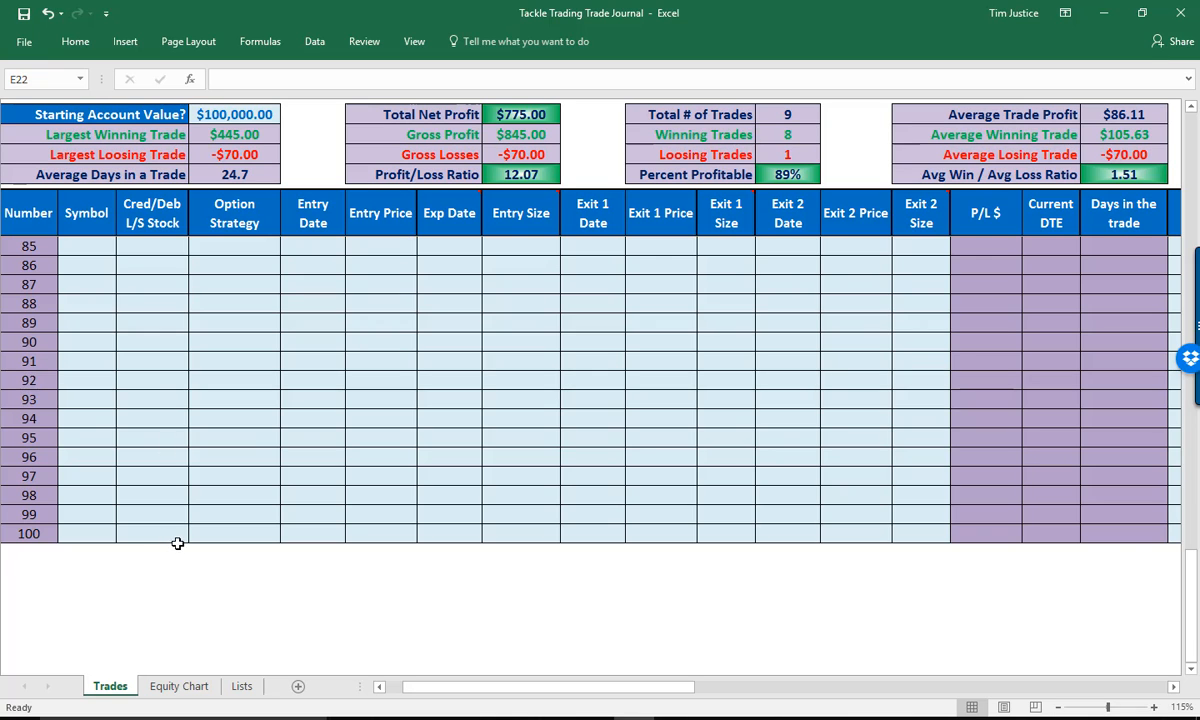
{"action": "scroll", "coordinate": [180, 540], "scroll_direction": "up", "scroll_amount": 20}
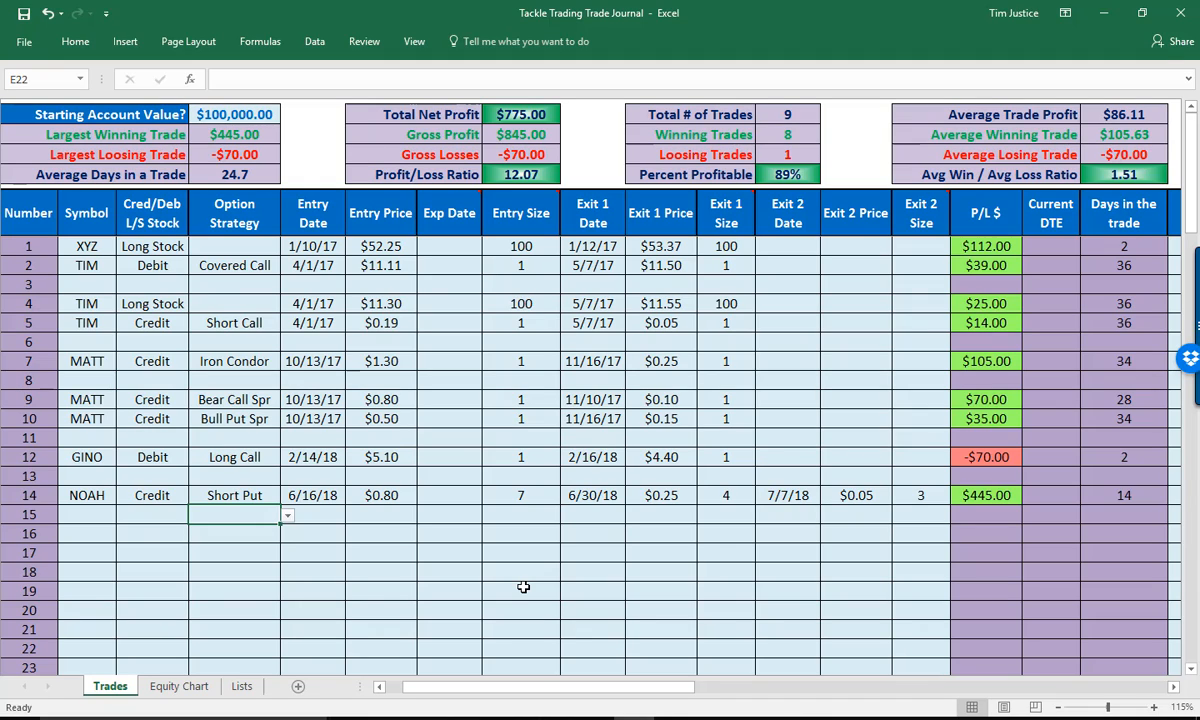
{"action": "left_click", "coordinate": [169, 690]}
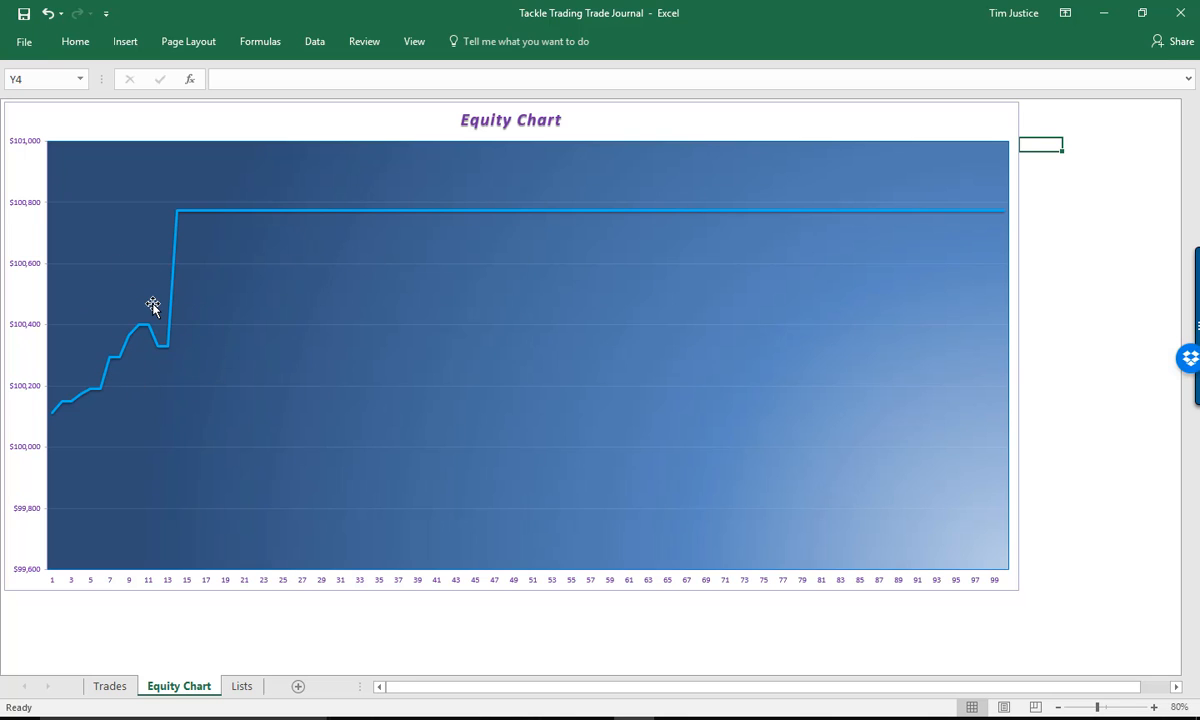
{"action": "left_click", "coordinate": [241, 686]}
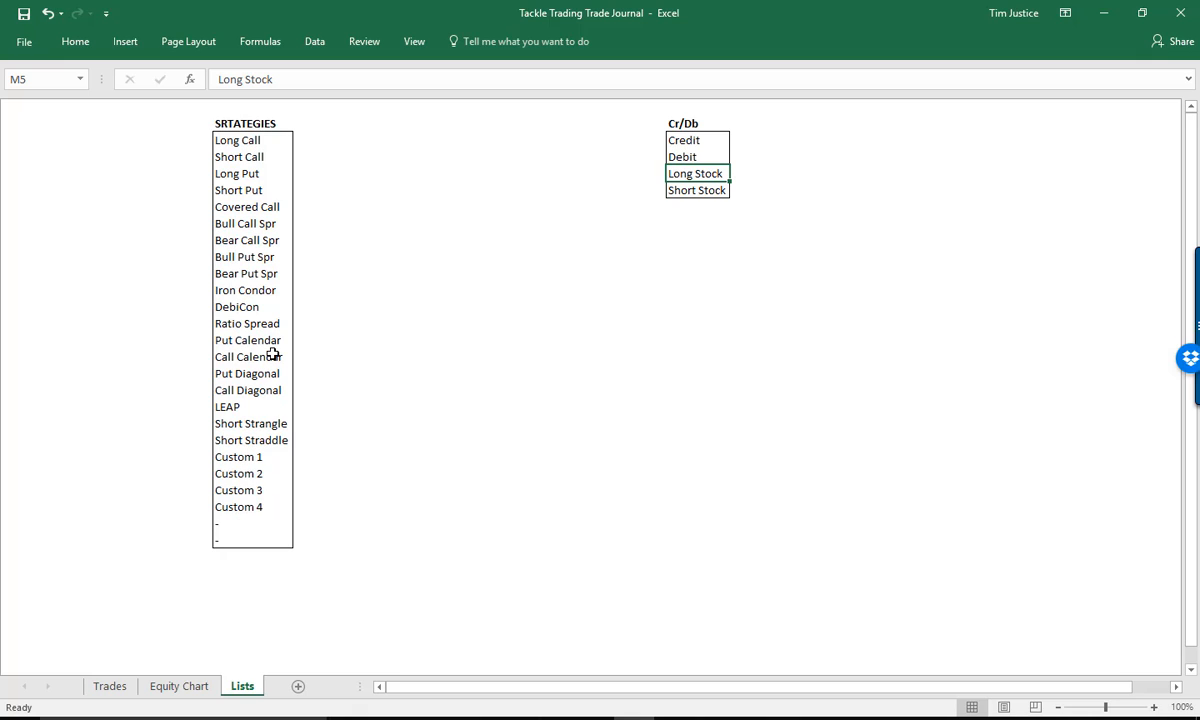
{"action": "left_click", "coordinate": [111, 687]}
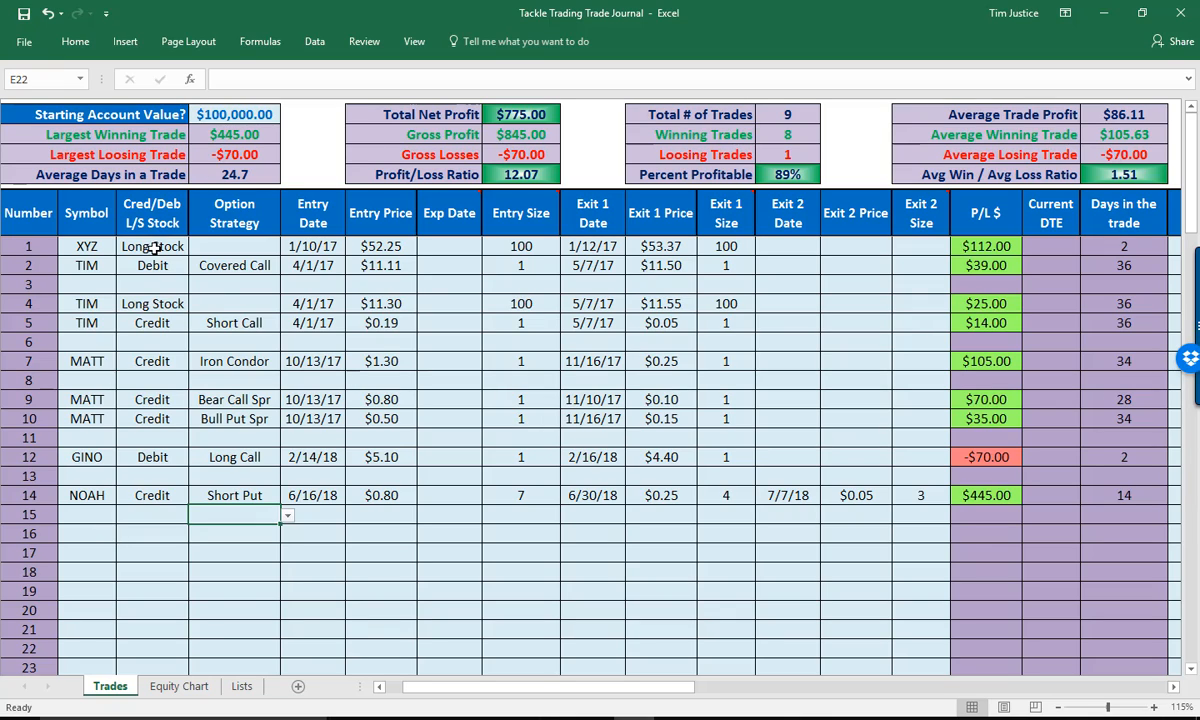
Start trade 16 with the symbol TIM and the type Short Stock, leaving the option strategy blank
{"action": "left_click", "coordinate": [88, 530]}
{"action": "type", "text": "TIM"}
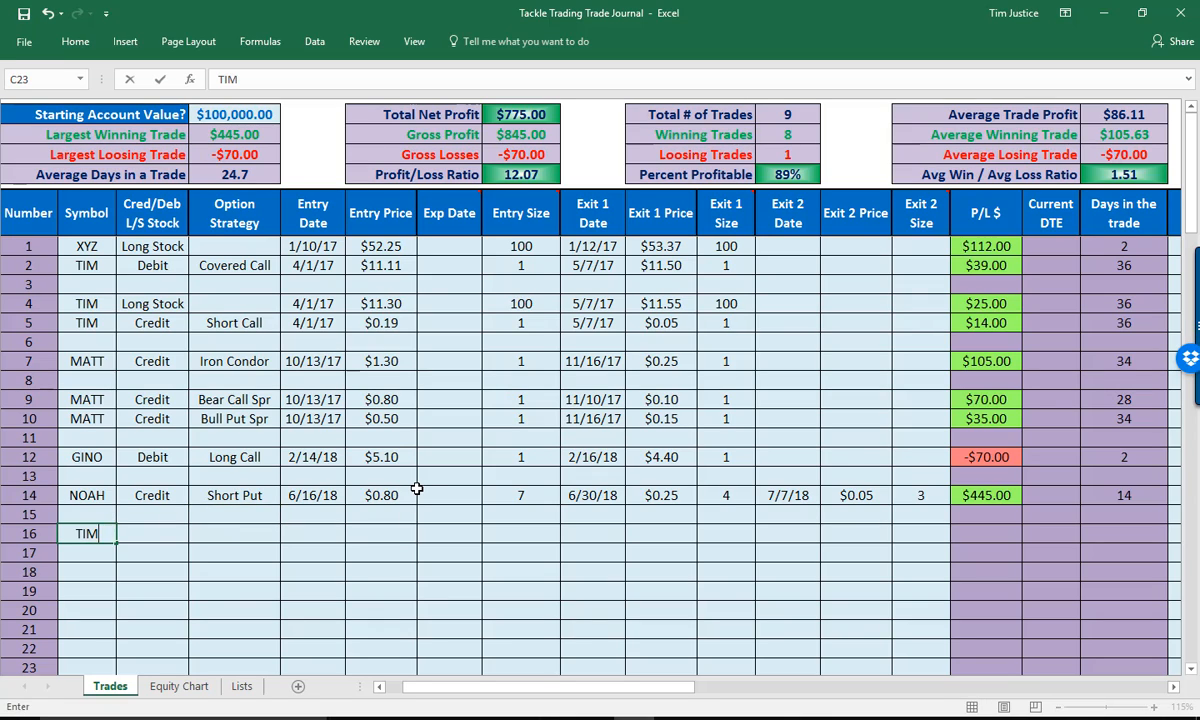
{"action": "key", "text": "Tab"}
{"action": "left_click", "coordinate": [196, 535]}
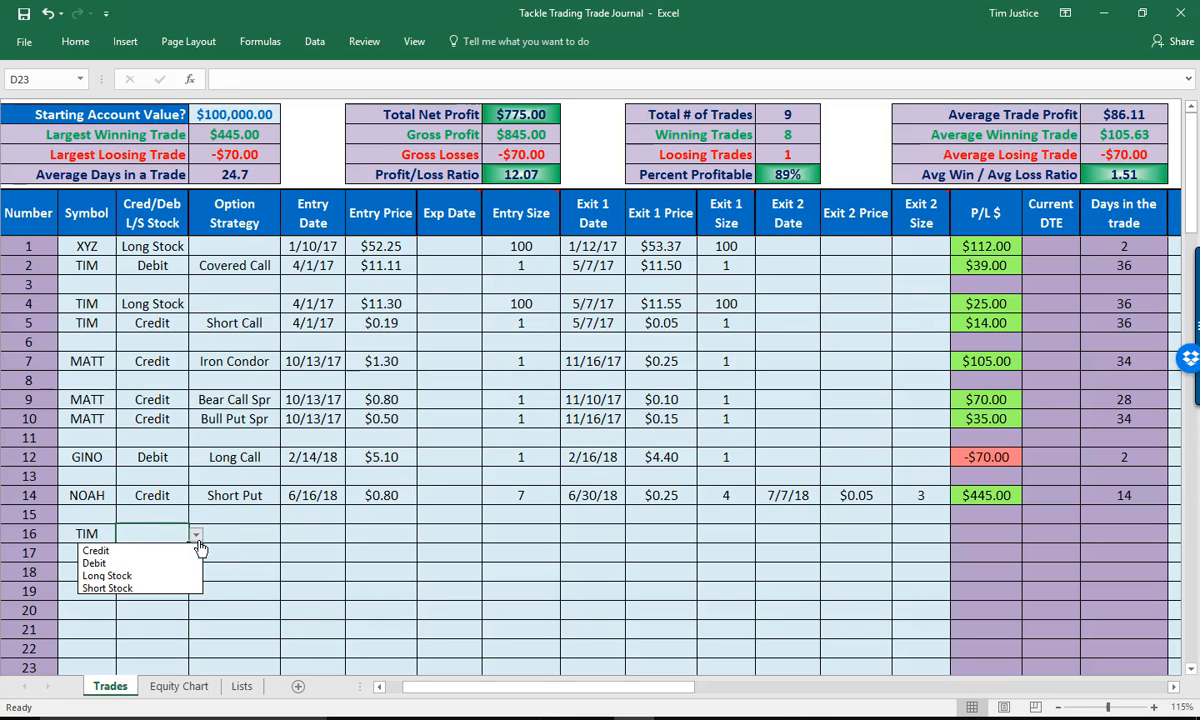
{"action": "left_click", "coordinate": [158, 588]}
{"action": "key", "text": "Tab"}
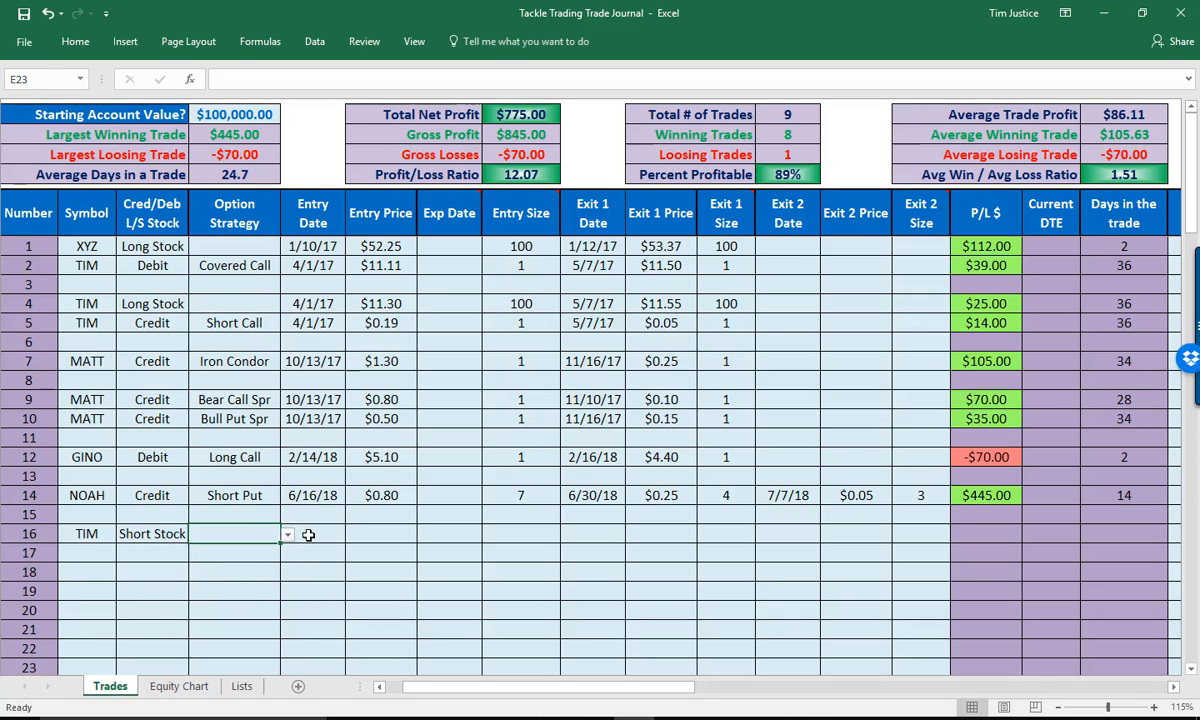
{"action": "left_click", "coordinate": [287, 535]}
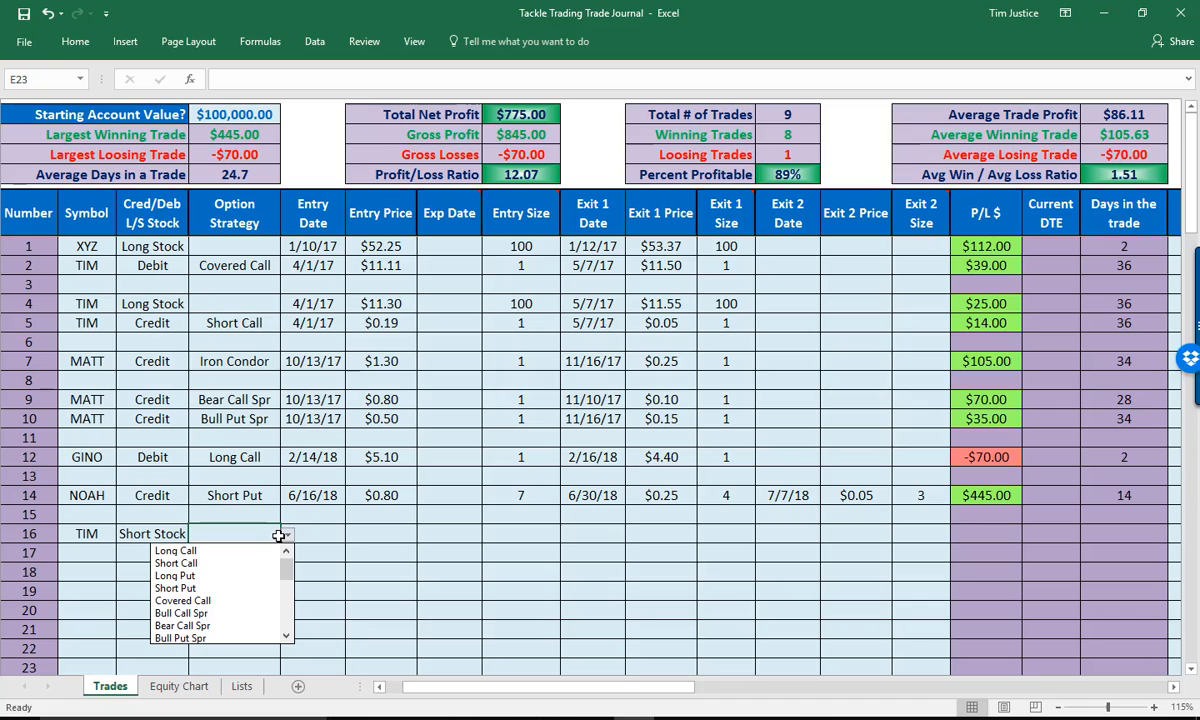
{"action": "left_click", "coordinate": [318, 535]}
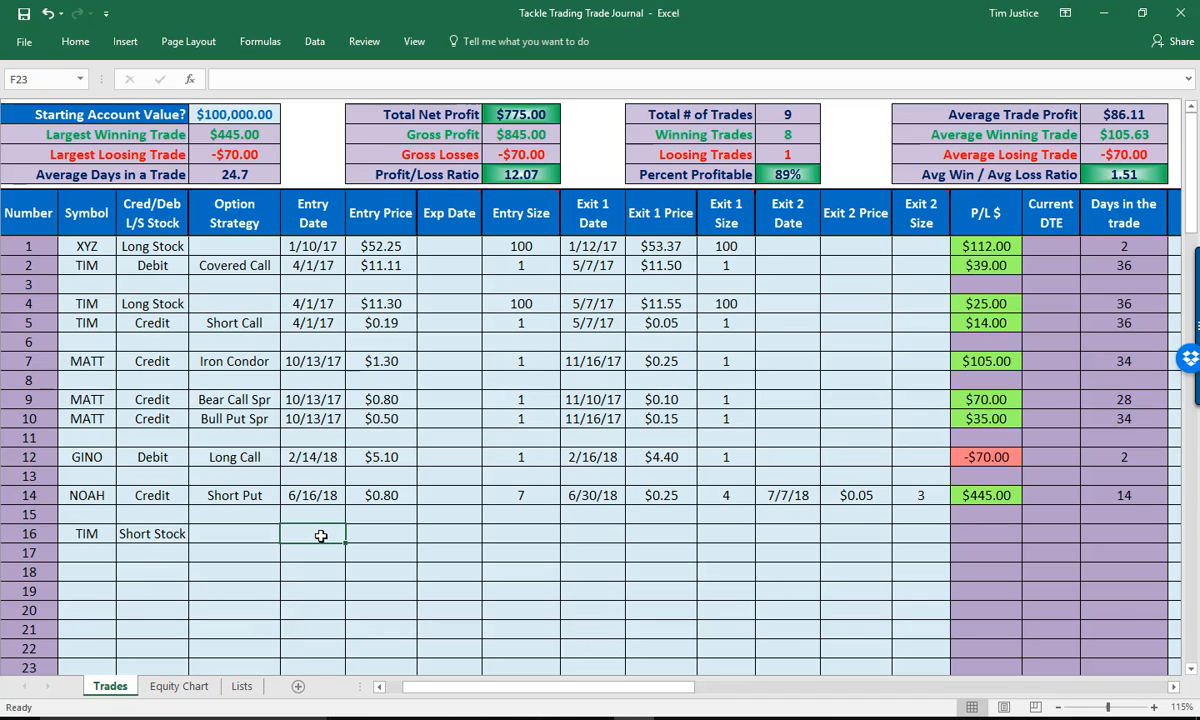
Fill in trade 16's entry with date 9/16/19, price 77.50 and size 800, leaving the expiration date blank
{"action": "type", "text": "9/16"}
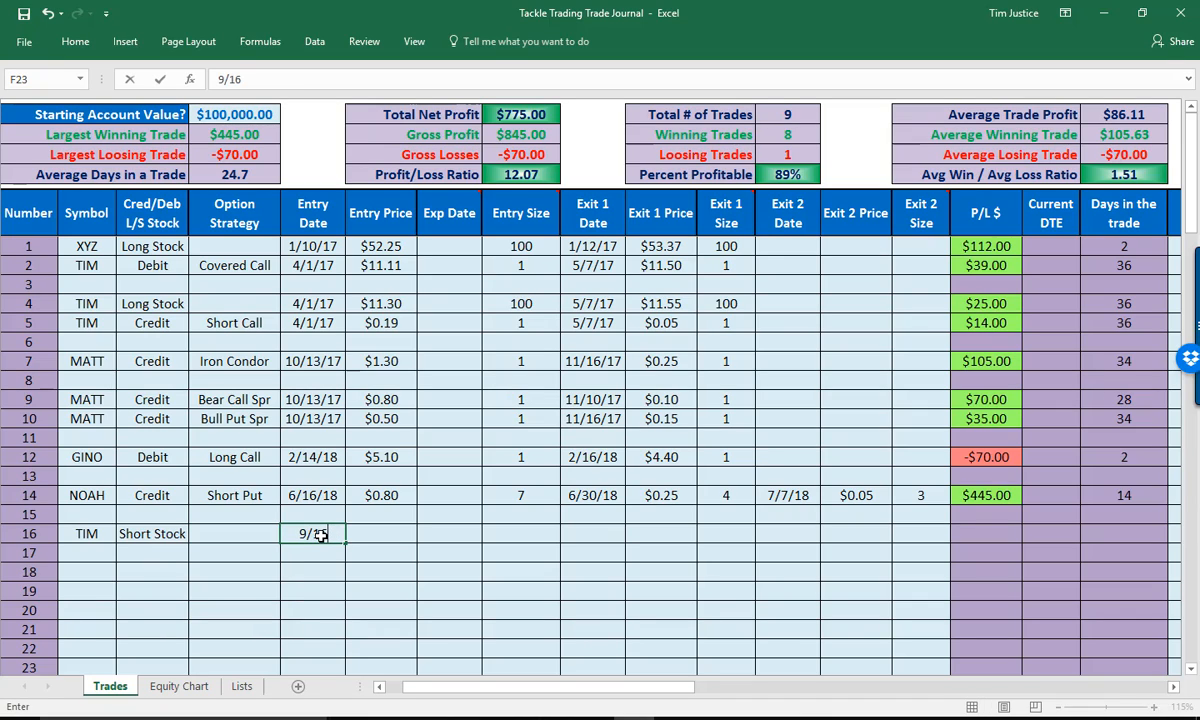
{"action": "type", "text": "/19"}
{"action": "key", "text": "Tab"}
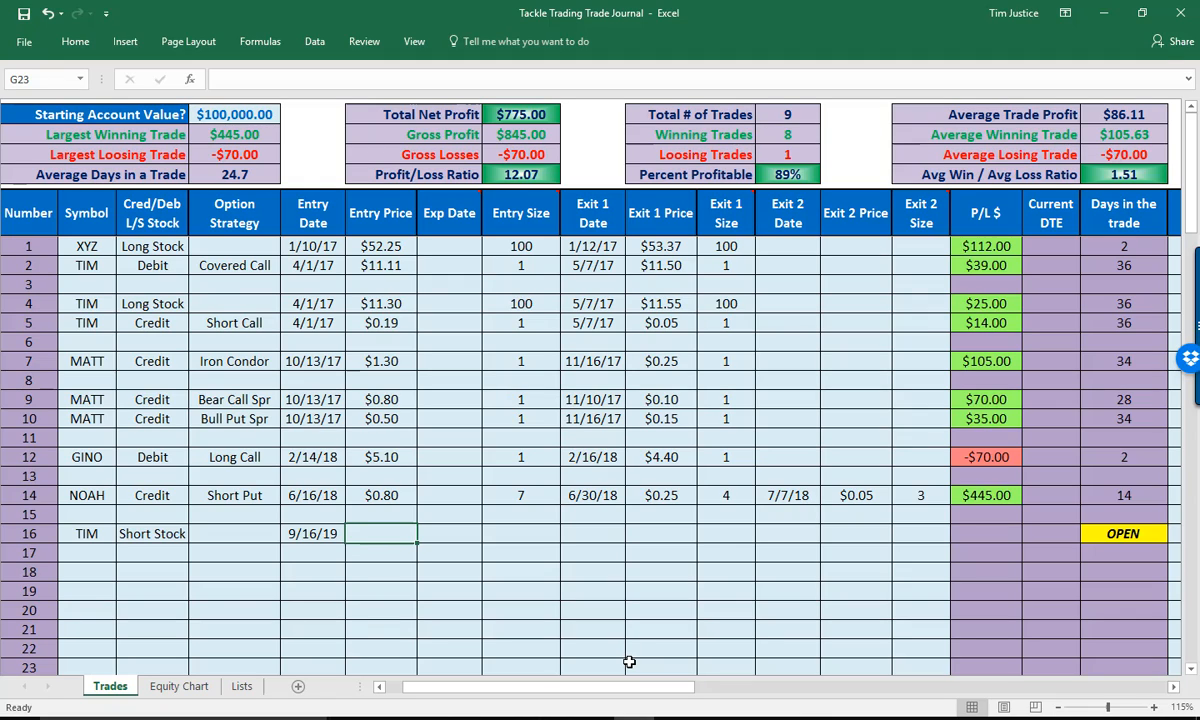
{"action": "type", "text": "77.50"}
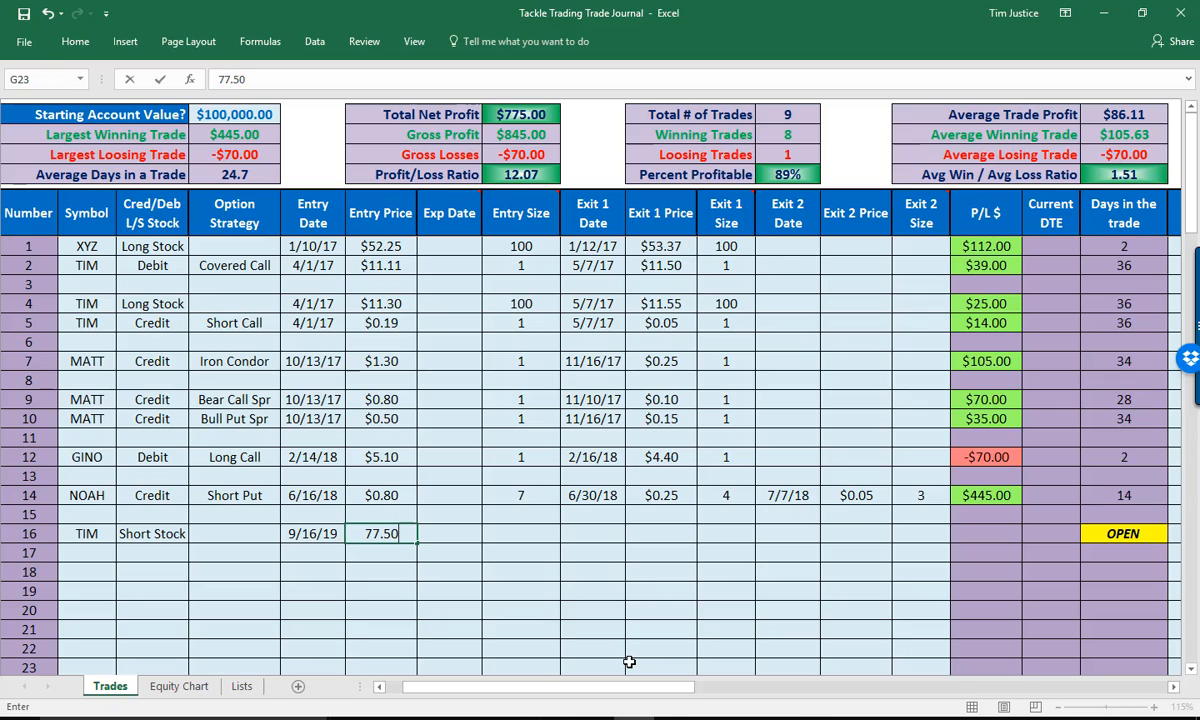
{"action": "key", "text": "Tab"}
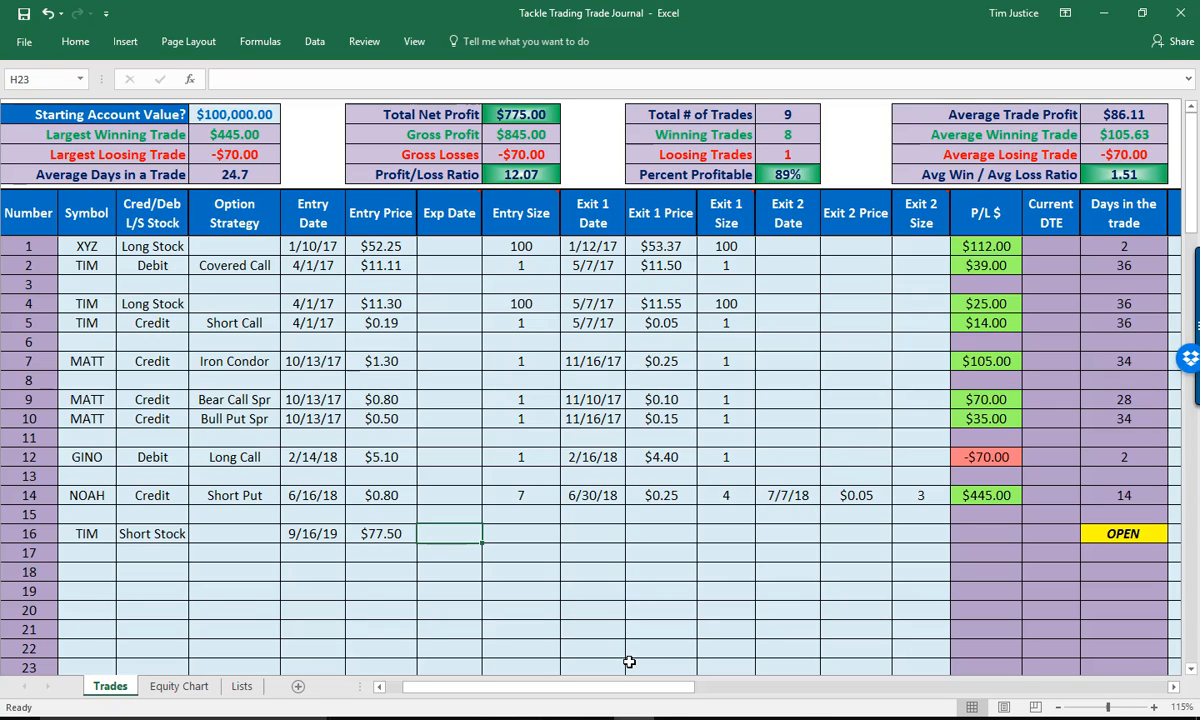
{"action": "key", "text": "Tab"}
{"action": "type", "text": "800"}
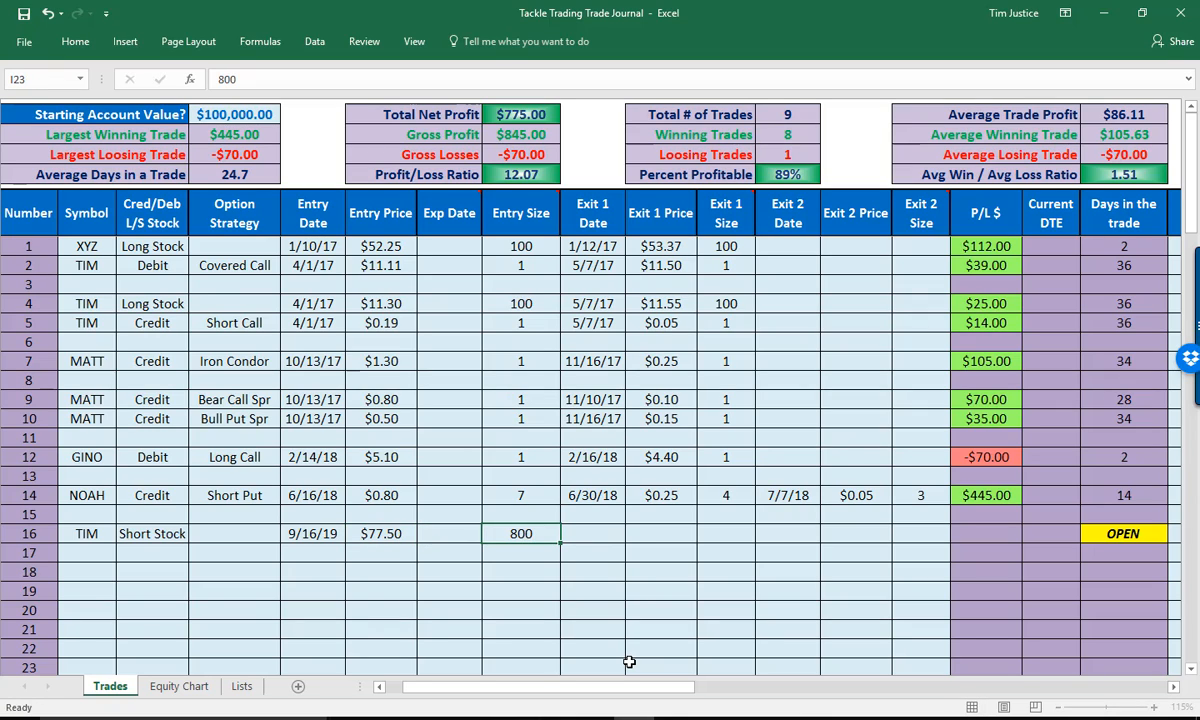
{"action": "key", "text": "Tab"}
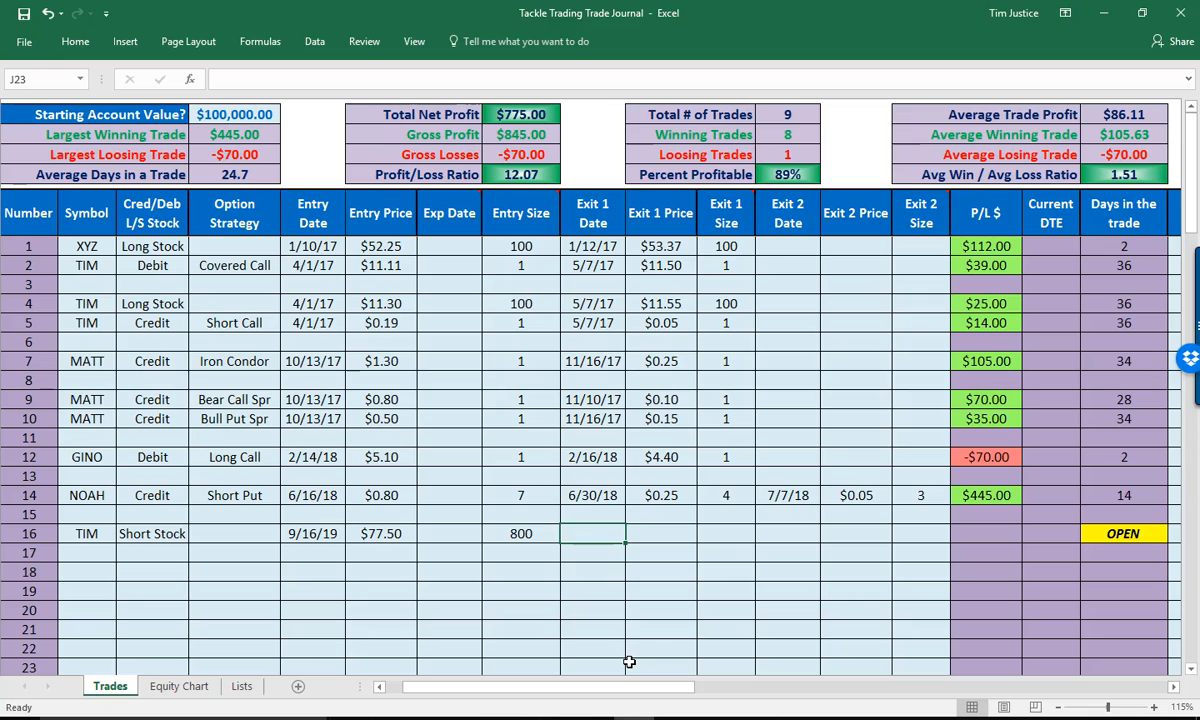
Record trade 16's first exit with date 9/25/19, price 78.33 and size 800
{"action": "type", "text": "9/"}
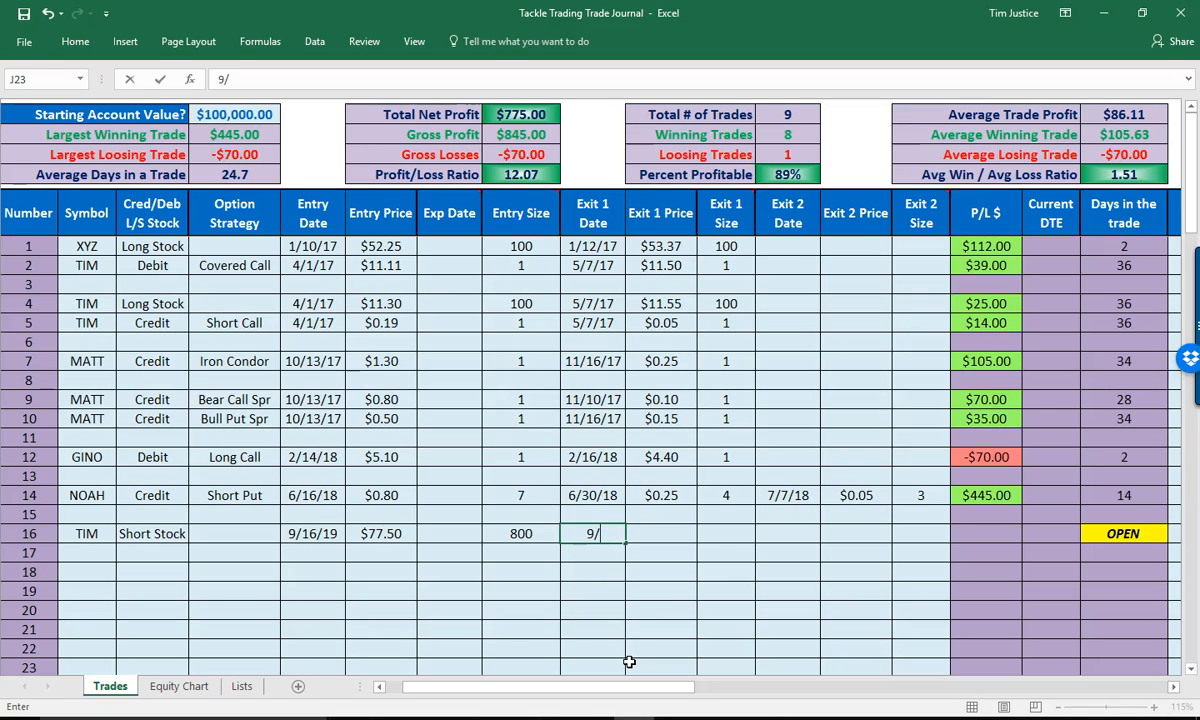
{"action": "type", "text": "25/19"}
{"action": "key", "text": "Tab"}
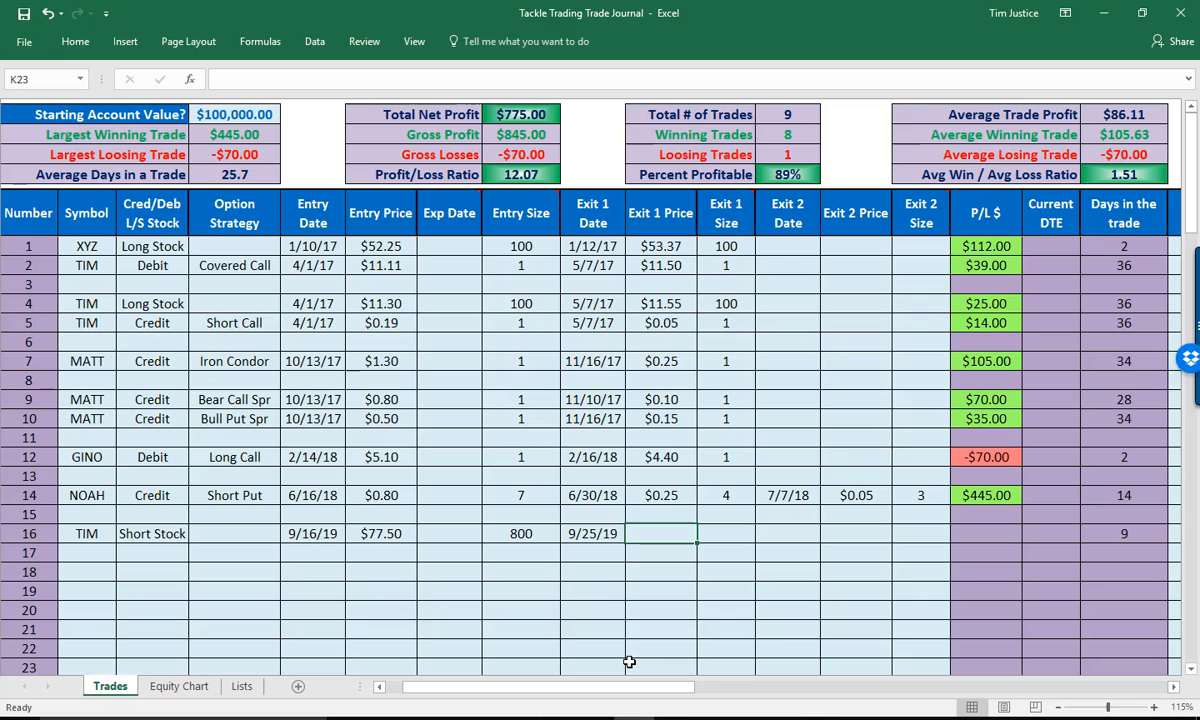
{"action": "type", "text": "78"}
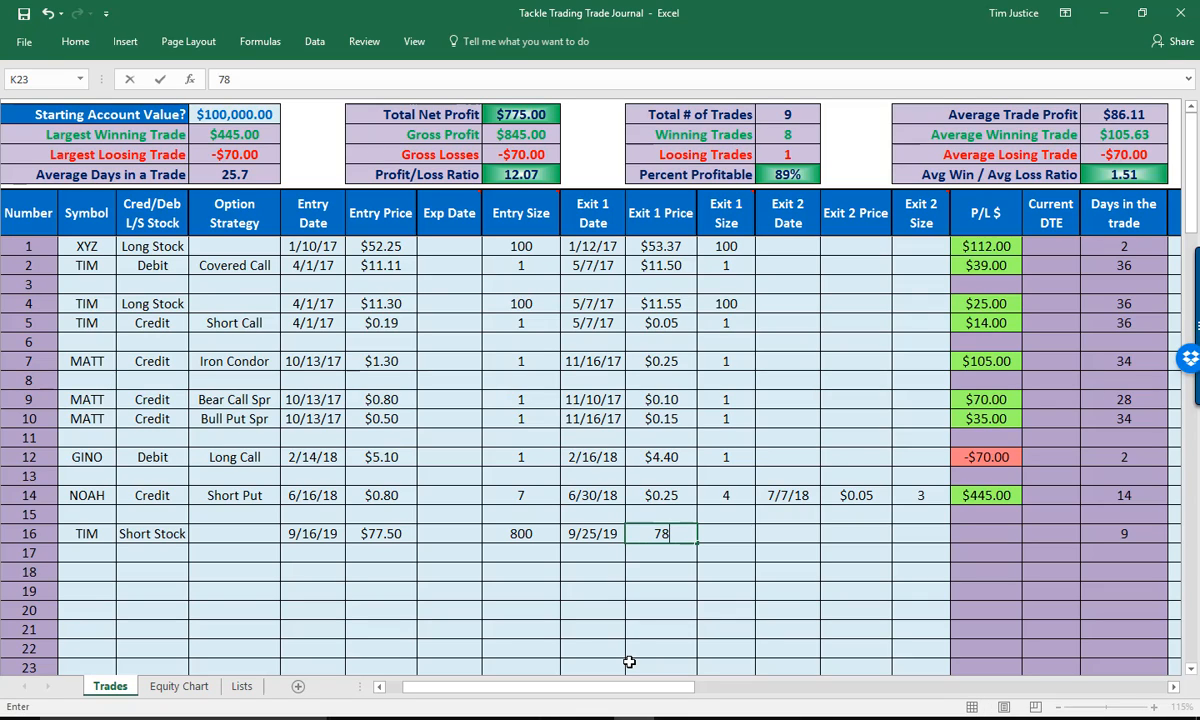
{"action": "type", "text": ".33"}
{"action": "key", "text": "Tab"}
{"action": "type", "text": "800"}
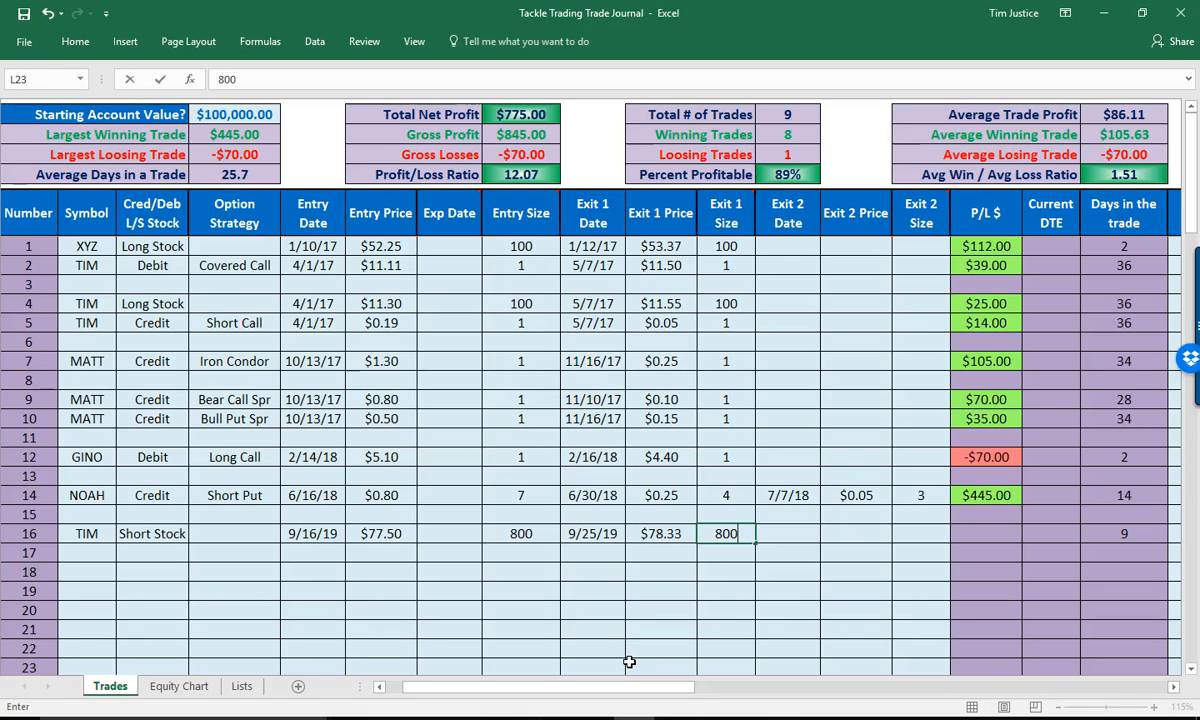
{"action": "key", "text": "Tab"}
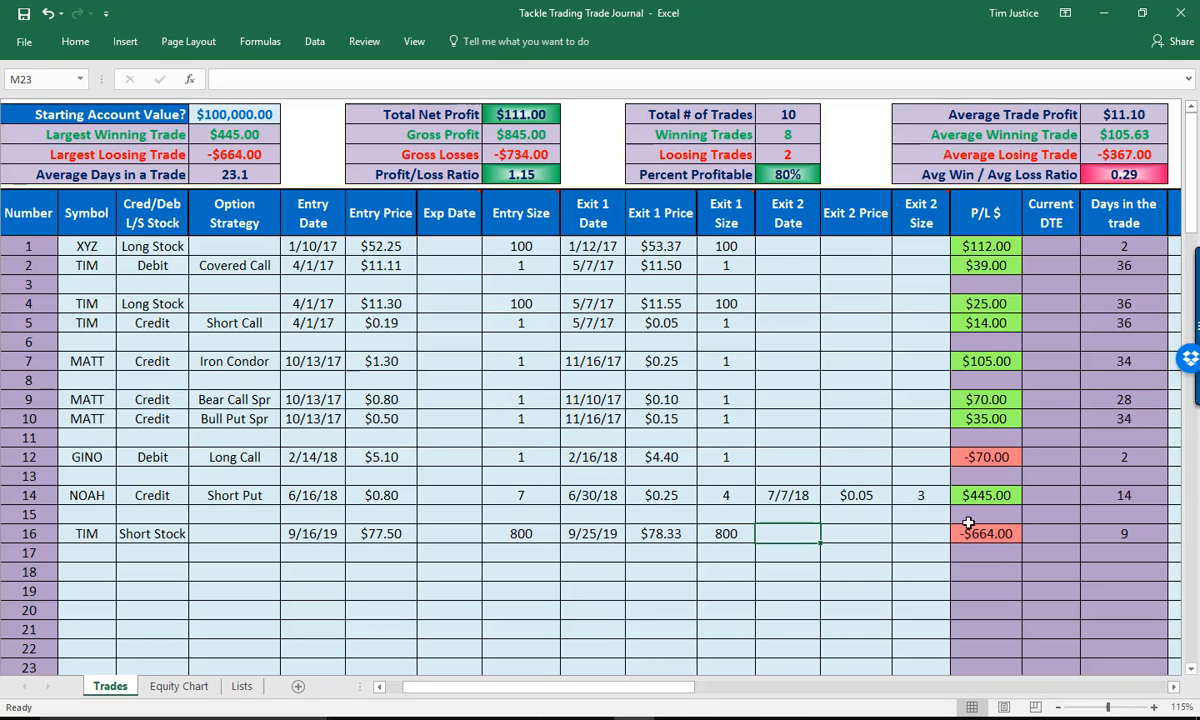